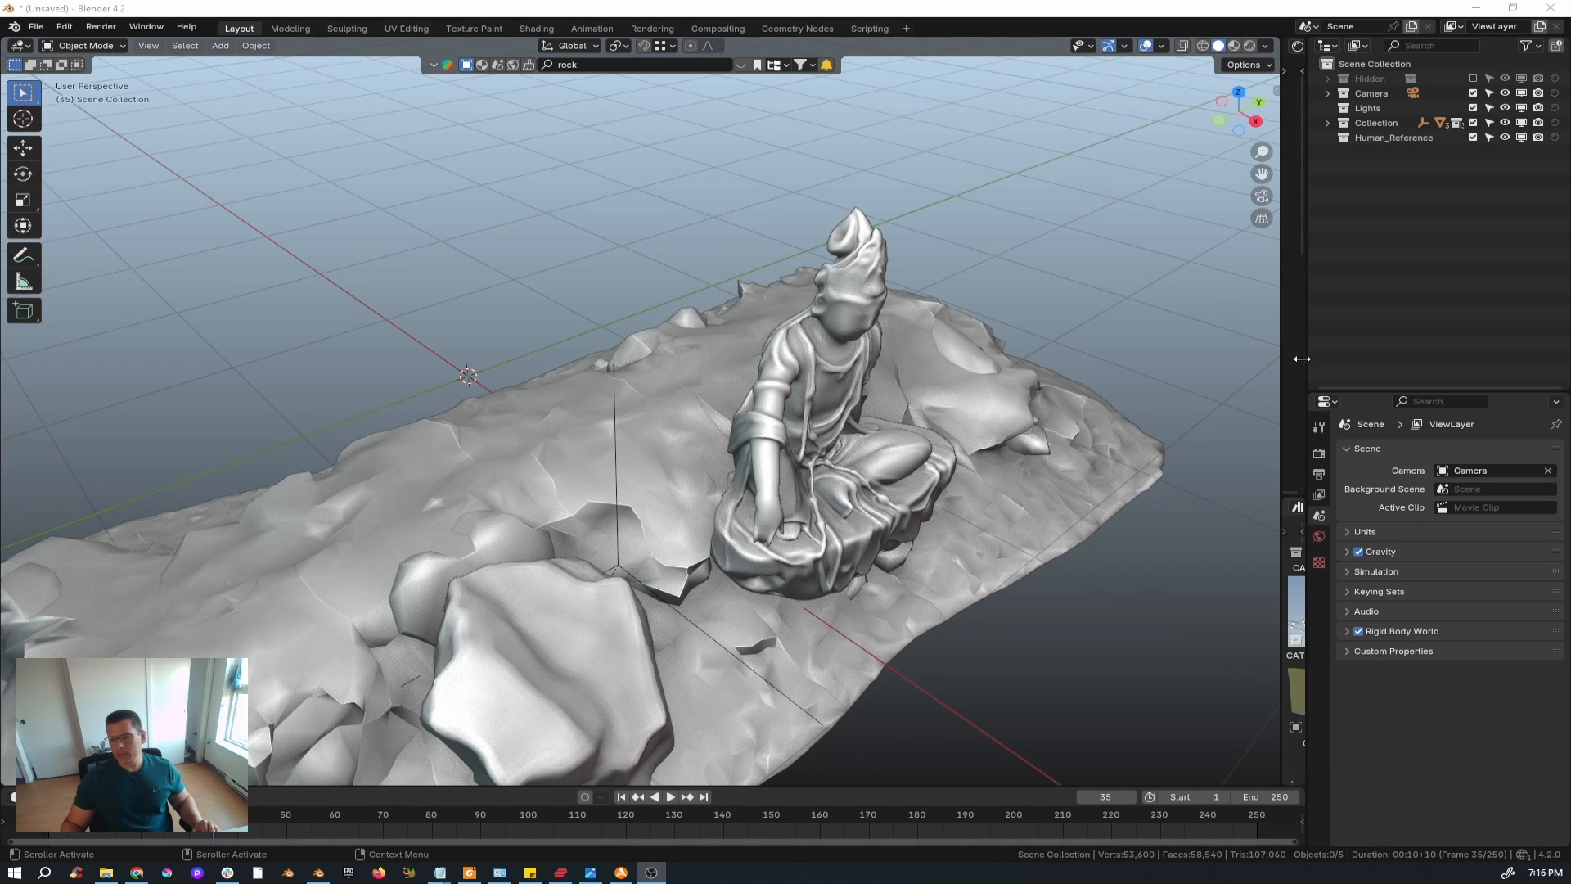
- Enlarge the asset browser area and place the EASY IVY GENERATOR asset on the ground beside the seated statue
left_click_drag(1283, 405, 746, 417)
middle_click_drag(425, 474, 368, 409, "shift")
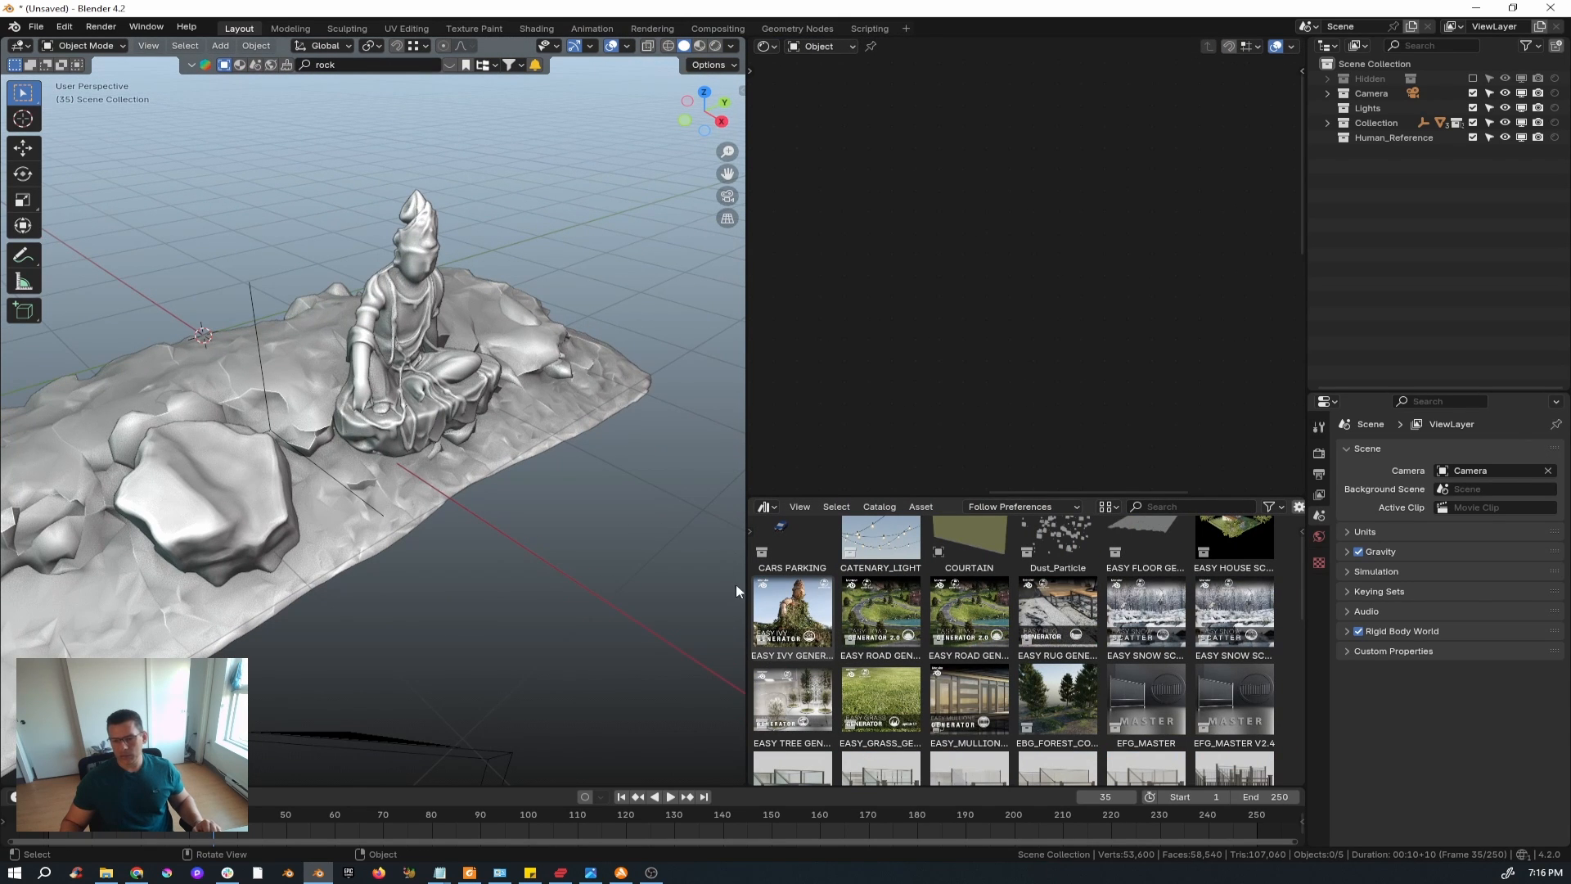
left_click_drag(747, 586, 866, 586)
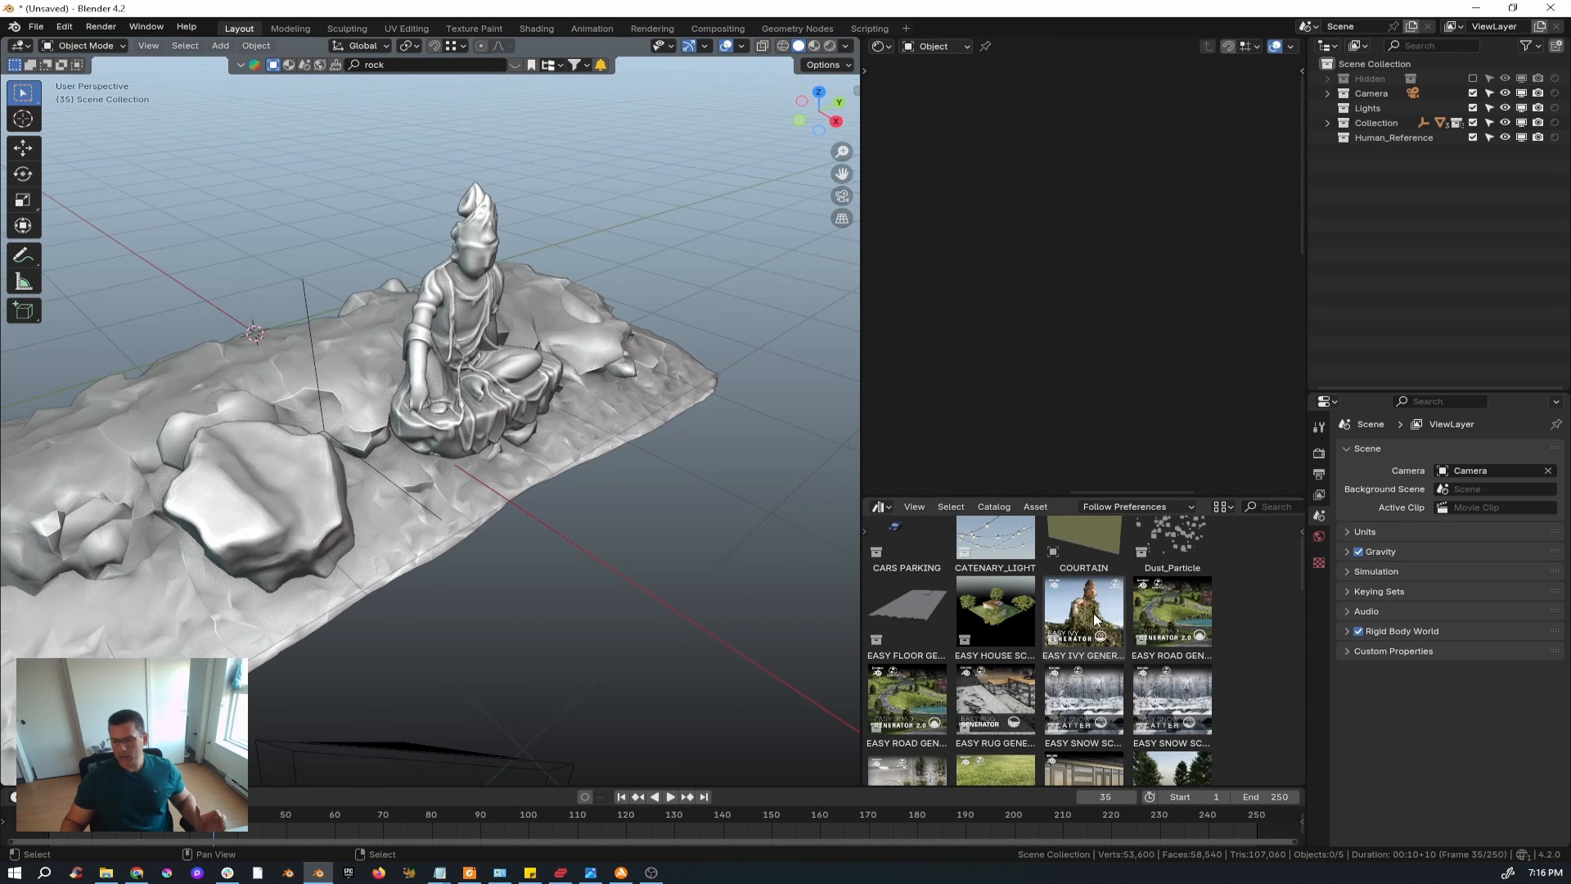
left_click_drag(1092, 615, 586, 360)
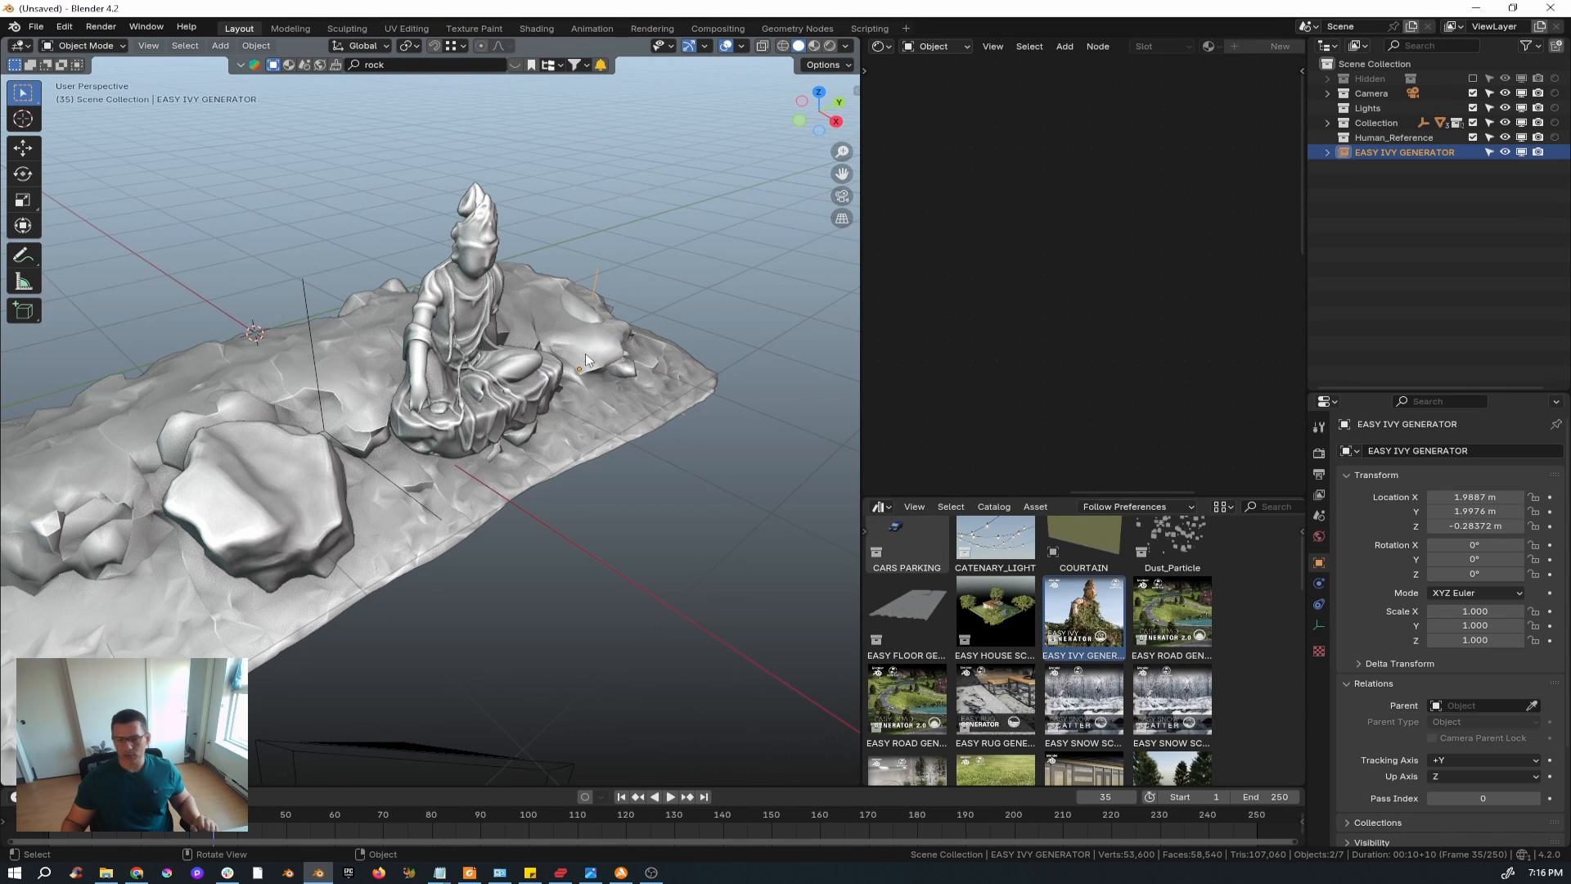
middle_click_drag(586, 360, 551, 374)
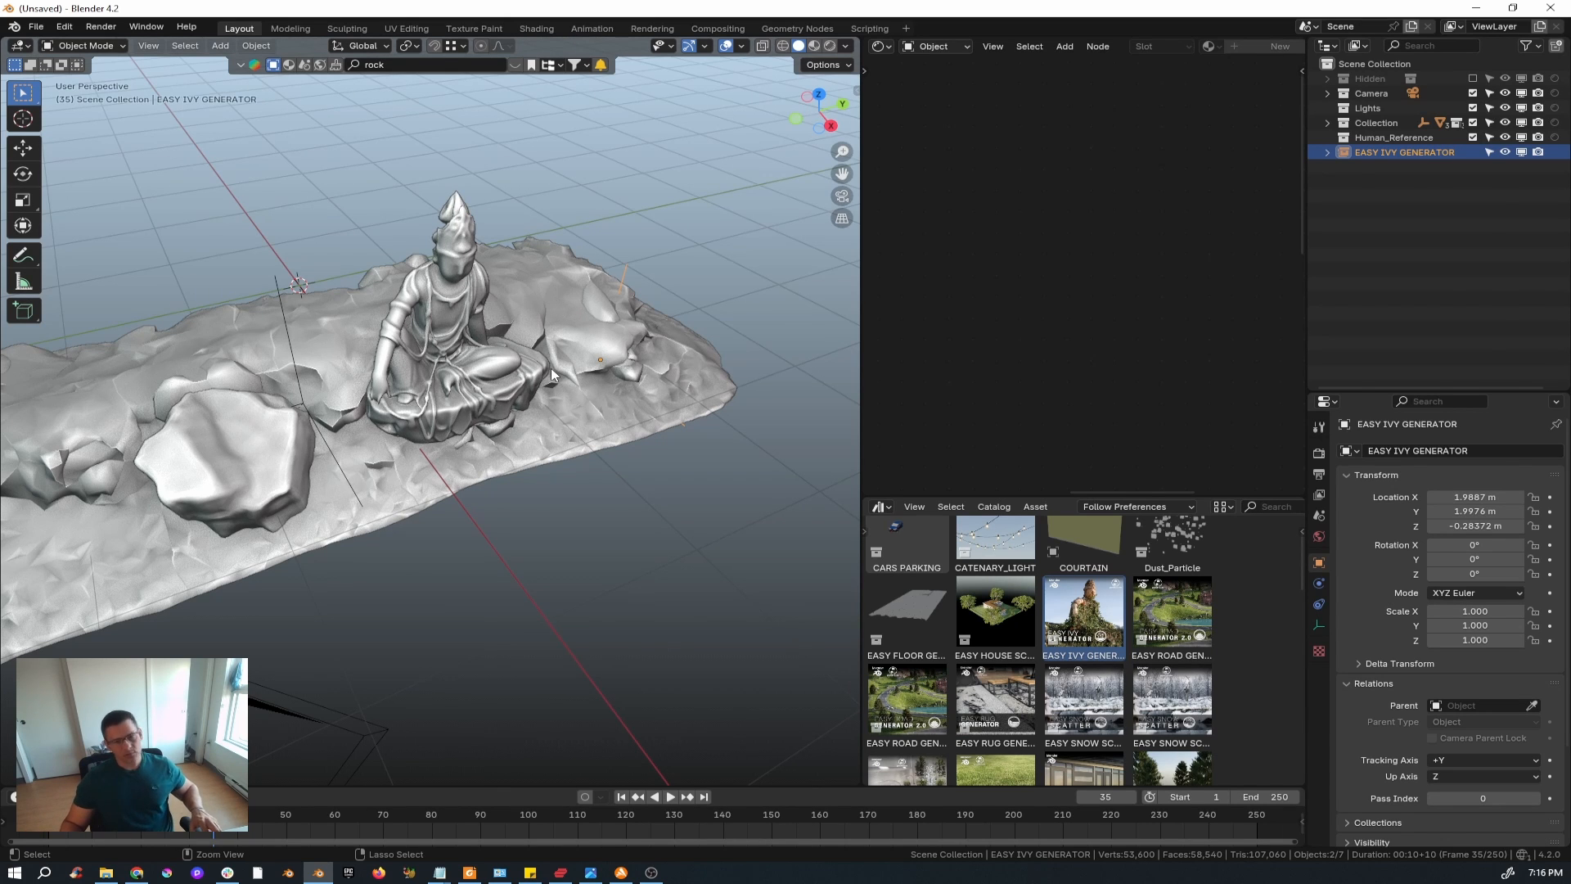
- Widen the outliner, expand the EASY IVY GENERATOR collection and select its BézierCurve
left_click(1327, 152)
left_click_drag(1304, 196, 1125, 190)
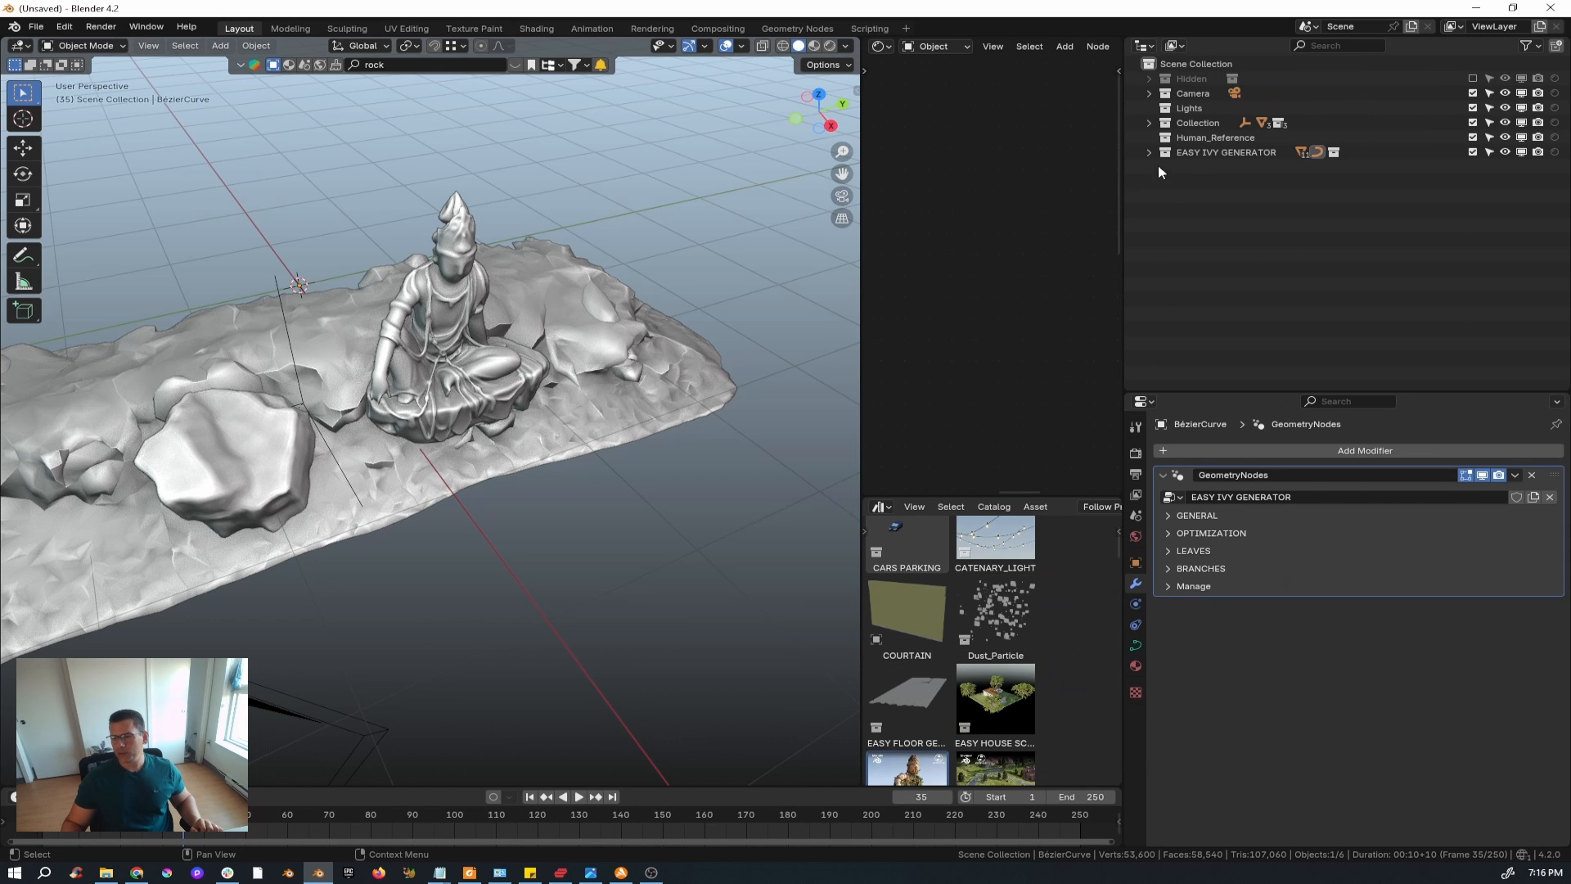
left_click(1149, 153)
left_click(1165, 168)
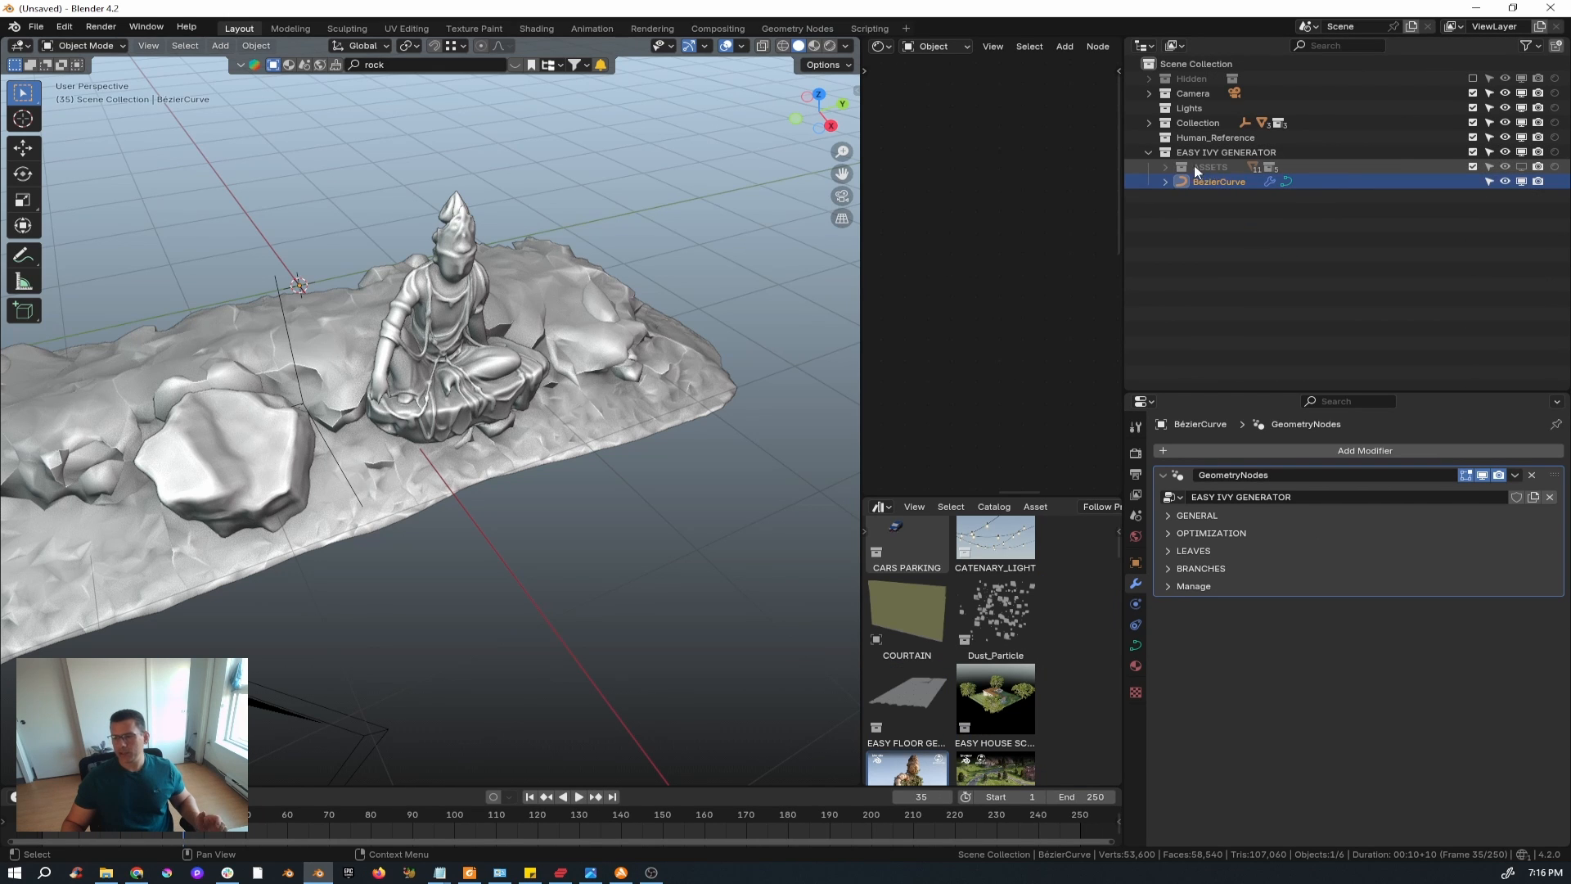
left_click(1206, 179)
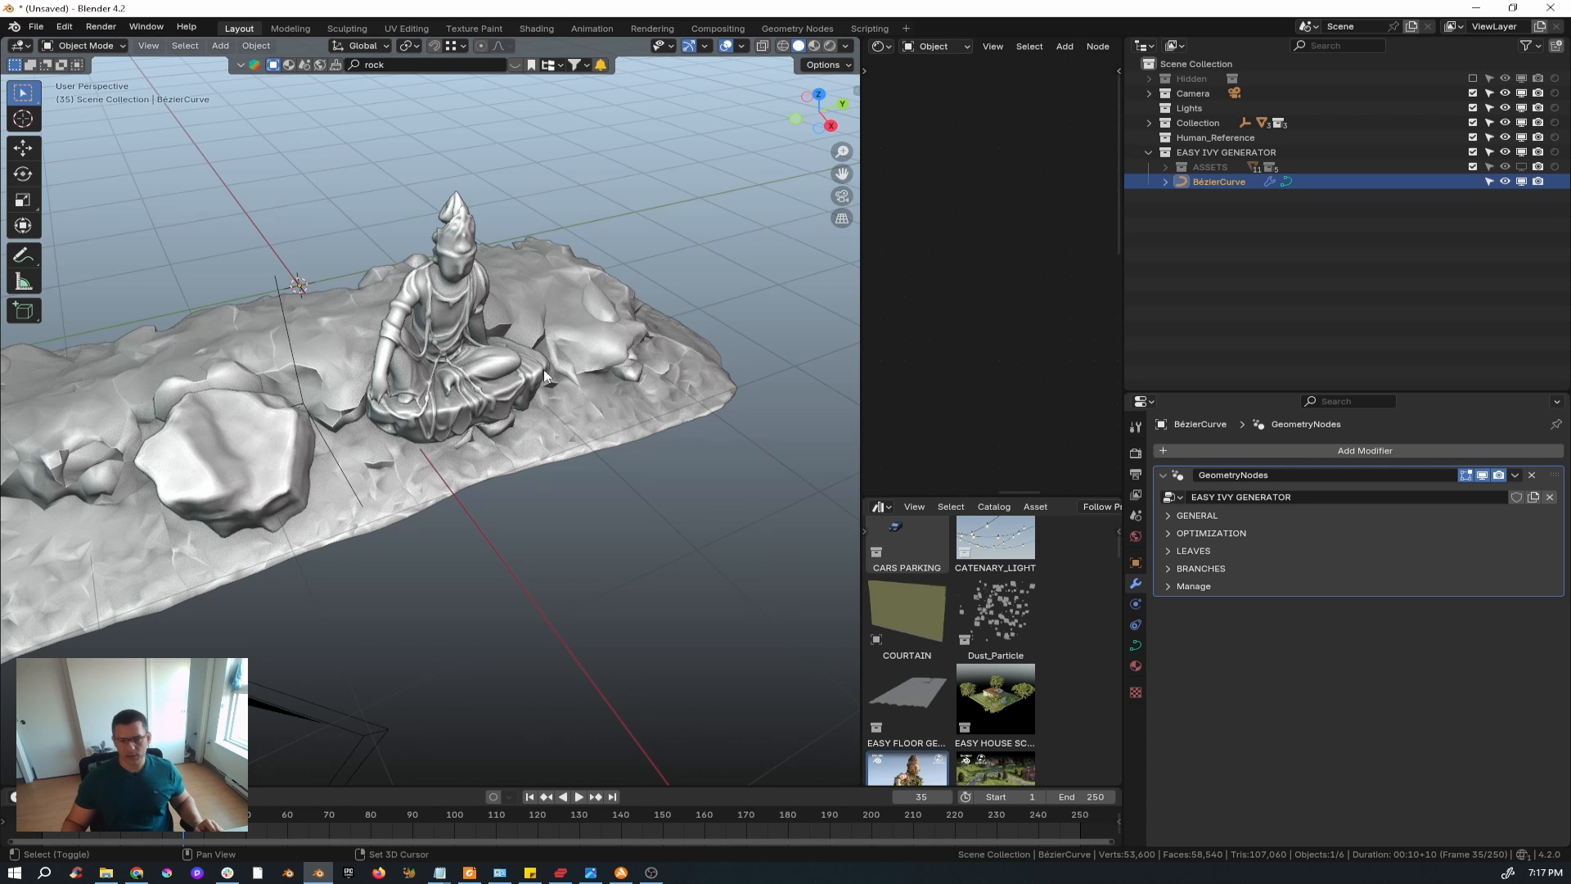
middle_click_drag(543, 370, 490, 406)
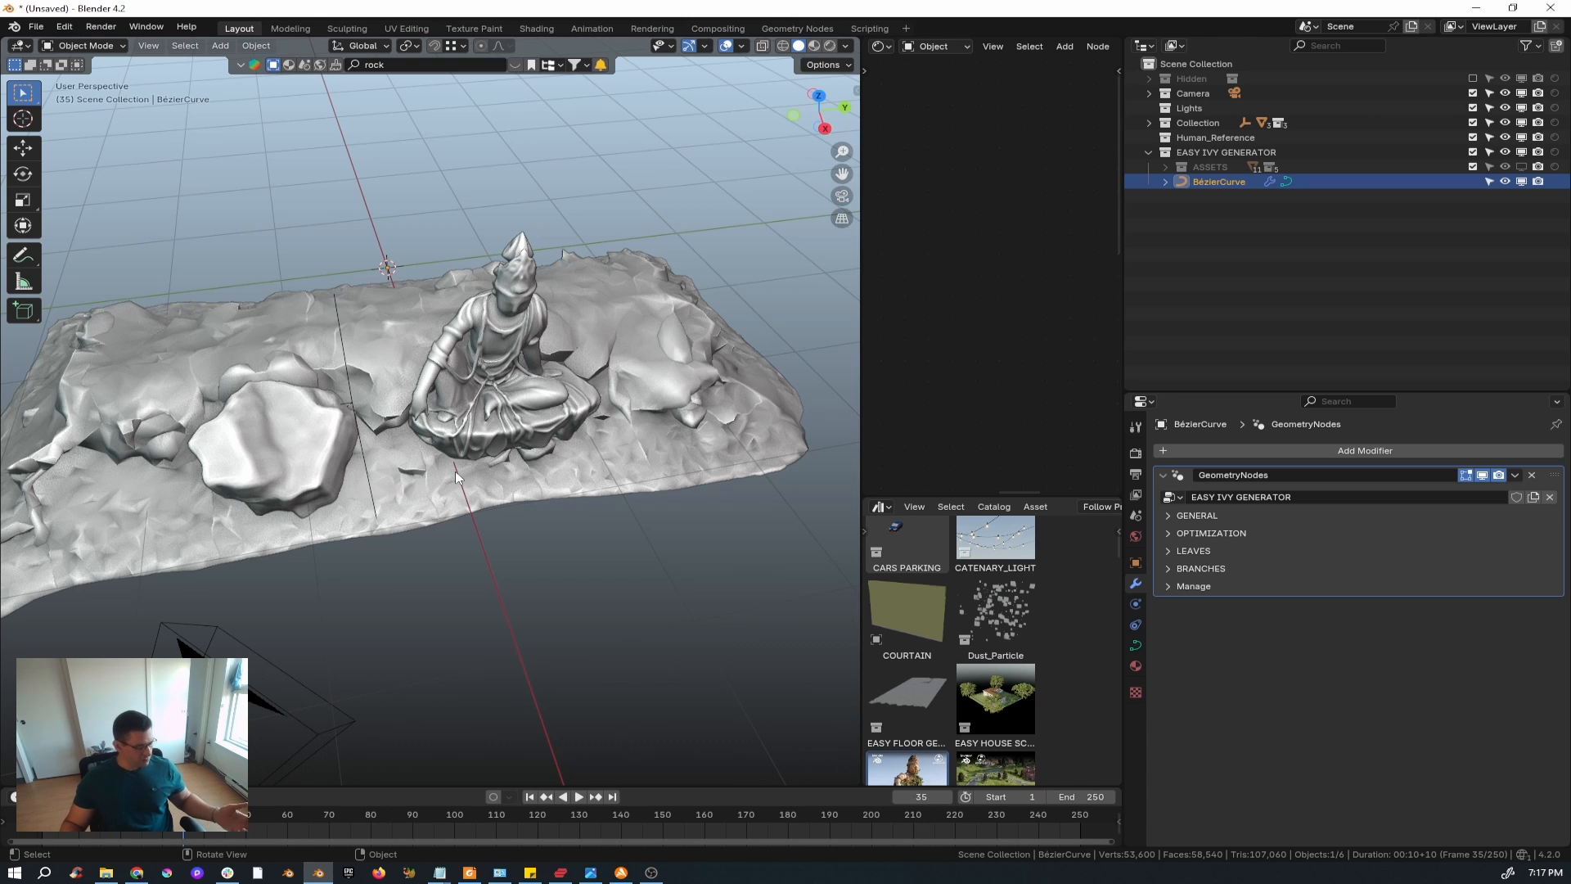
- Put the ivy's BézierCurve into Edit Mode with the Draw tool active and its depth set to Surface
key("Tab")
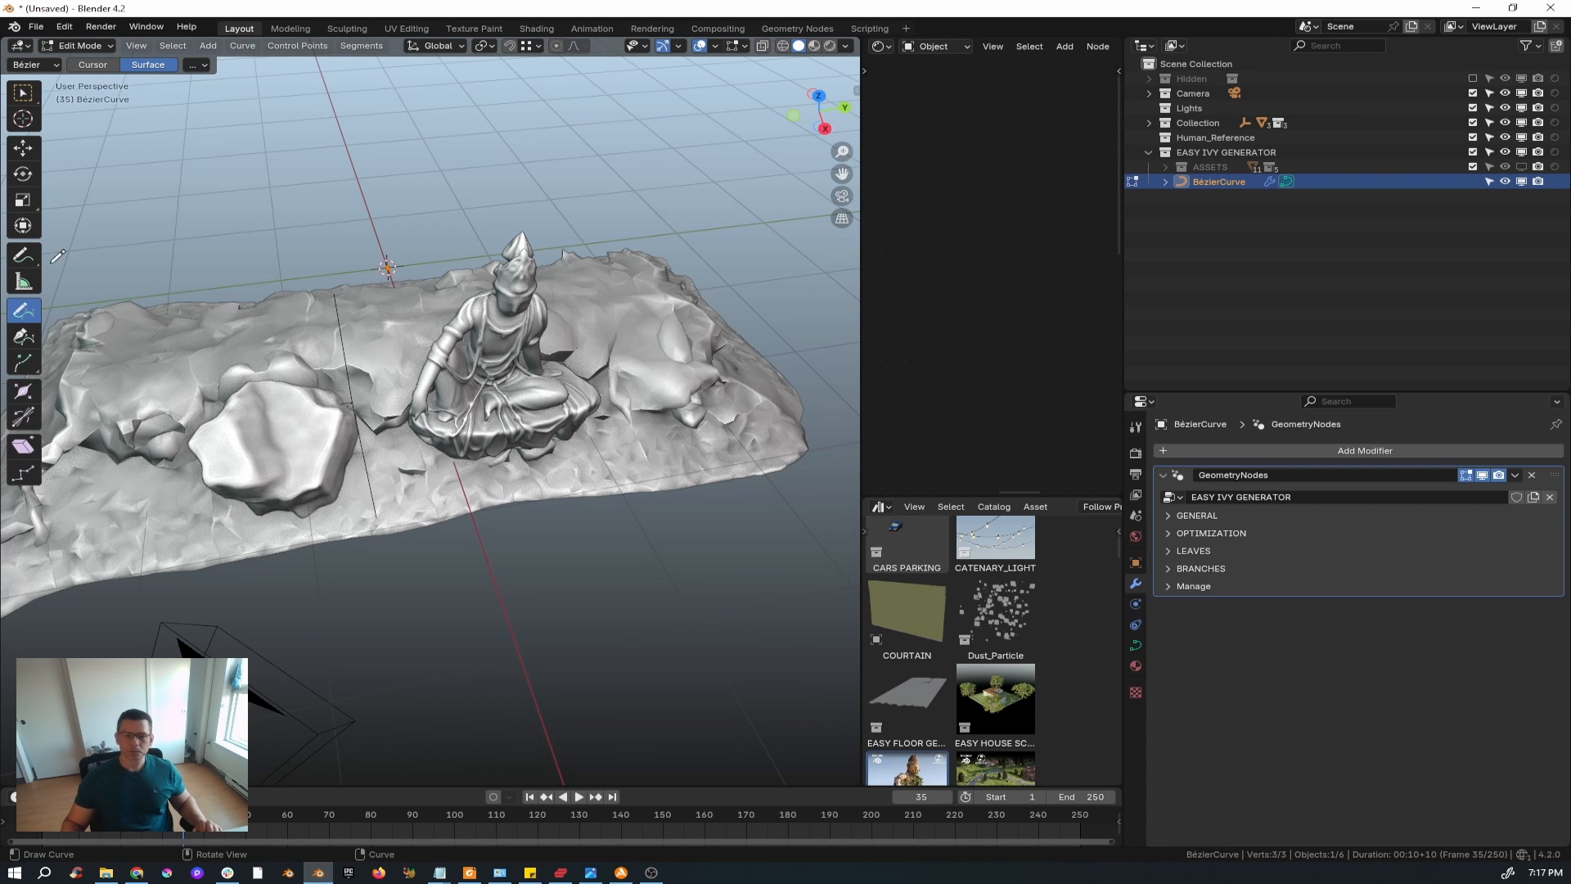
mouse_move(491, 360)
middle_mouse_down()
mouse_move(505, 405)
mouse_move(367, 381)
middle_mouse_up()
middle_click_drag(489, 460, 520, 451)
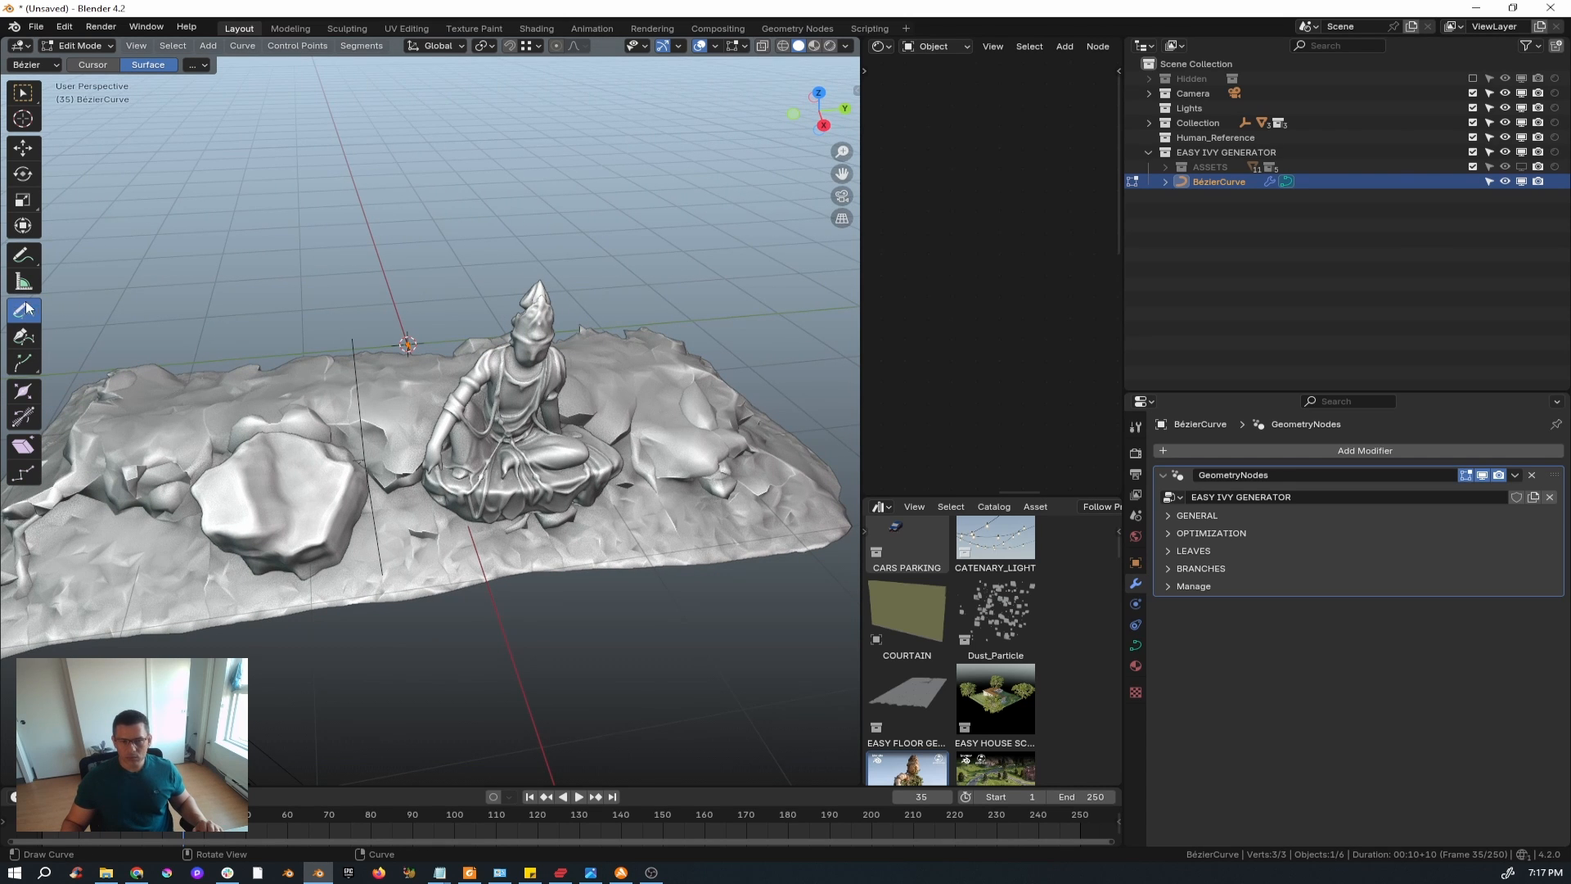
middle_click_drag(501, 489, 471, 483)
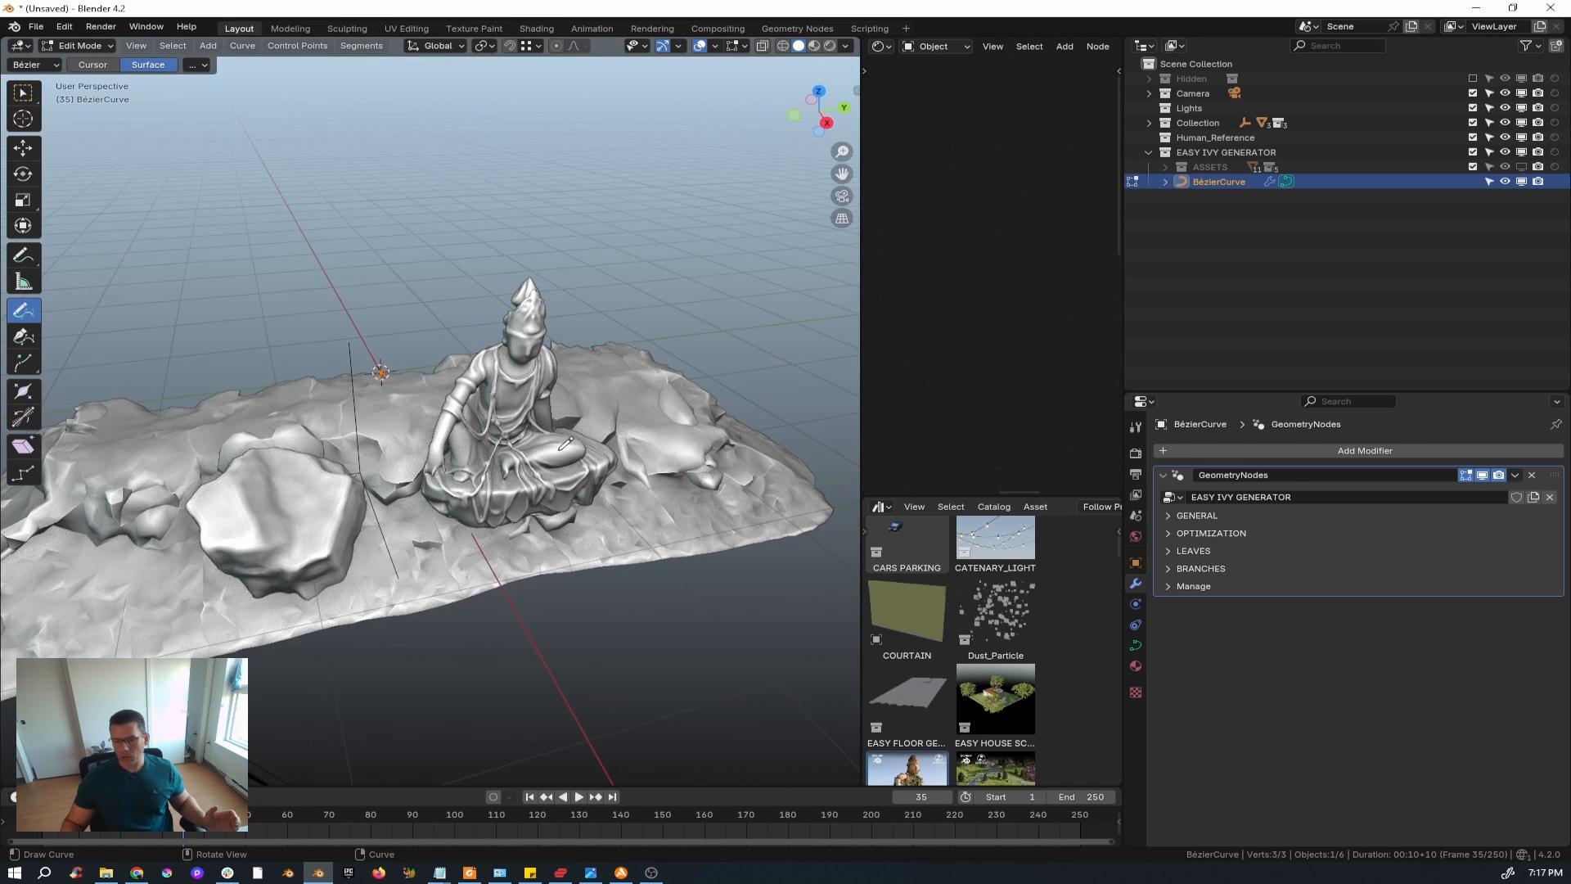
- In the ivy generator's general settings, keep Collection projection and assign the scene's "Collection" as the projection collection
left_click(1168, 515)
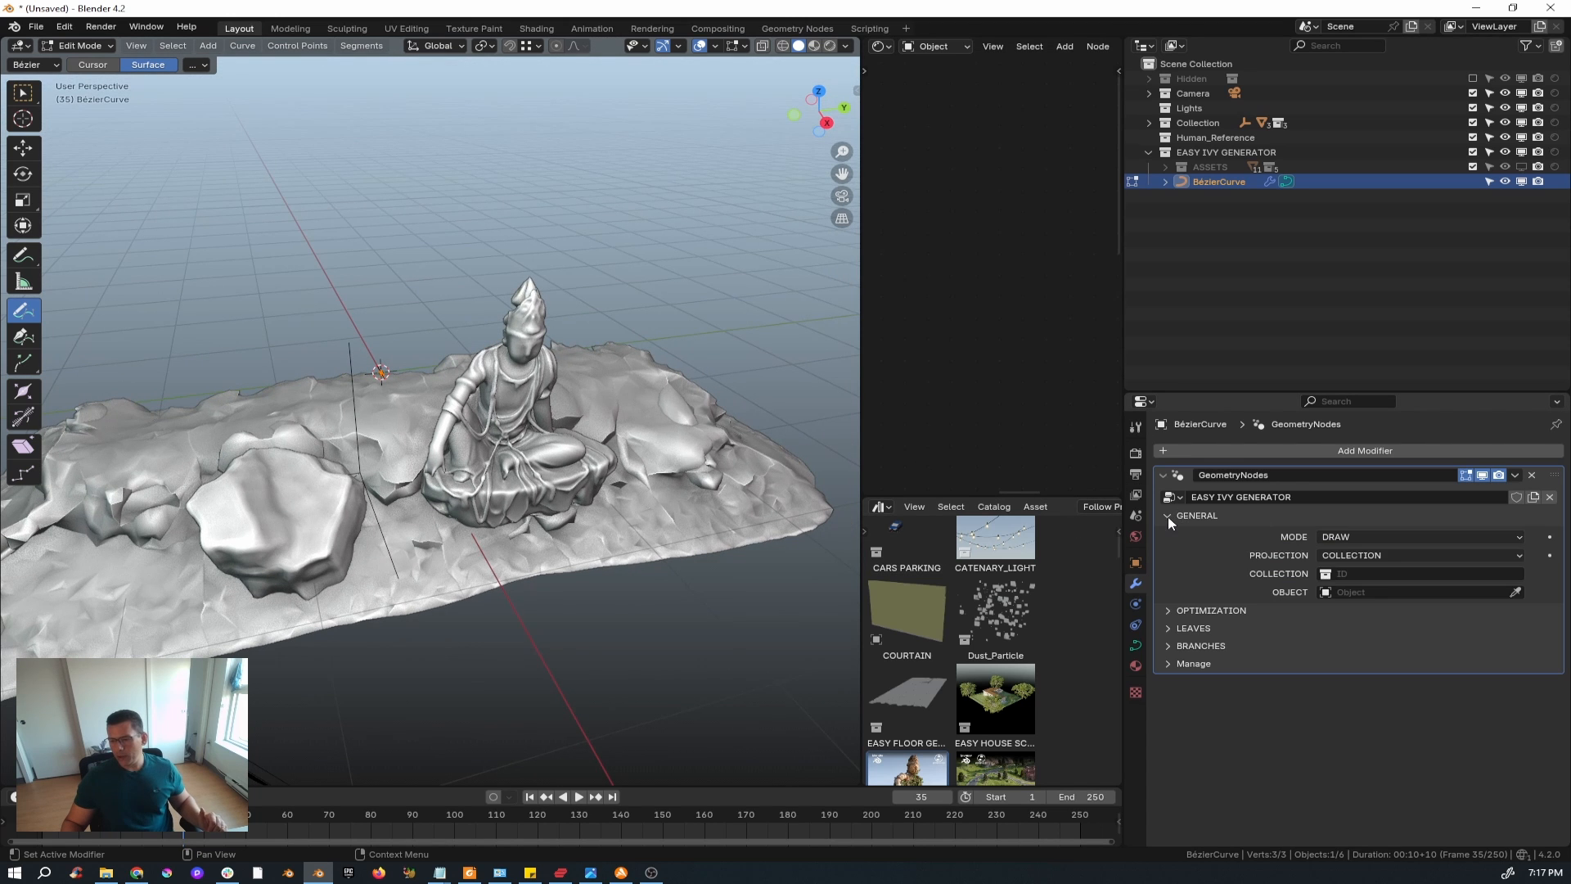
left_click(1347, 558)
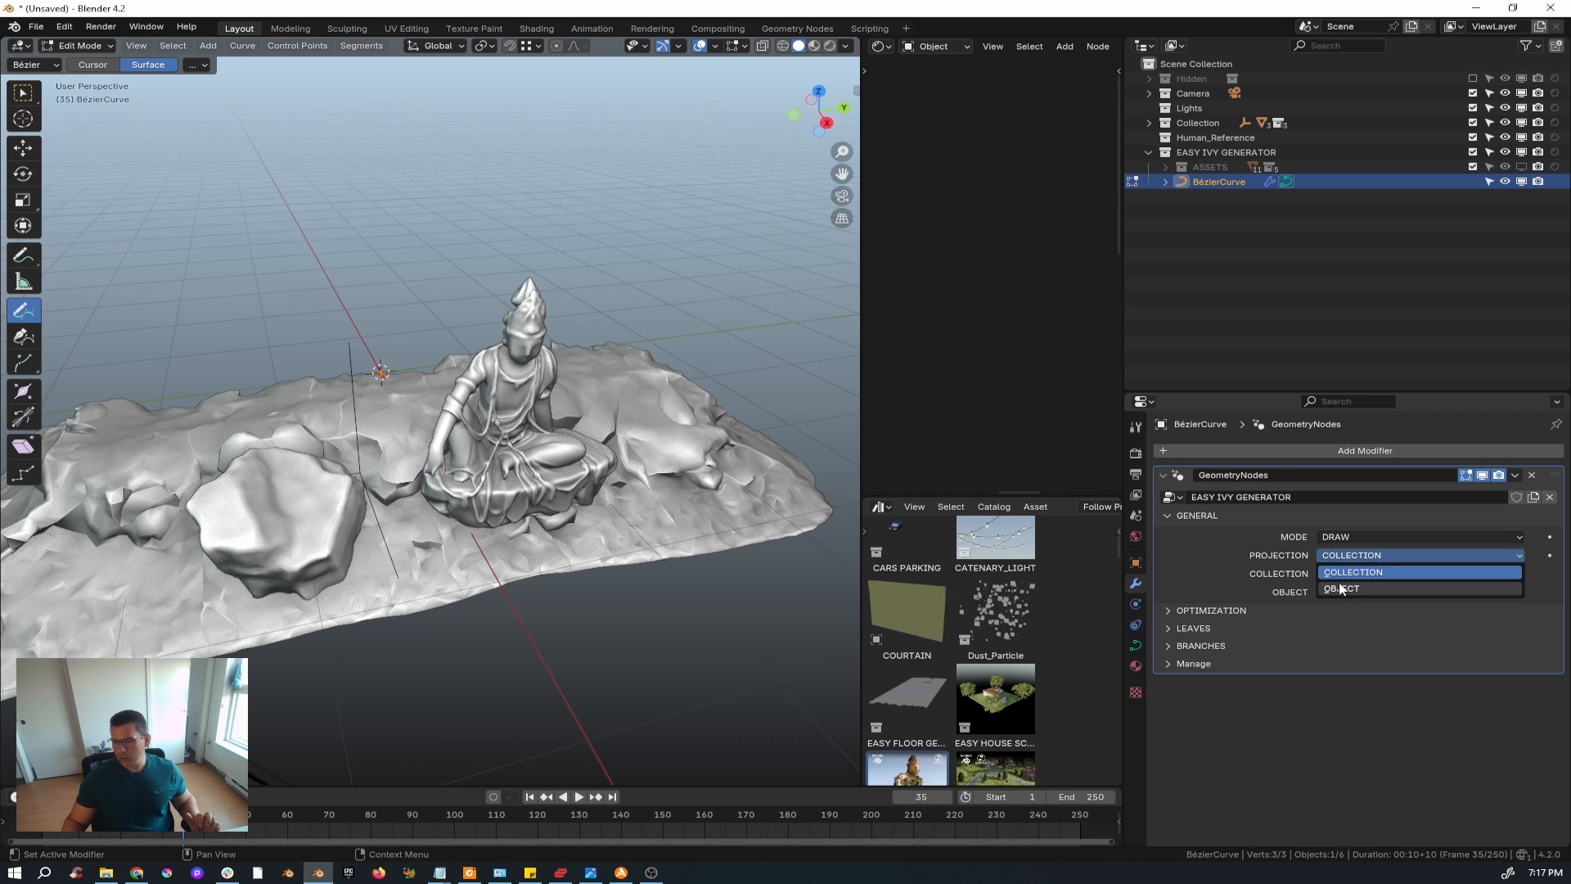
left_click(1340, 538)
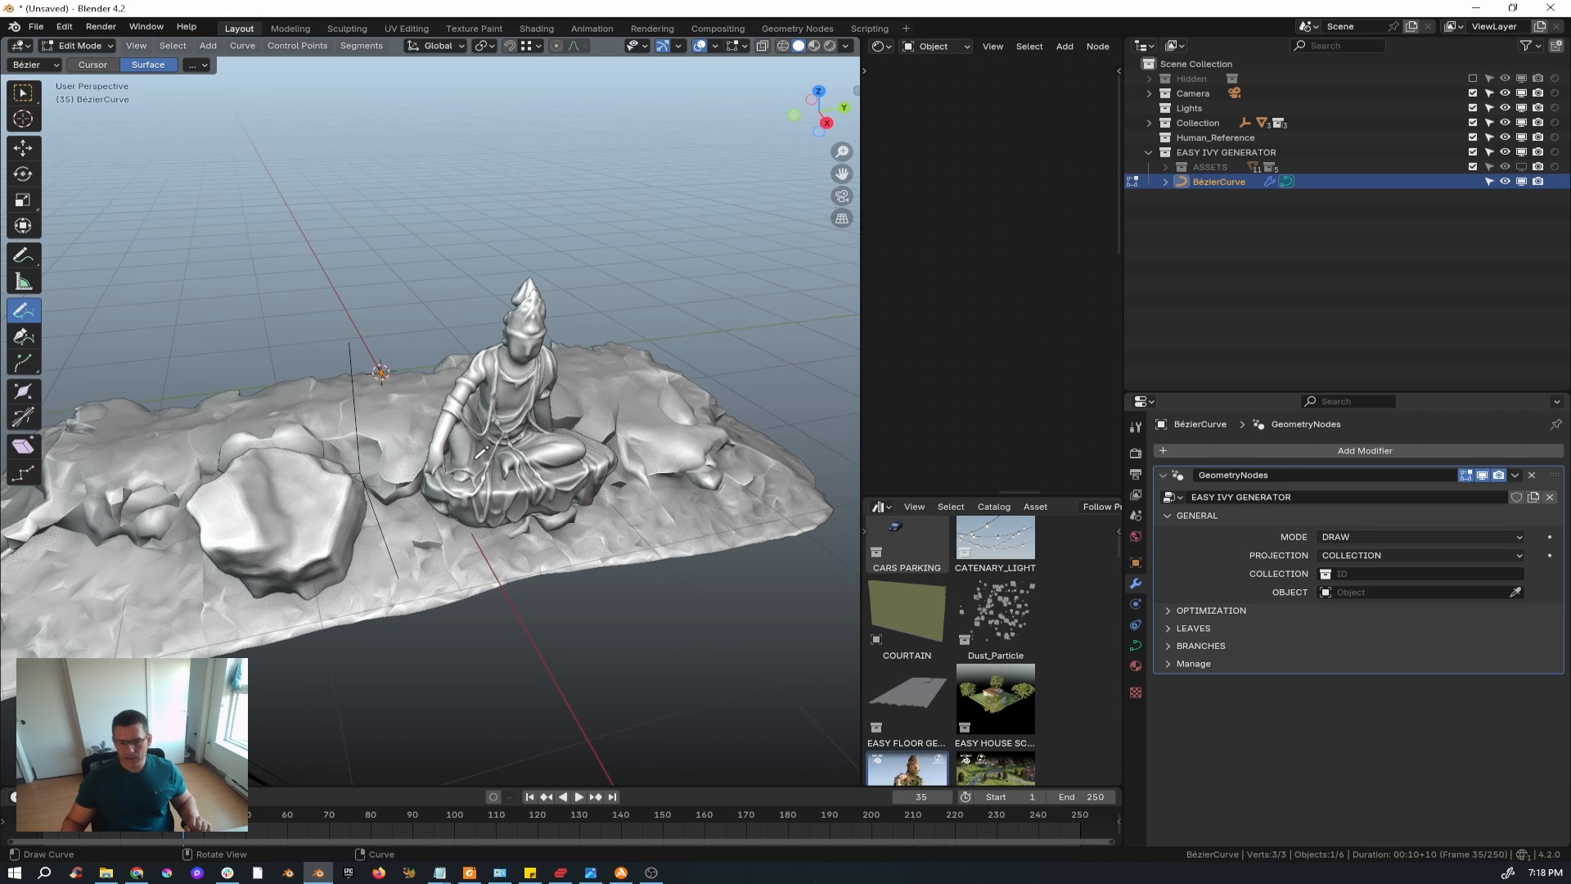
left_click(1147, 122)
left_click(1147, 123)
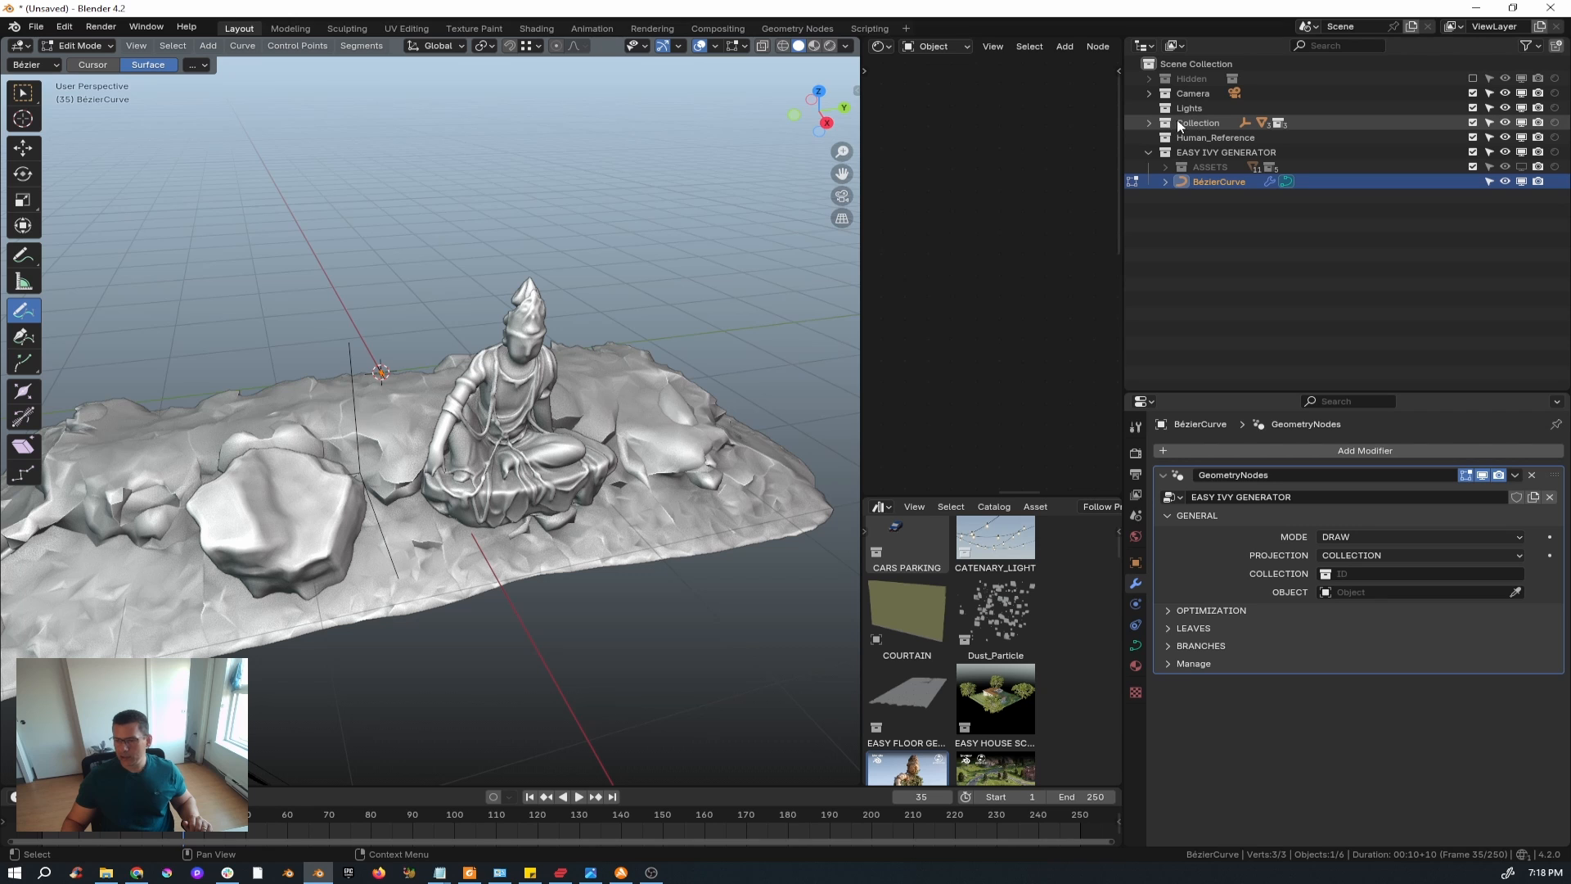
left_click_drag(1180, 131, 1356, 580)
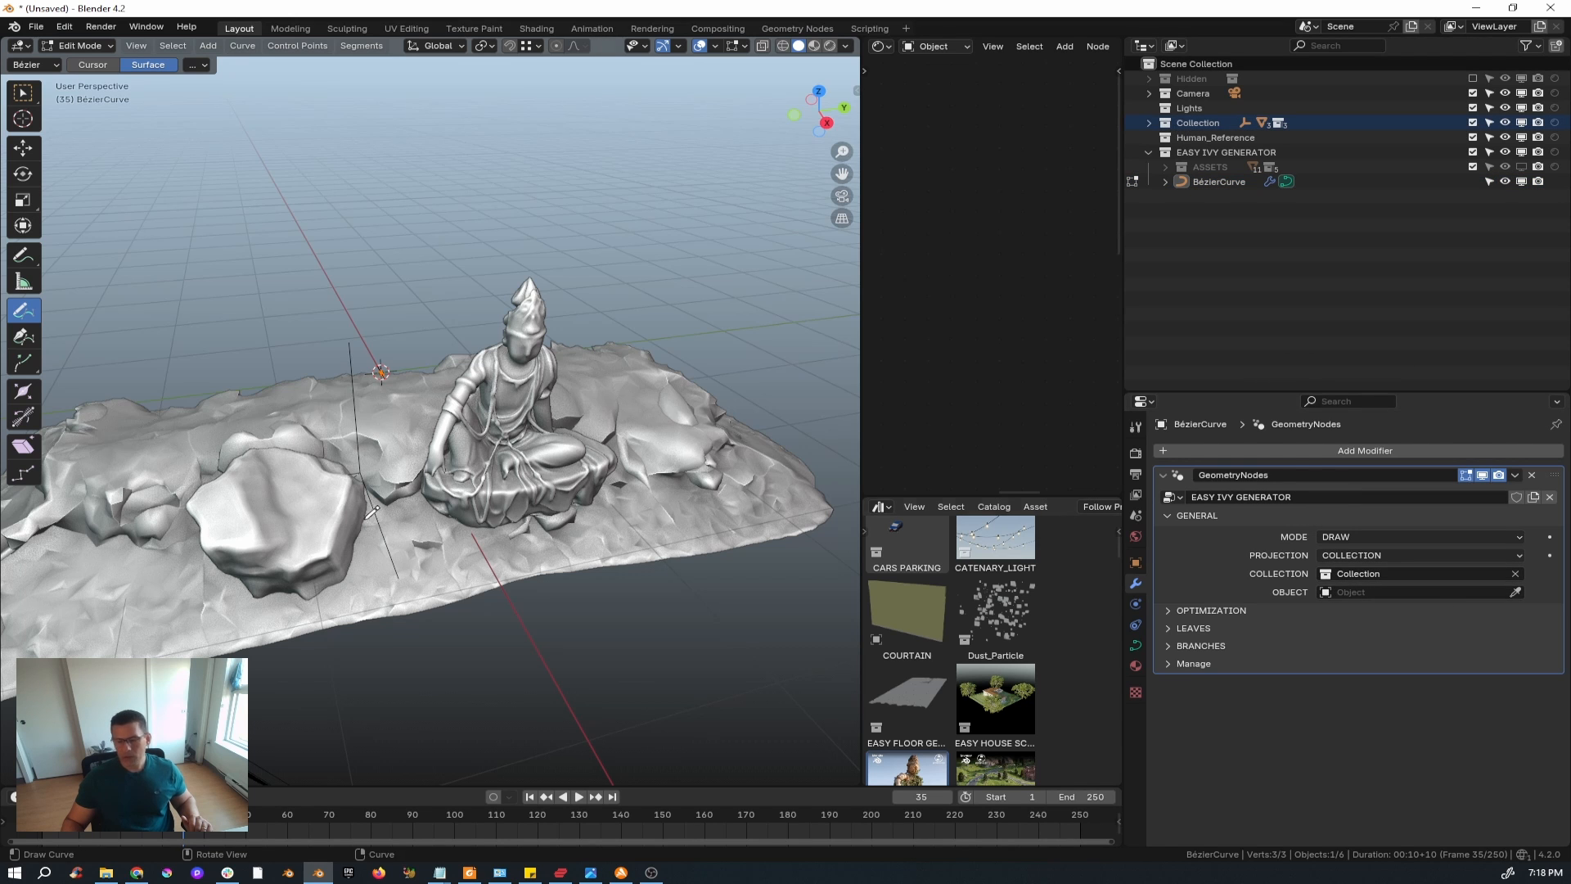
- Adjust the surface offset in the curve Draw tool's settings
middle_click_drag(472, 566, 475, 564)
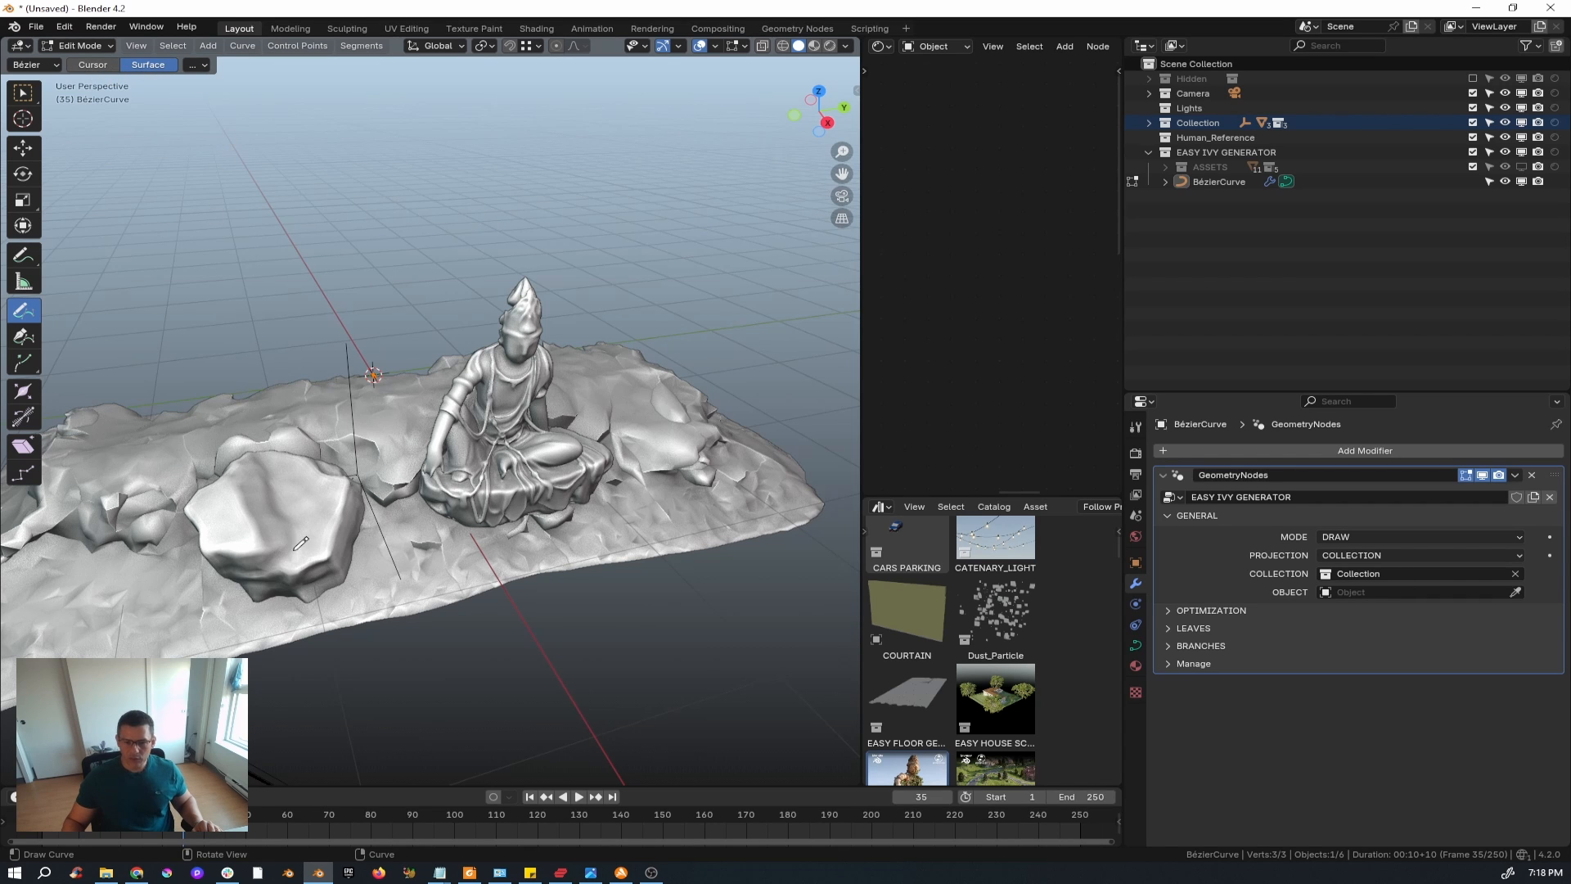
middle_click_drag(563, 422, 536, 414)
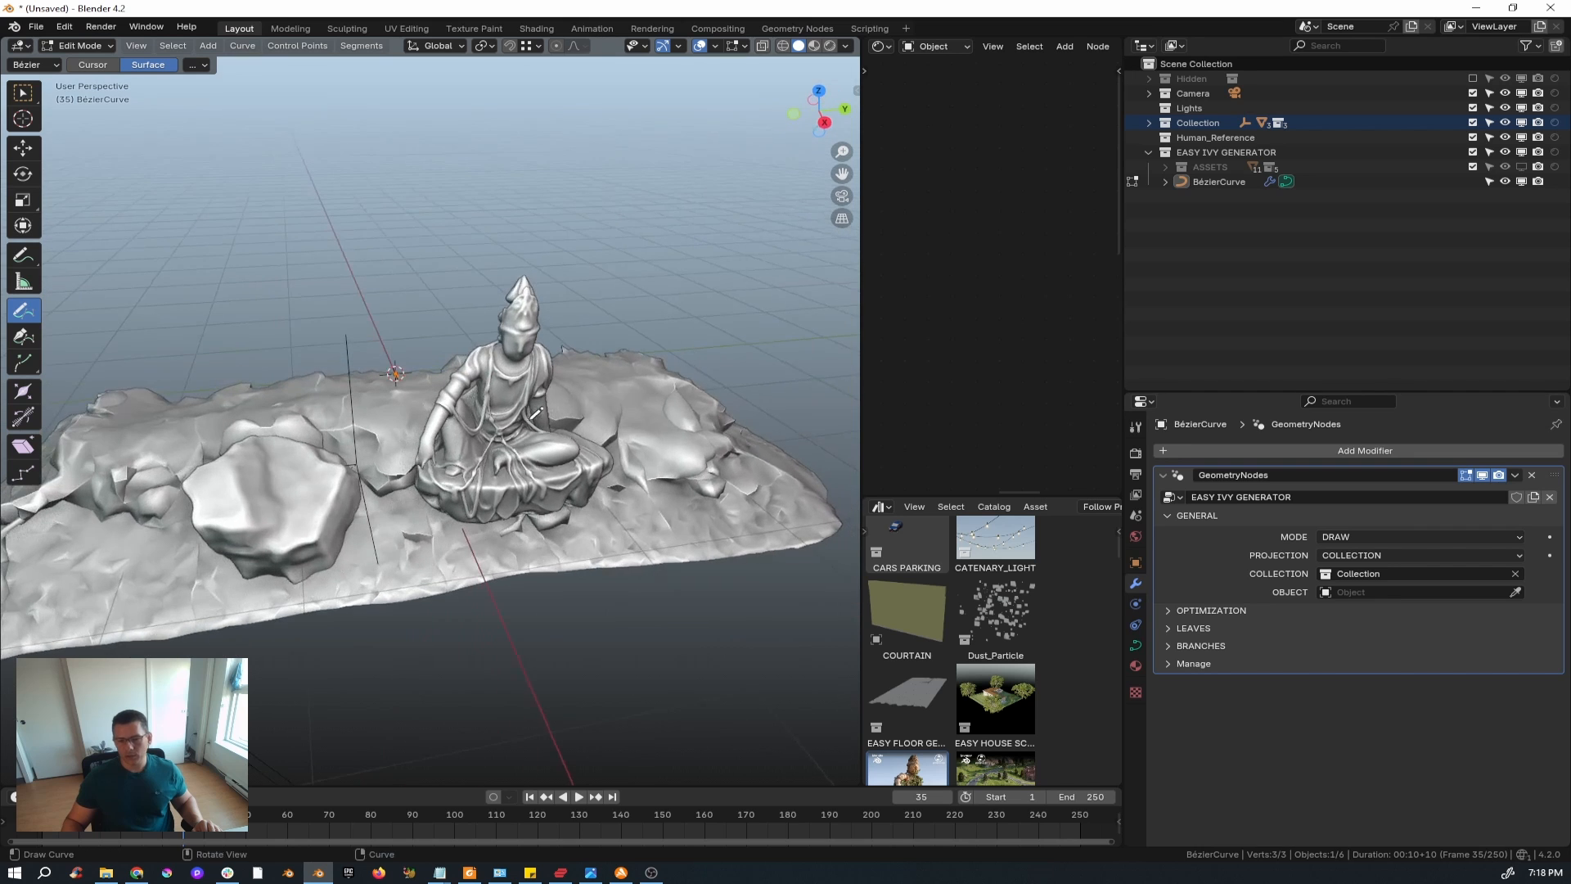
left_click(197, 65)
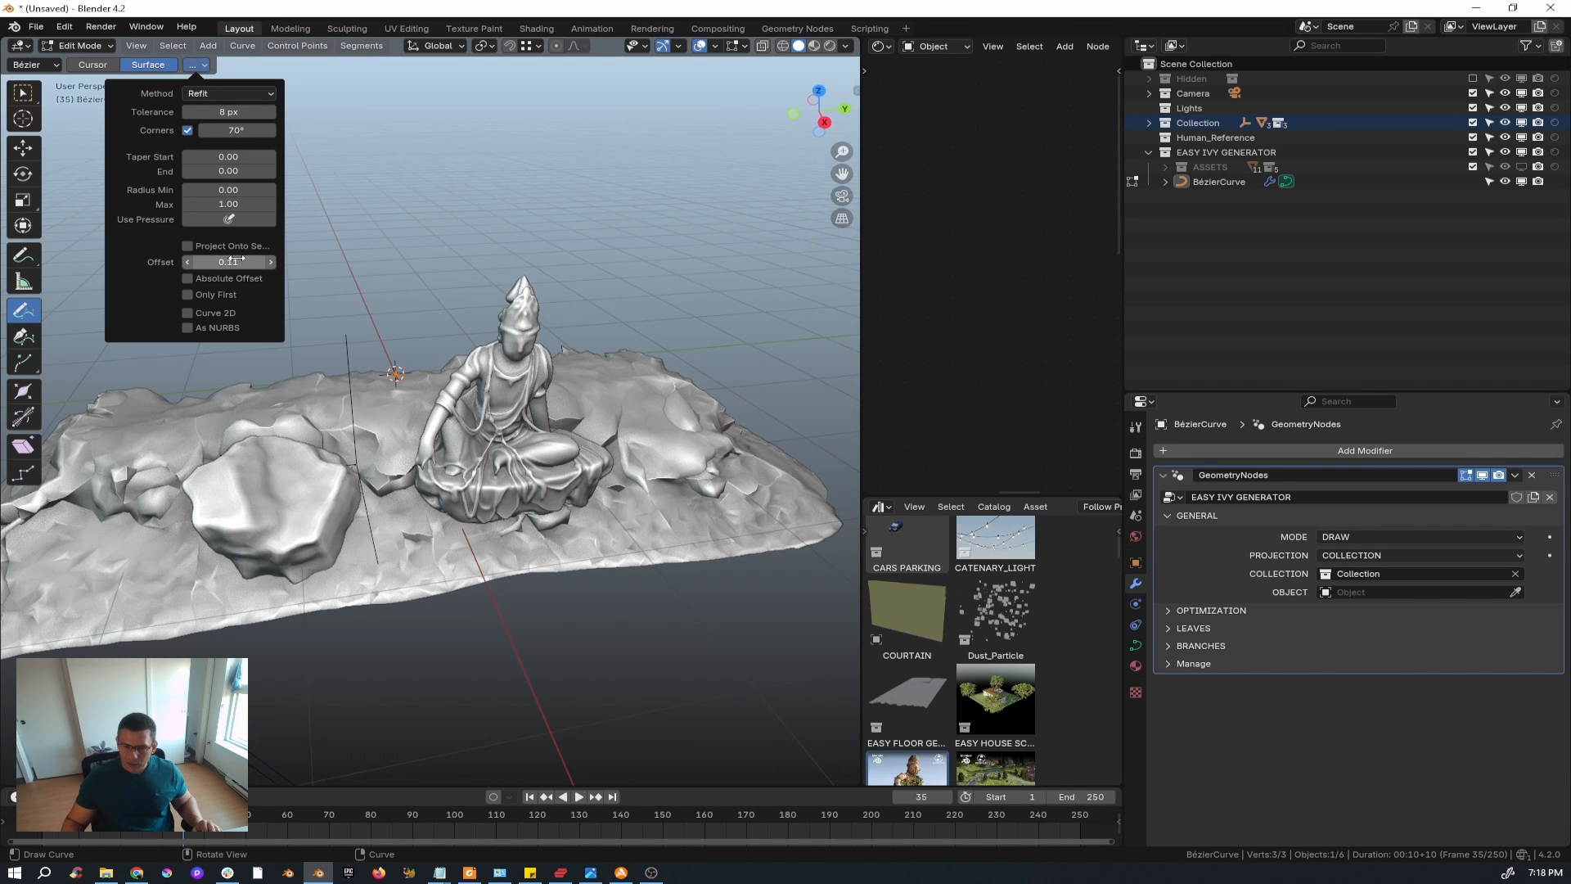
left_click_drag(222, 261, 216, 262)
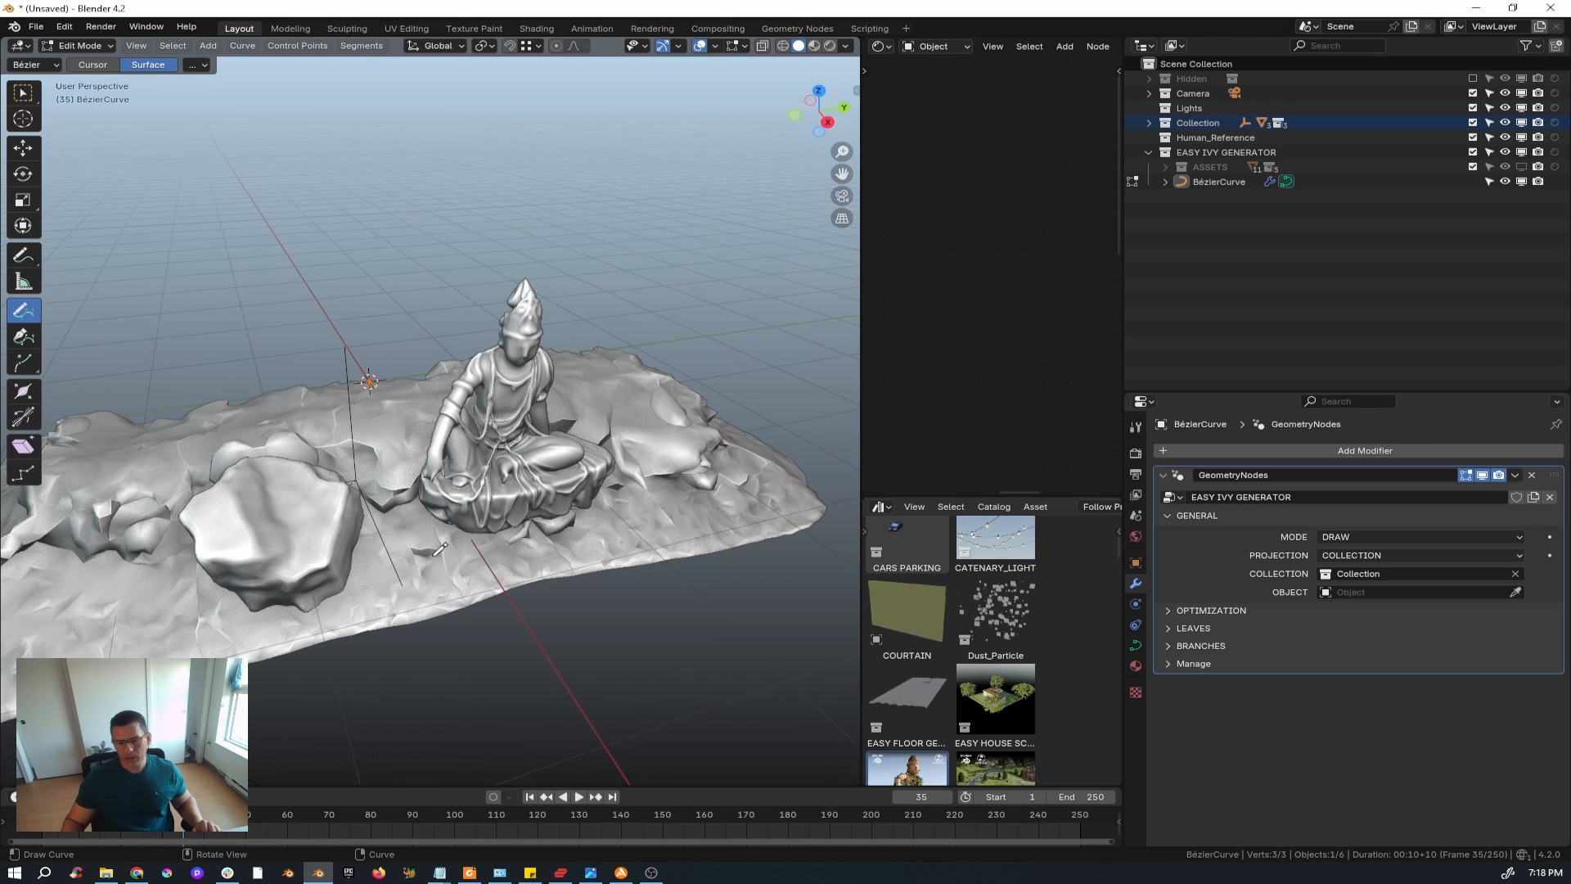
- Draw several ivy curves from the ground up over the statue's base, legs and torso
left_click_drag(439, 546, 527, 388)
middle_click_drag(595, 442, 628, 511)
left_click_drag(654, 528, 538, 441)
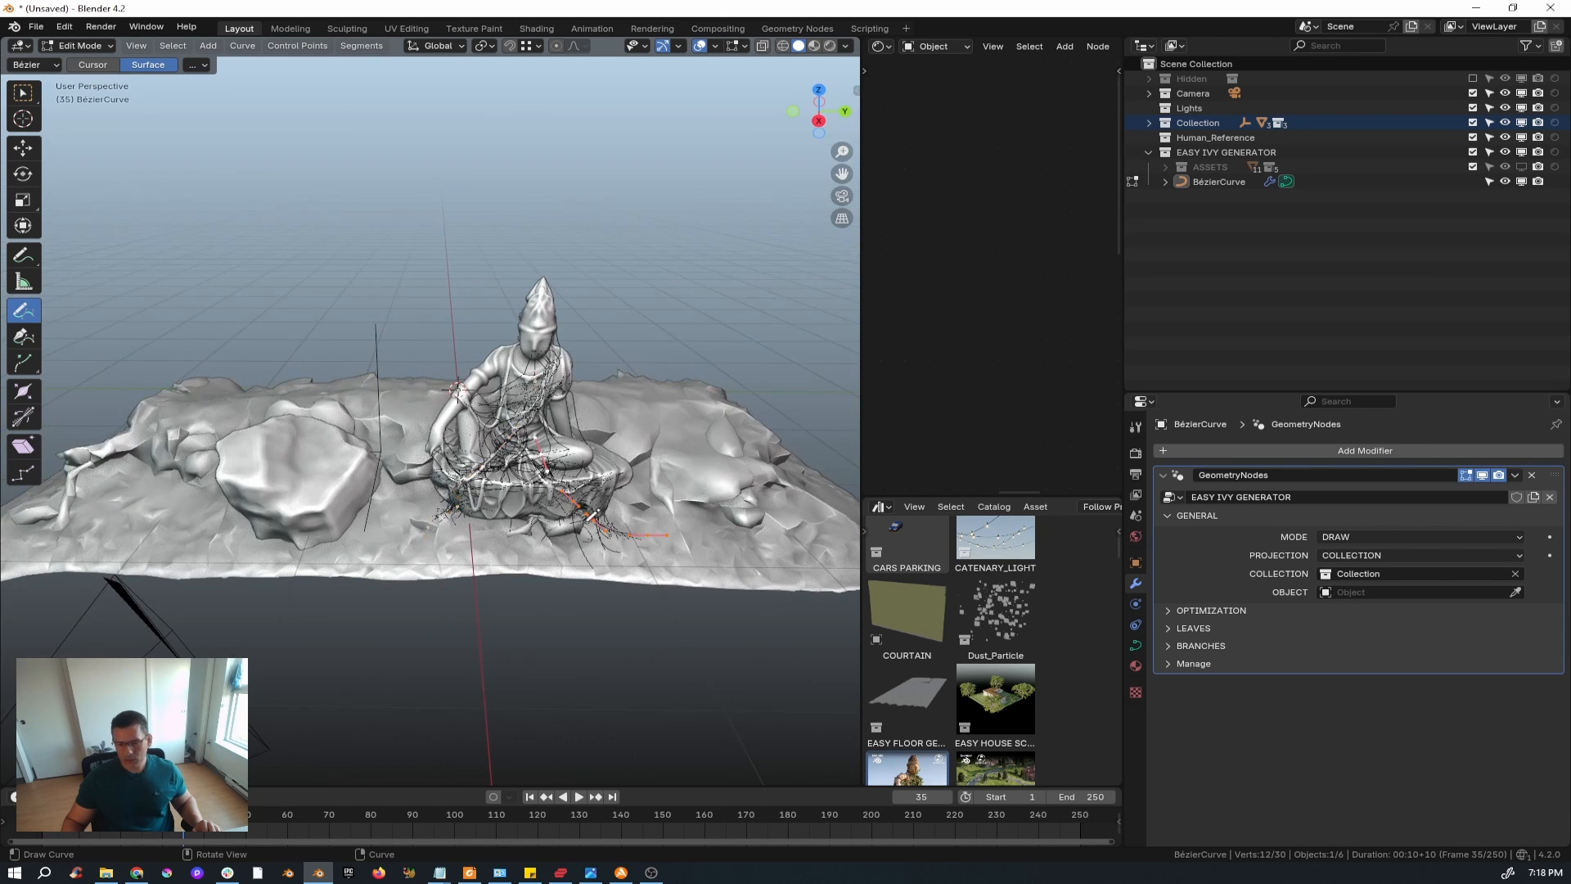
left_click_drag(490, 549, 524, 495)
- Draw more ivy curves over the large rock beside the statue and return to Object Mode
left_click_drag(384, 561, 340, 536)
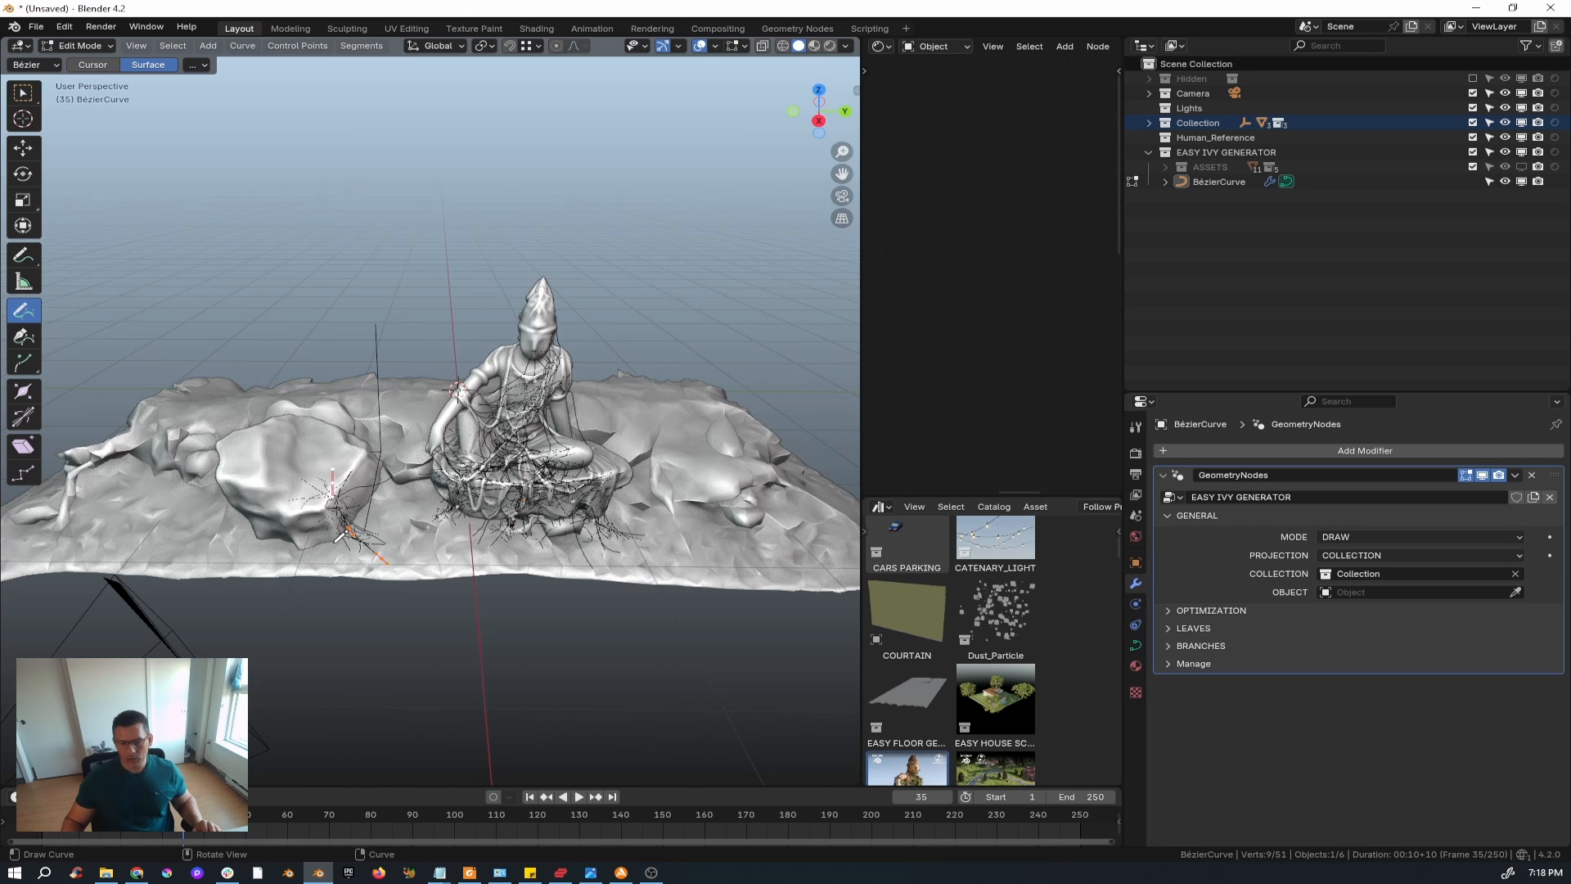
left_click_drag(334, 442, 327, 438)
mouse_move(196, 539)
left_mouse_down()
mouse_move(300, 526)
mouse_move(365, 446)
left_mouse_up()
middle_click_drag(497, 505, 532, 503)
scroll(458, 532, "up", 3)
key("Tab")
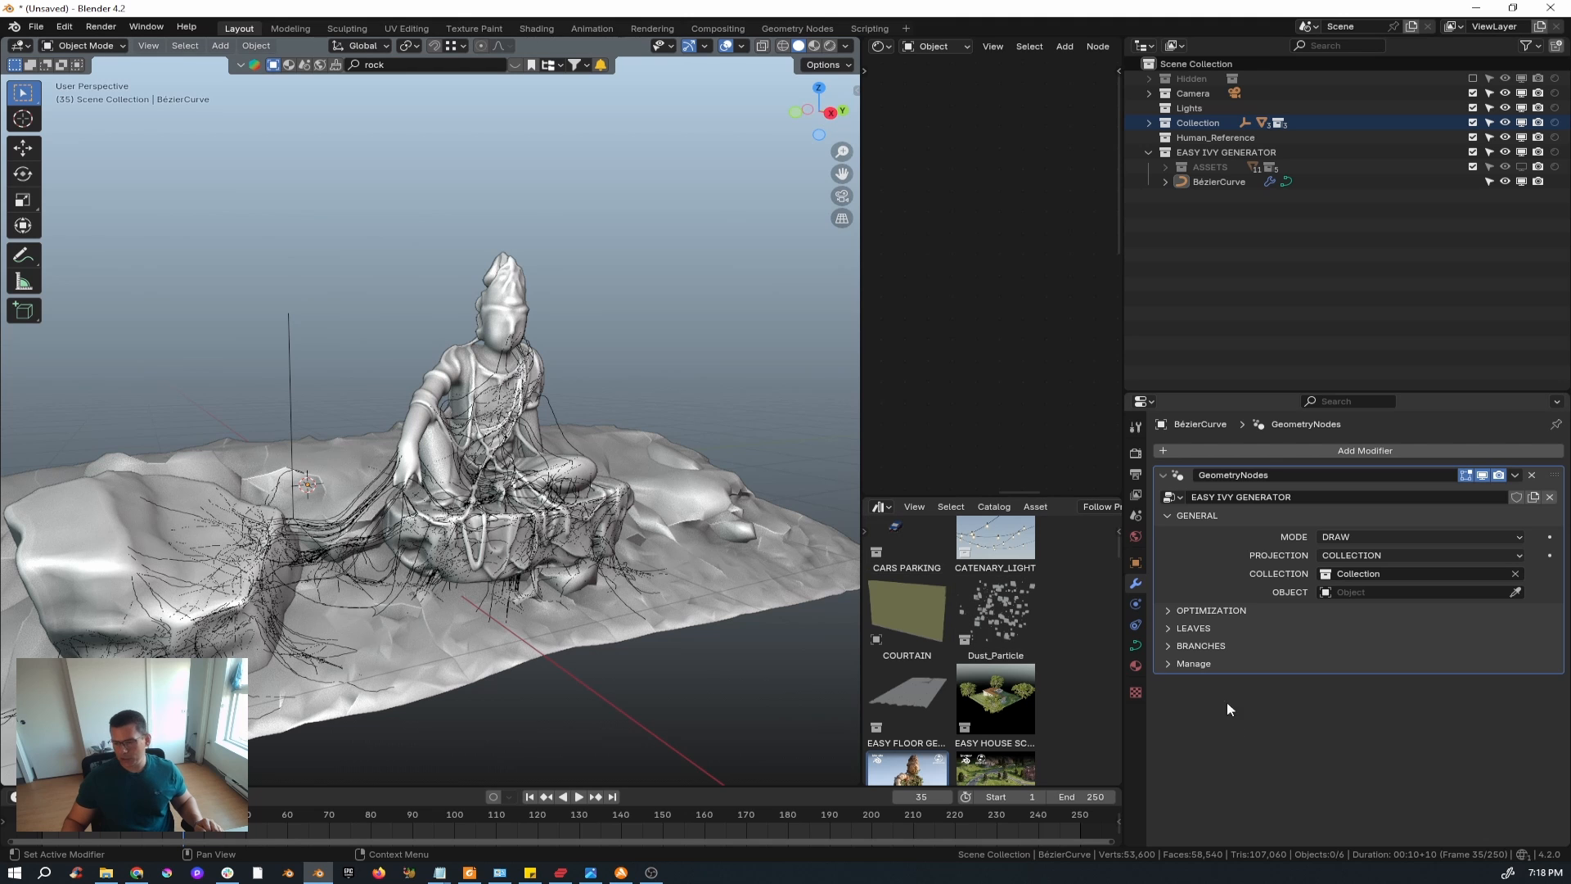
- Turn off the viewport optimization preview in the ivy generator's optimization settings
left_click(1168, 611)
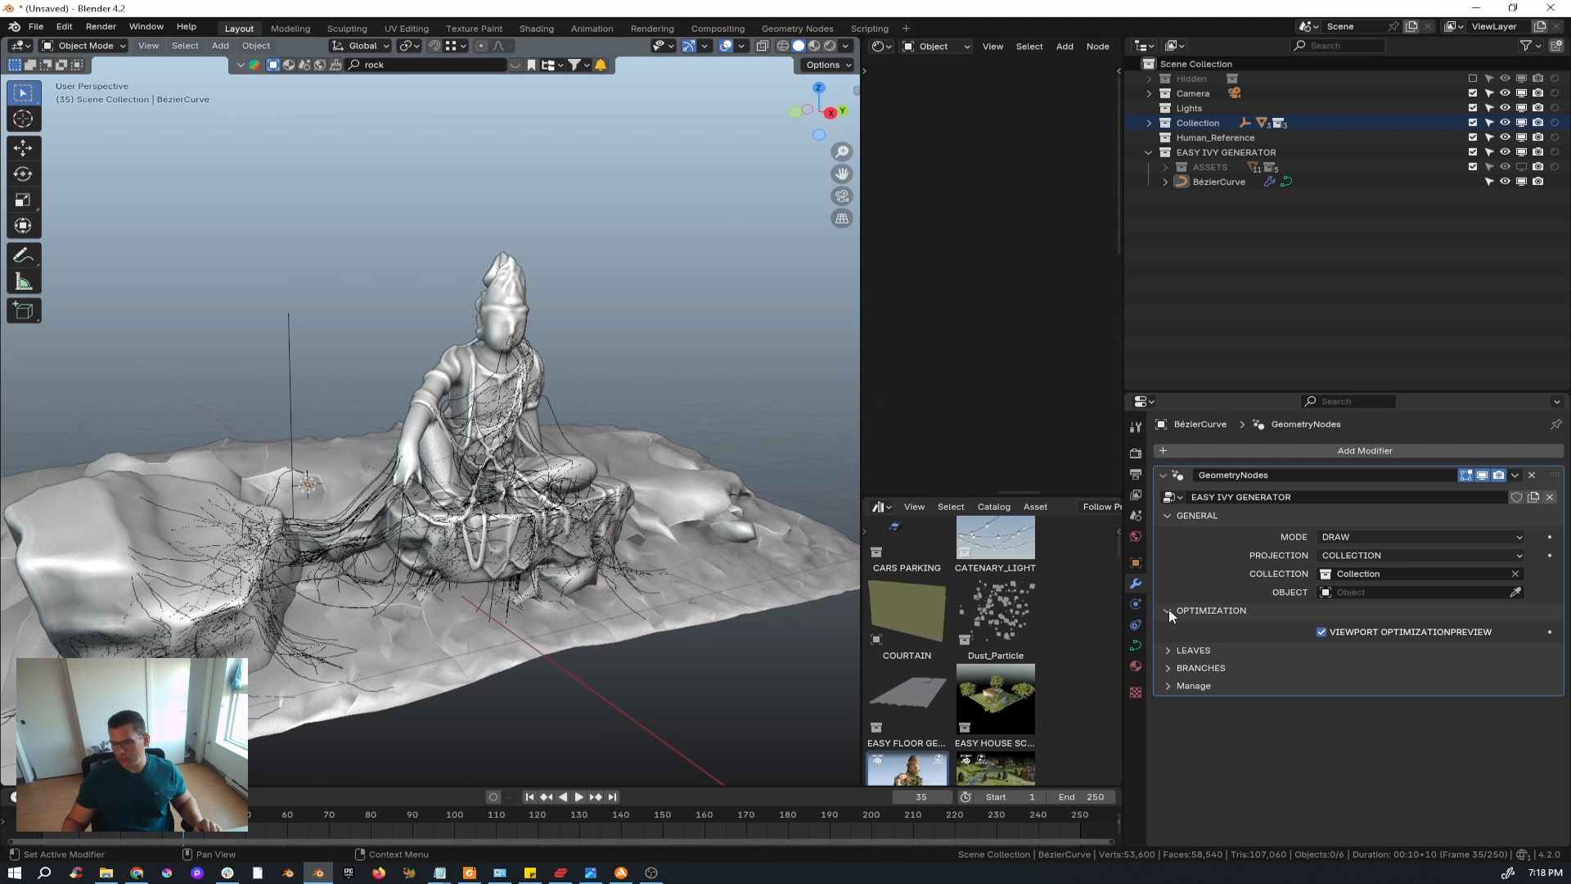
left_click(1321, 632)
mouse_move(442, 540)
middle_mouse_down()
mouse_move(366, 502)
mouse_move(430, 509)
mouse_move(436, 538)
mouse_move(436, 514)
middle_mouse_up()
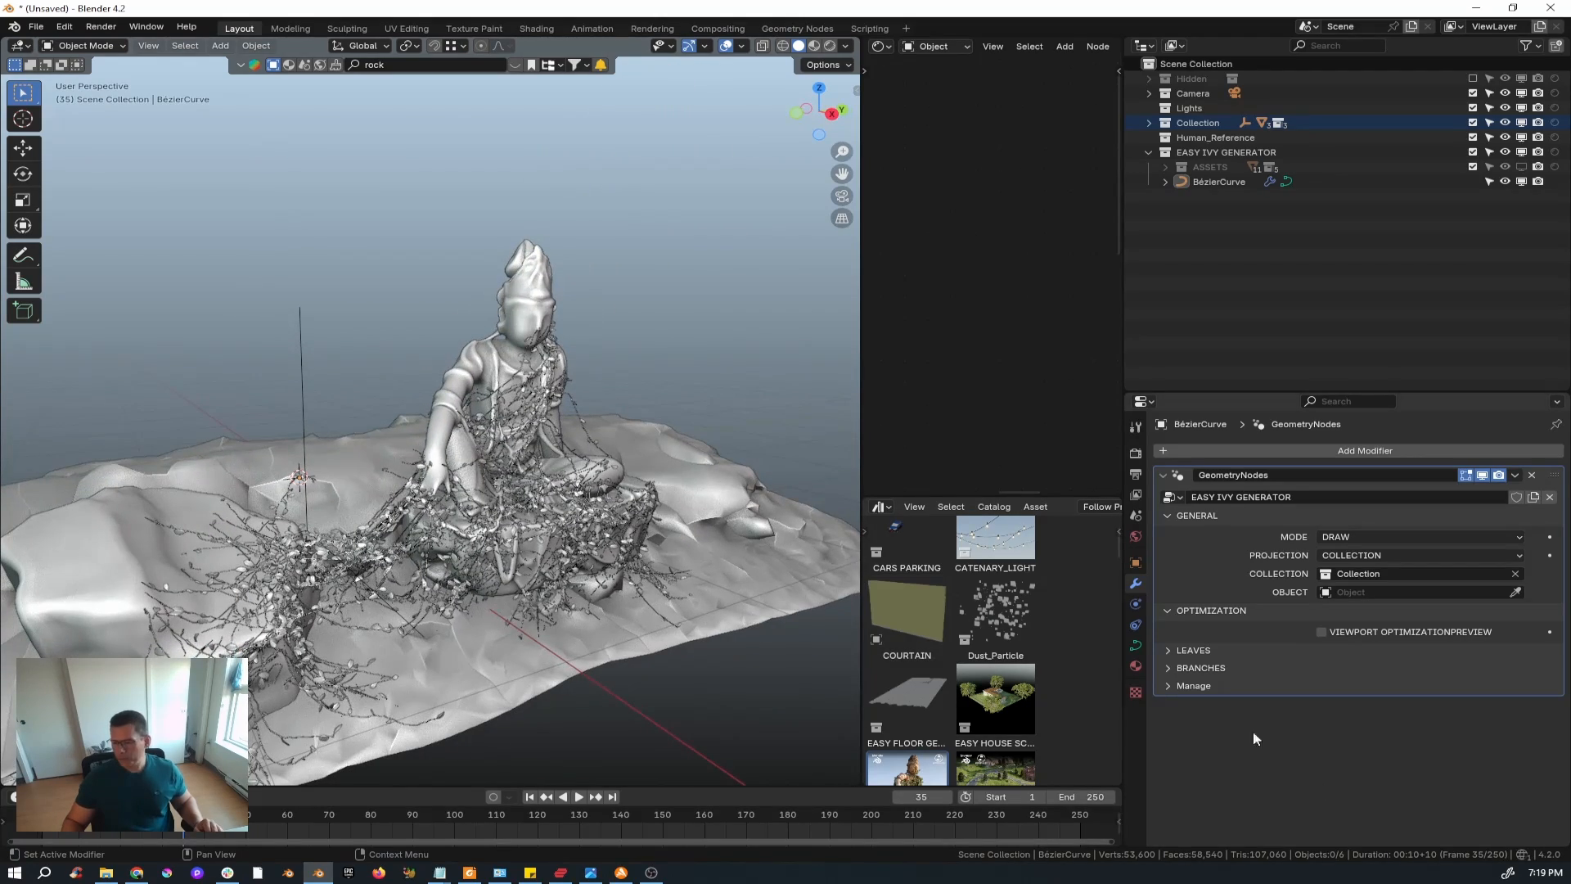
- Set the ivy's leaf density to 50 and inspect the foliage on the statue
left_click(1171, 649)
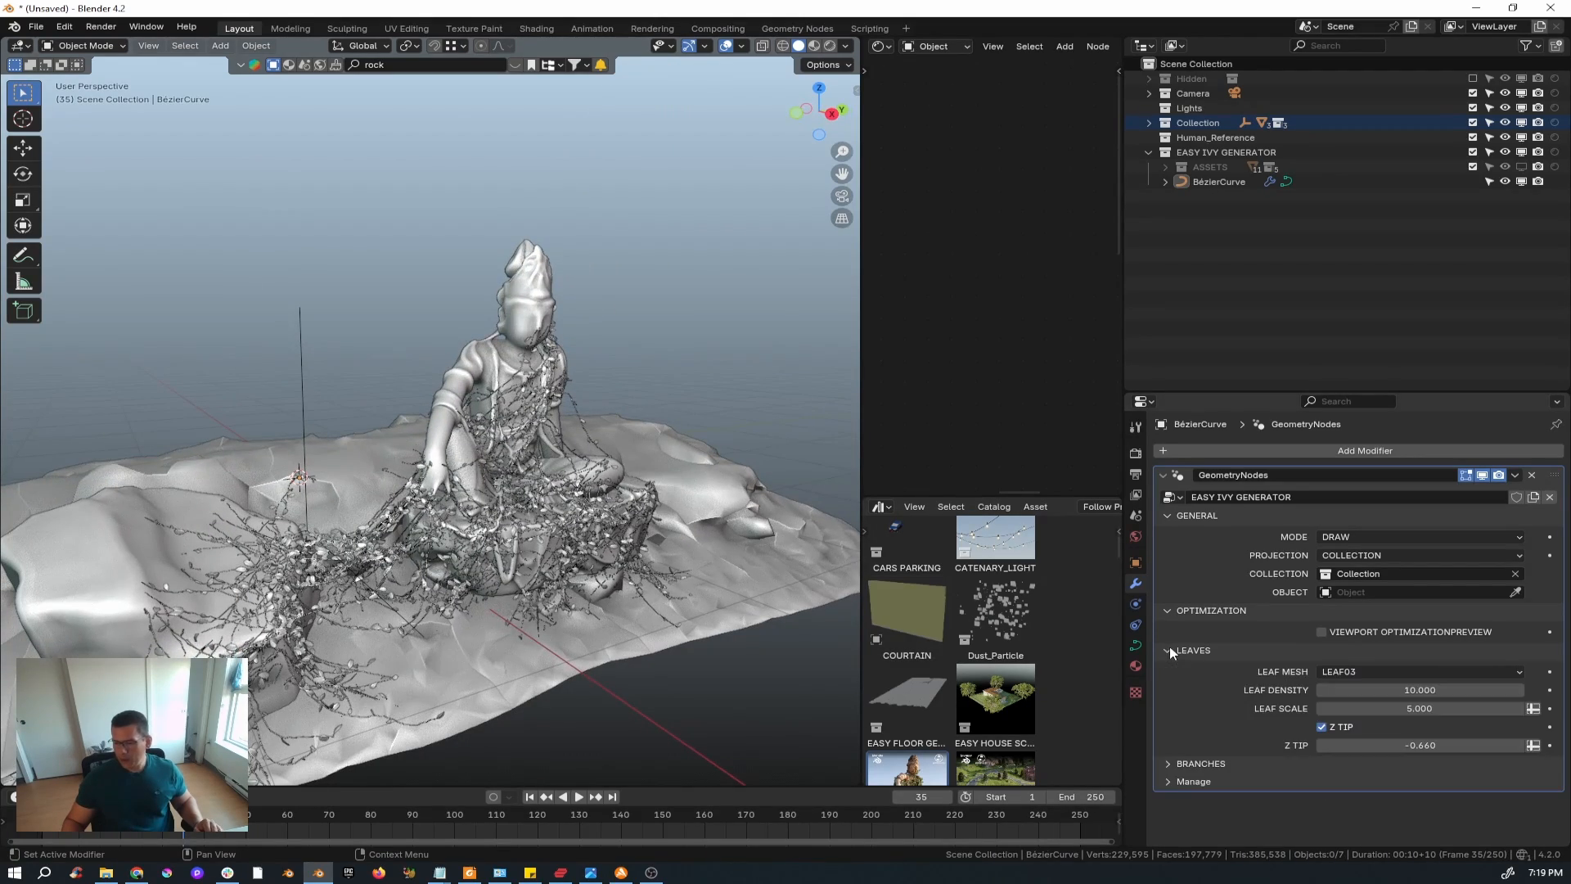
left_click(1426, 690)
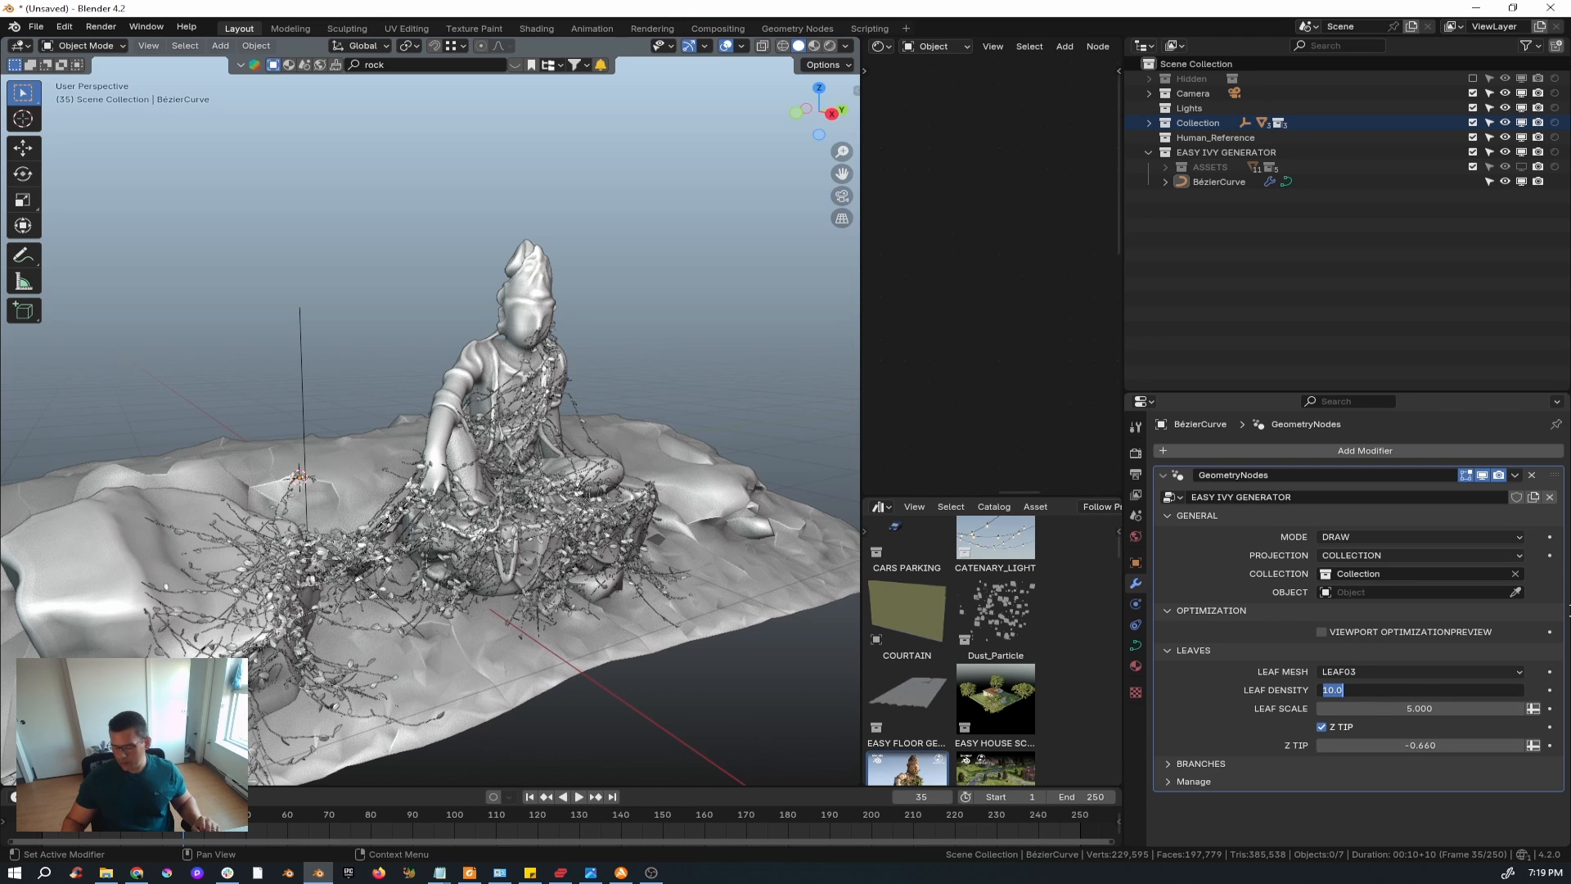
type("50")
key("Return")
middle_click_drag(788, 691, 278, 503)
scroll(376, 503, "up", 3)
middle_click_drag(434, 506, 499, 498)
scroll(542, 502, "down", 1)
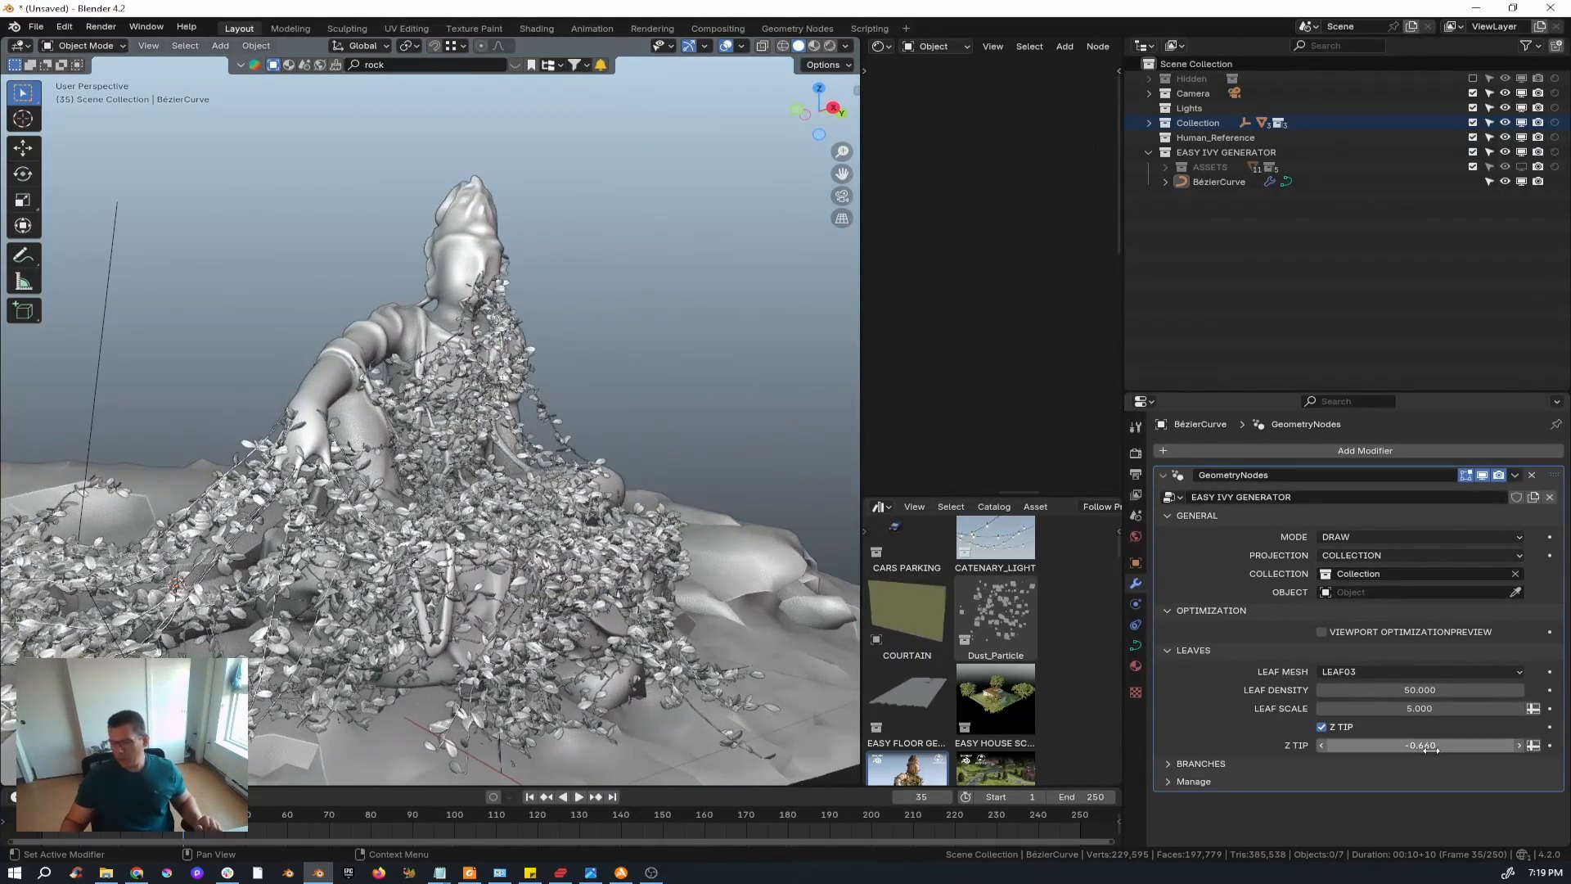
- Set the ivy's leaf scale to 10 and check the foliage from another angle
double_click(1424, 706)
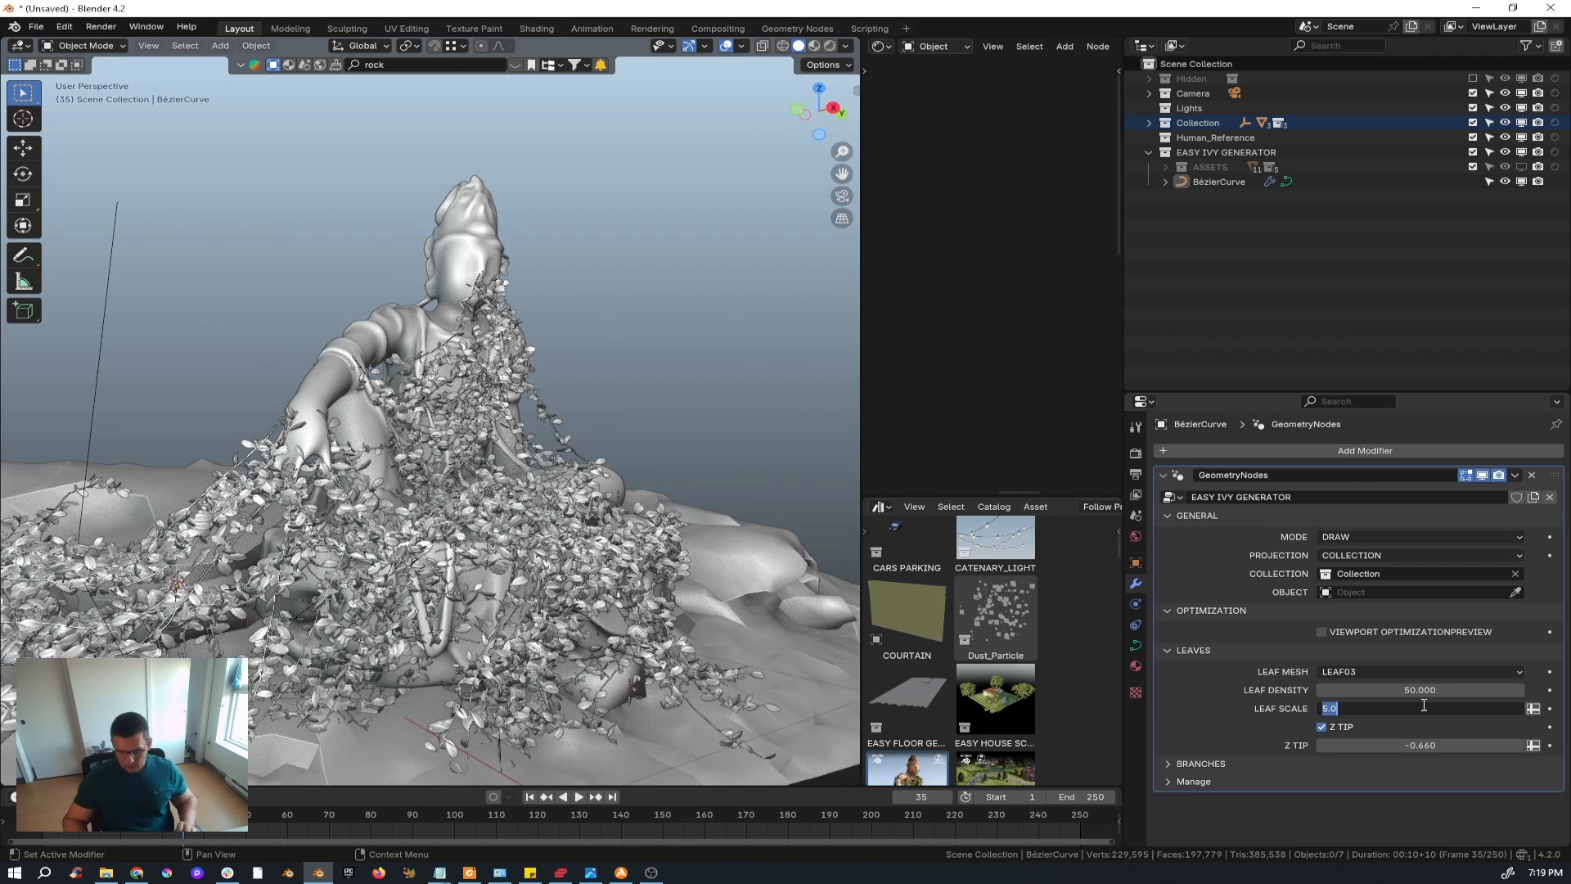
type("10")
key("Return")
middle_click_drag(501, 450, 320, 450)
- Set the ivy's leaf scale to 0.5 and inspect the branches up close
double_click(1440, 709)
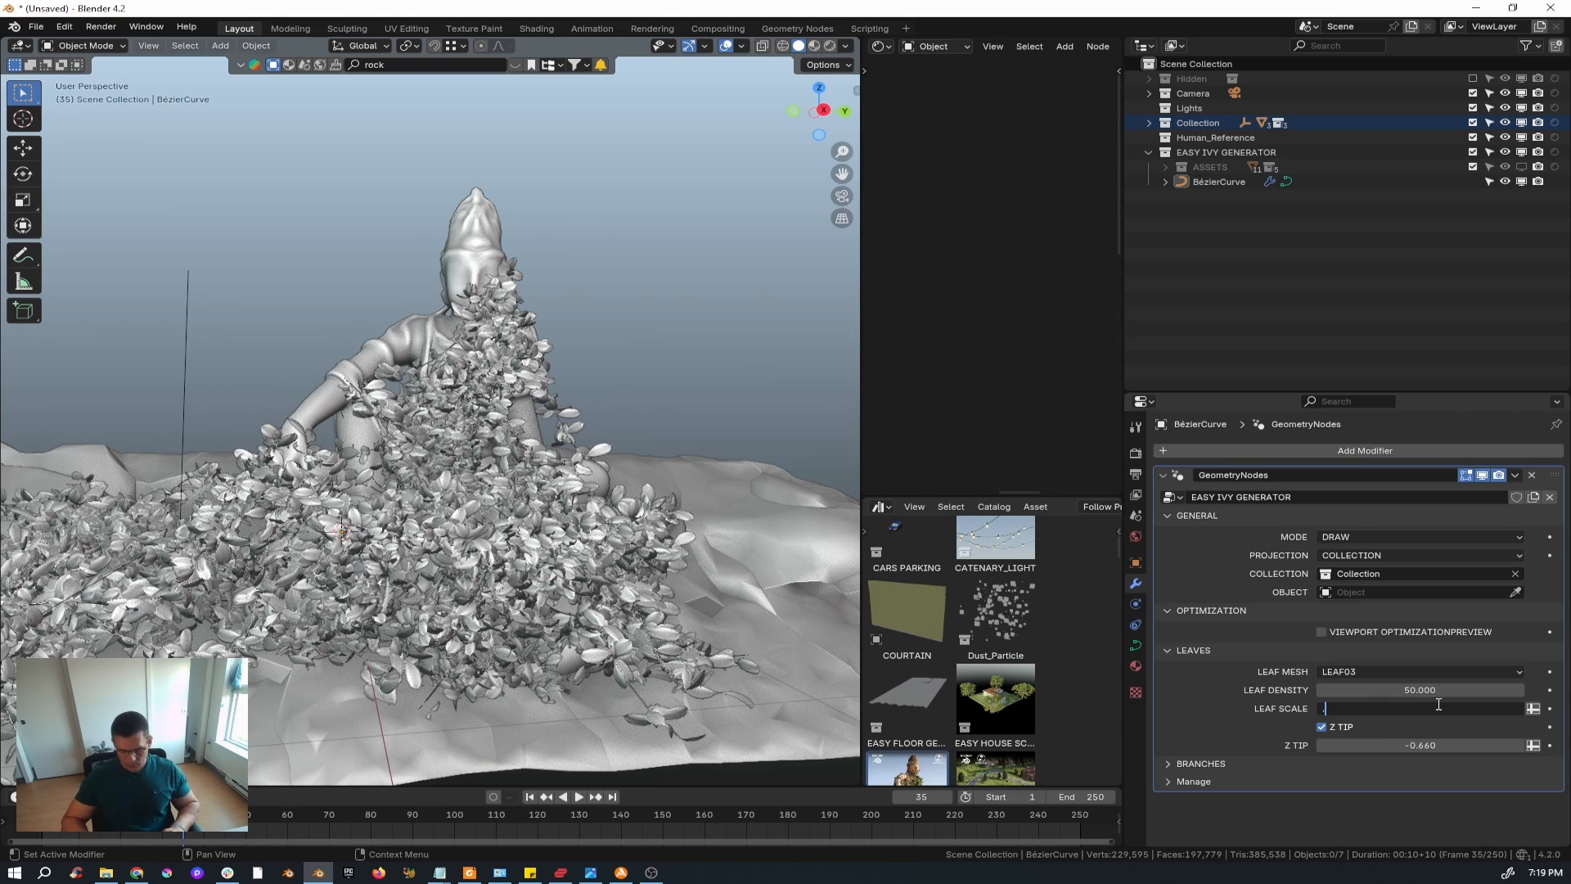
type(".5")
key("Return")
scroll(419, 548, "up", 5)
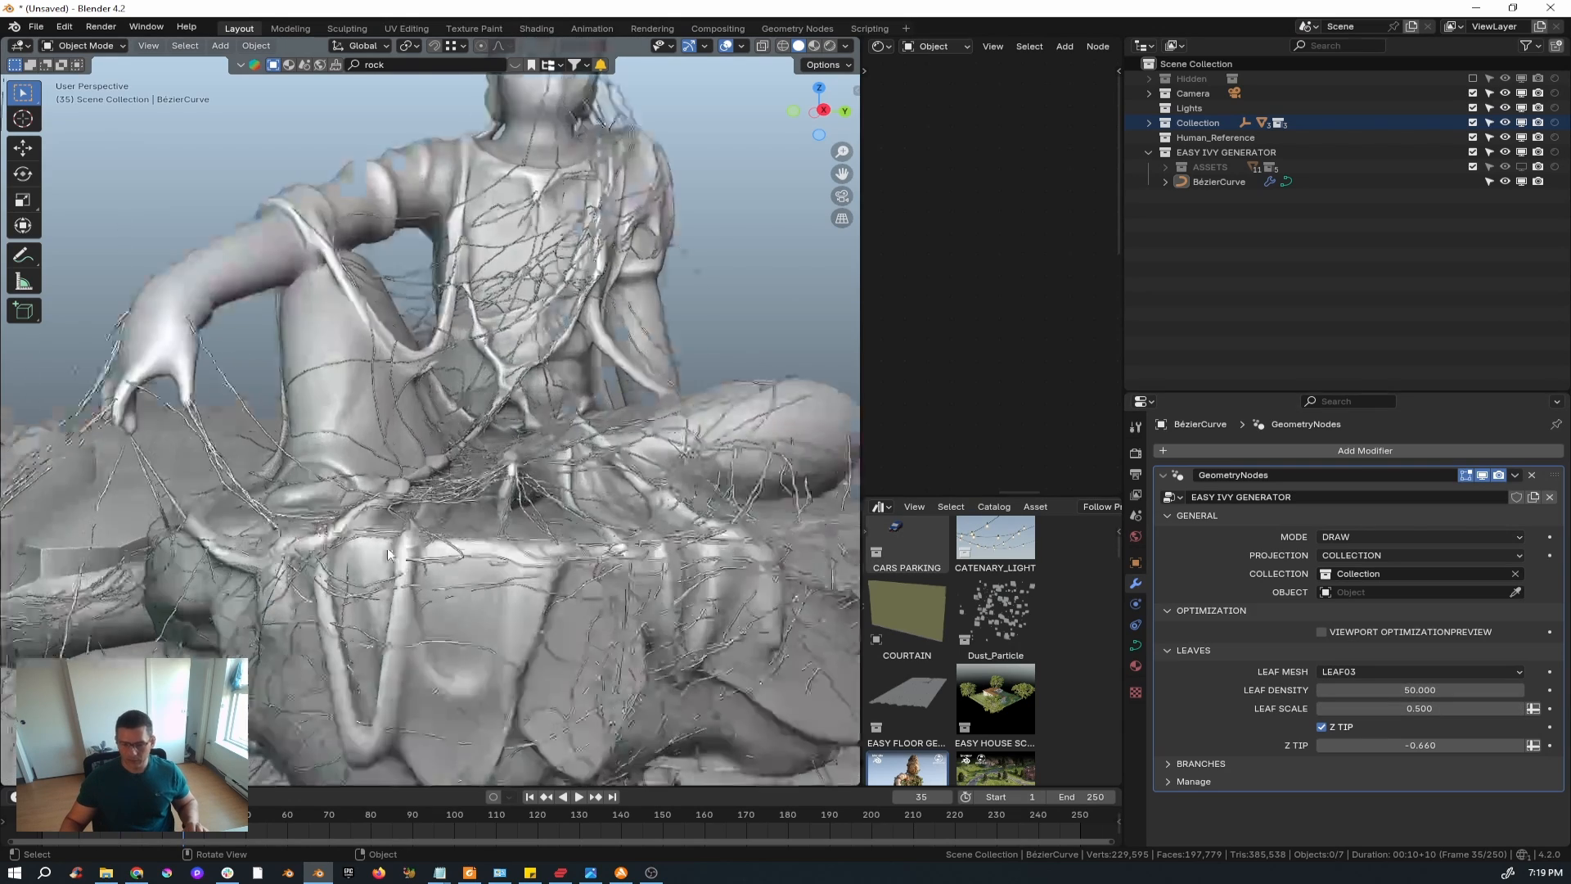
scroll(424, 563, "down", 5)
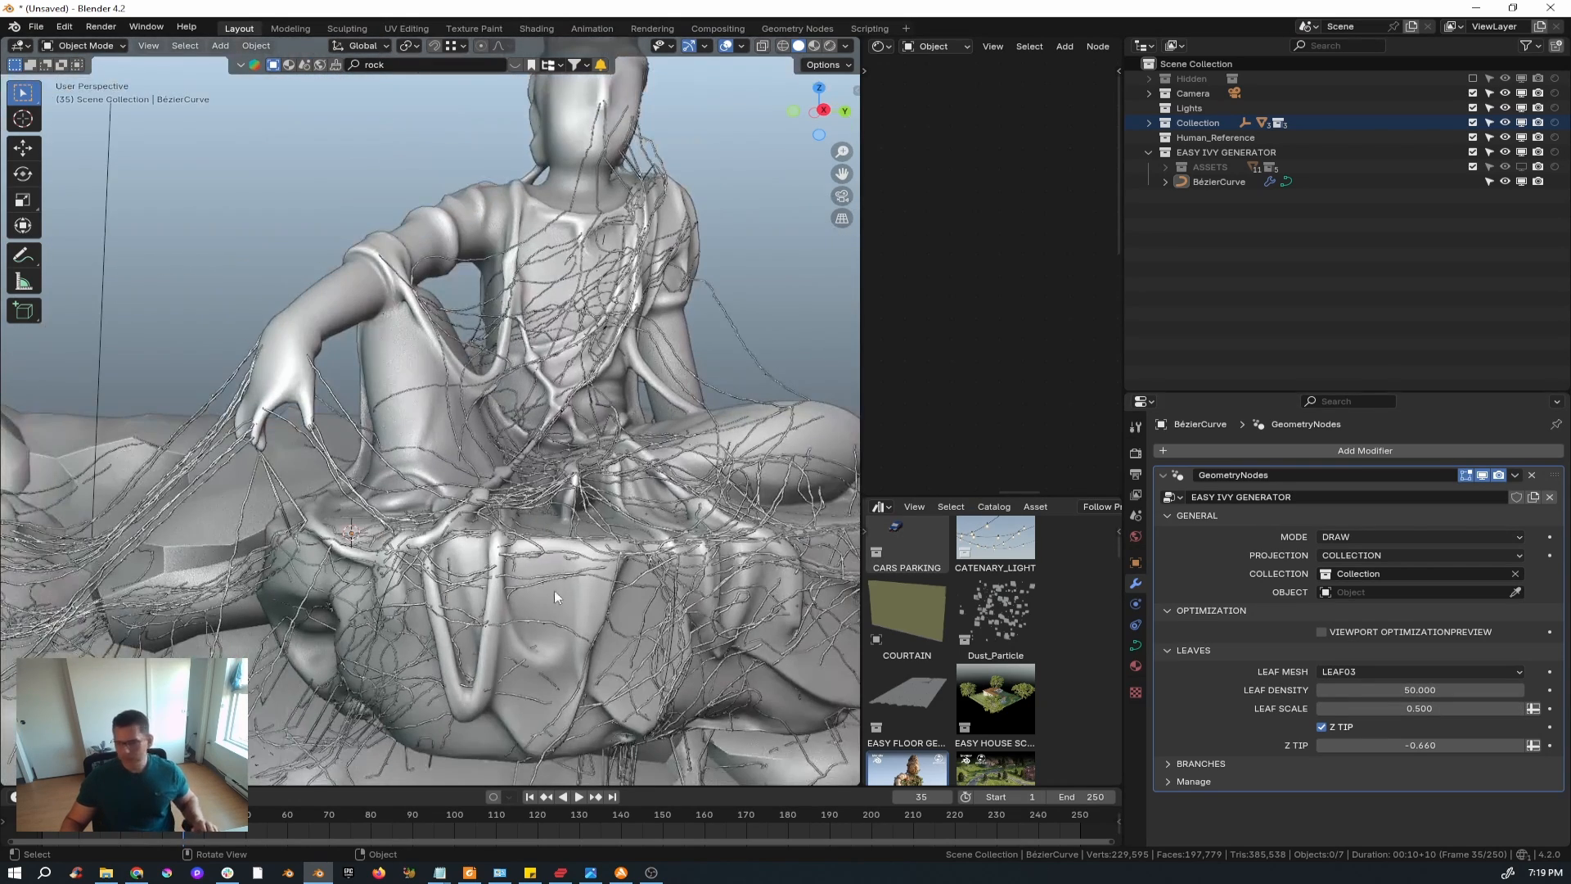
- Set the ivy's leaf scale to 5 and view the whole statue
left_click(1410, 708)
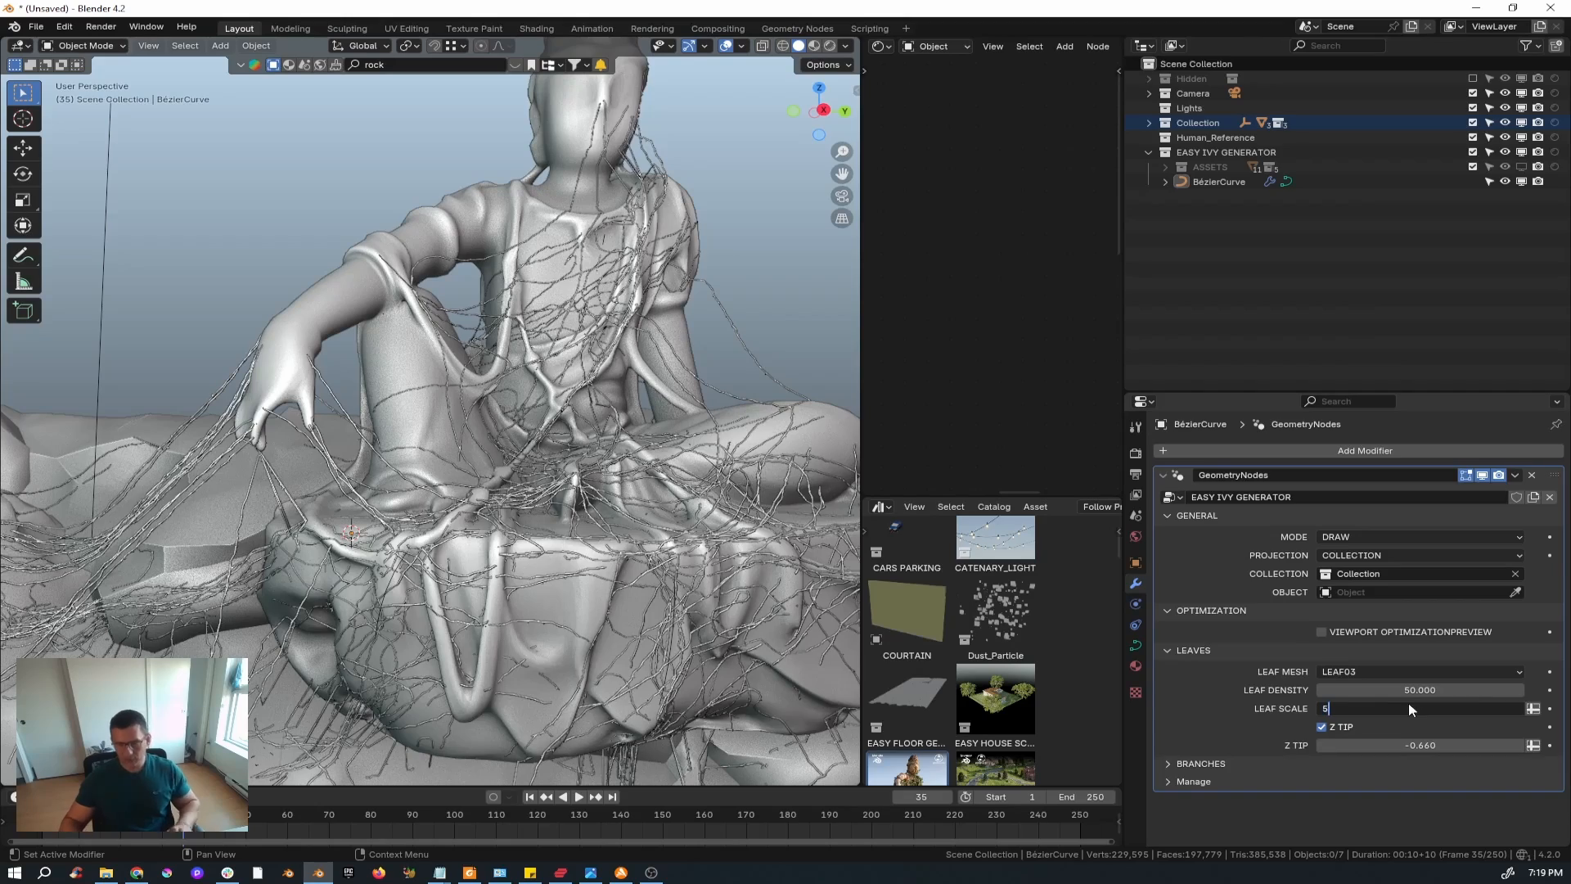
key("Return")
scroll(292, 318, "down", 4)
middle_click_drag(292, 317, 524, 409)
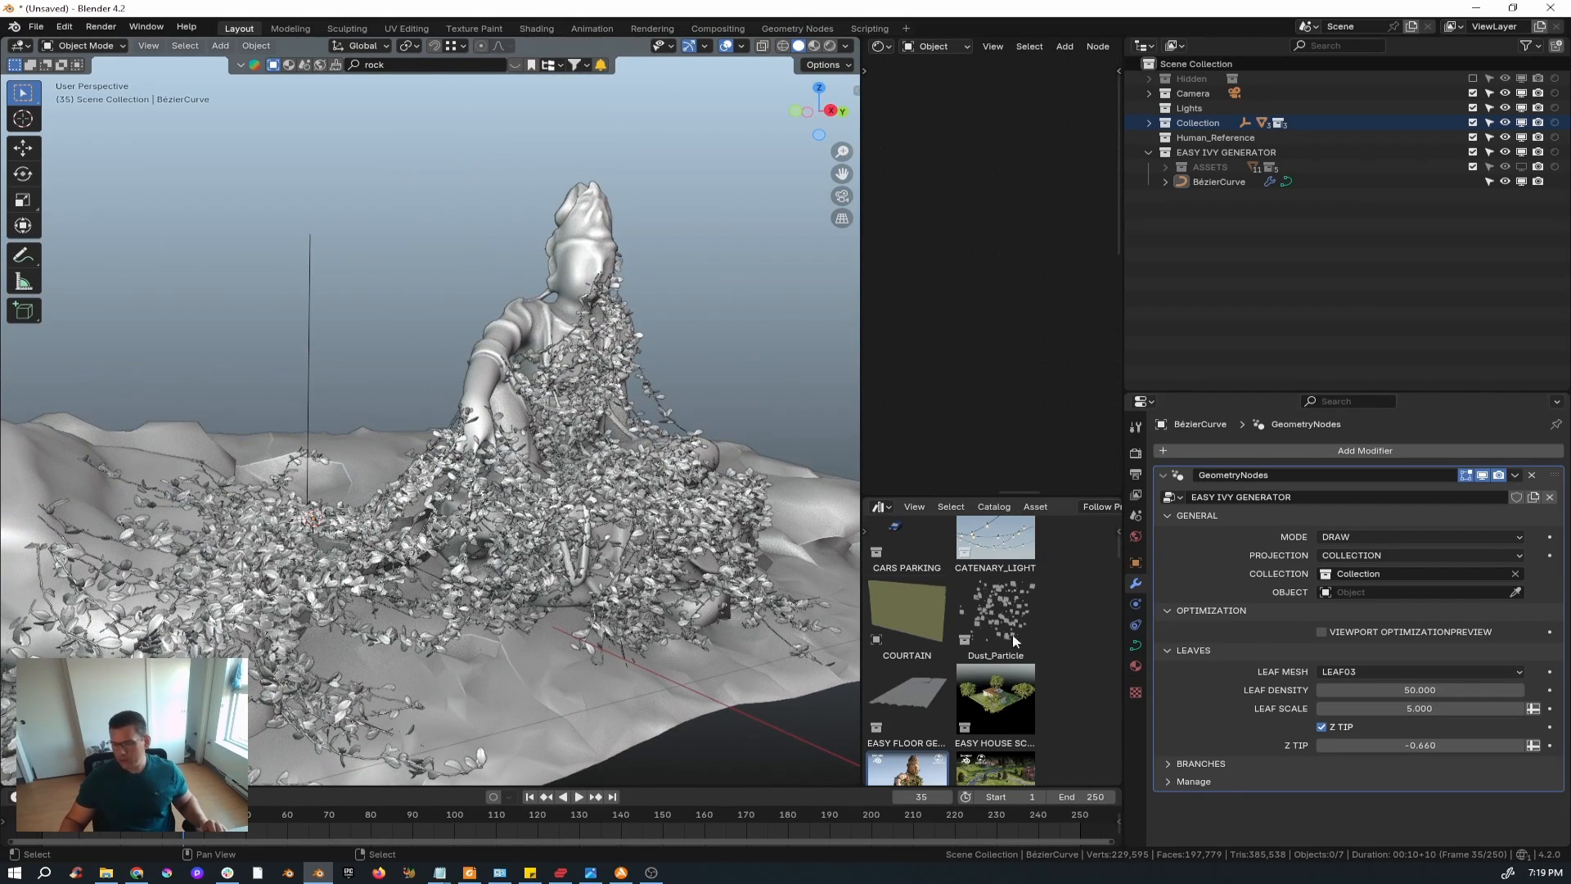
- Preview the ivy-covered statue in rendered shading, return to solid shading and view it from another angle
key("z")
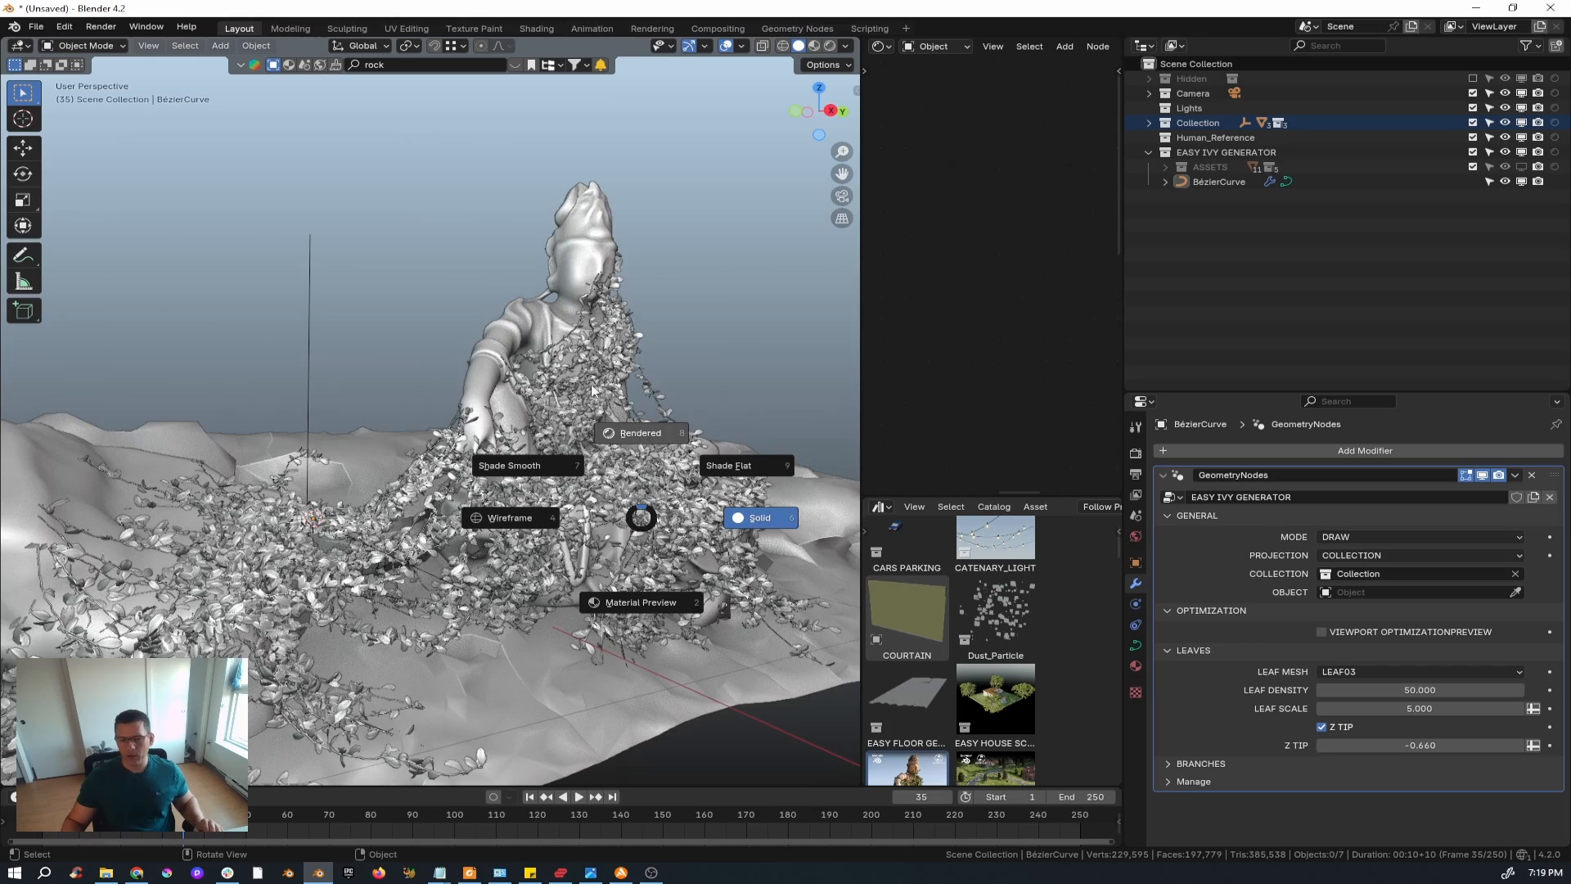
left_click(593, 390)
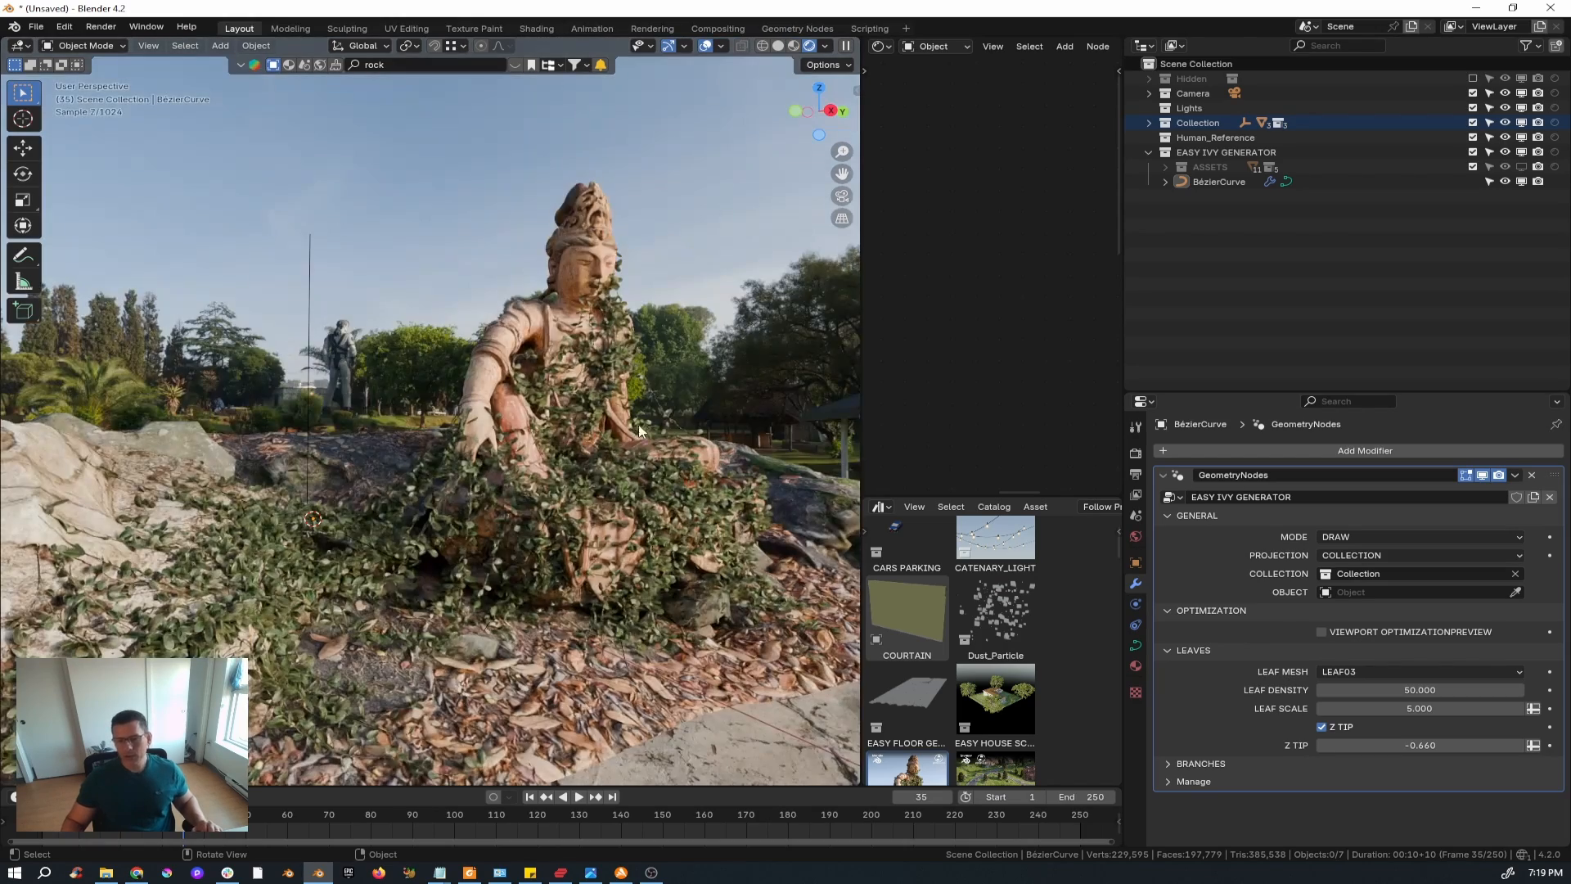
middle_click_drag(613, 424, 547, 487)
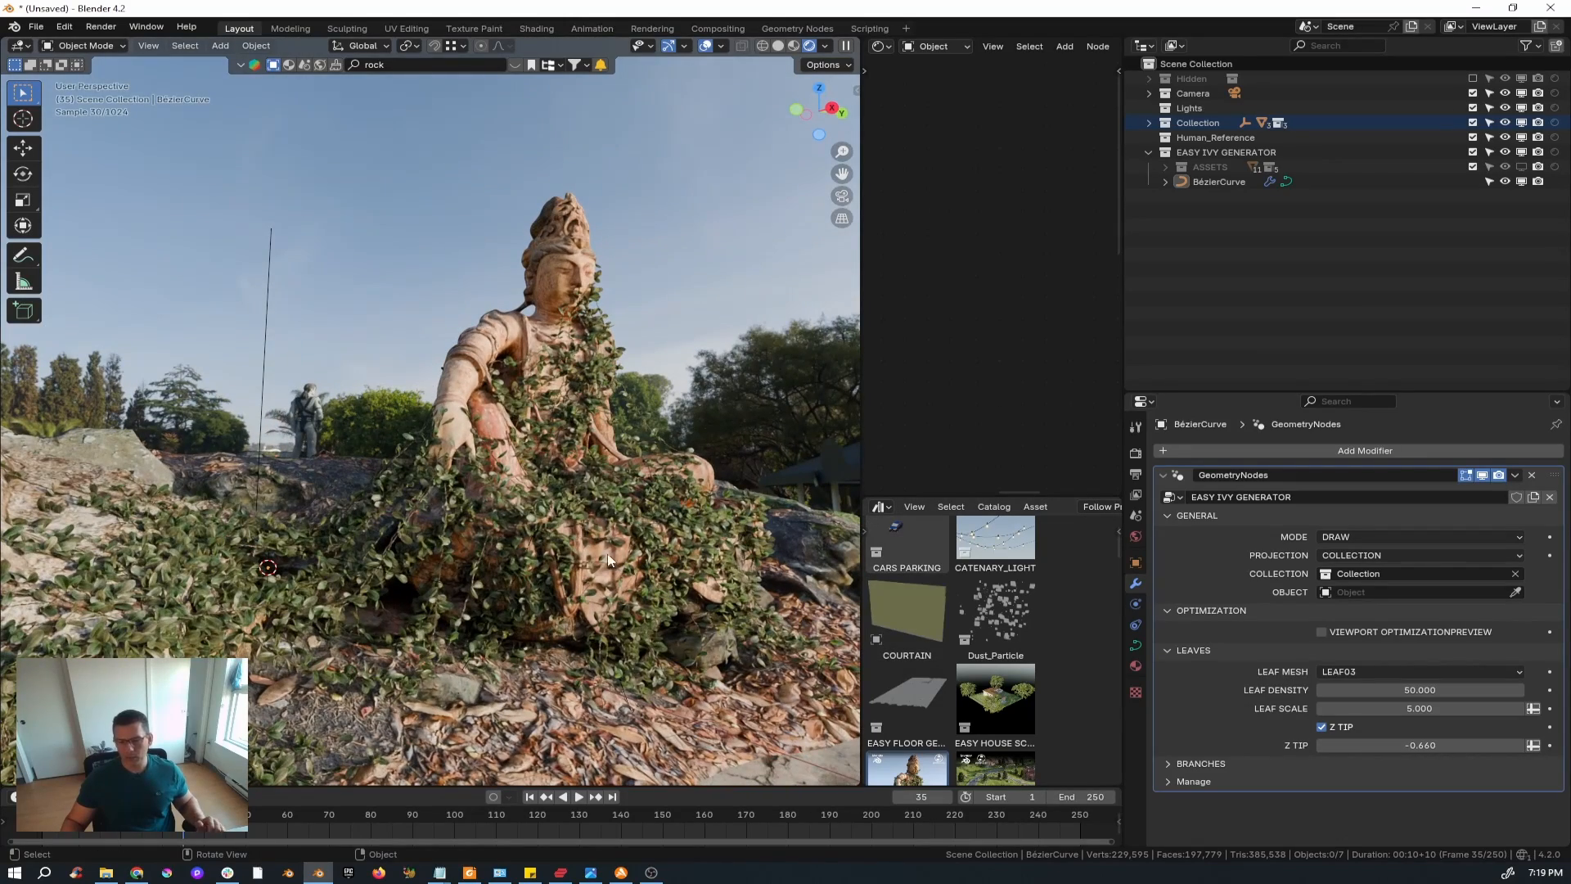
key("z")
left_click(690, 529)
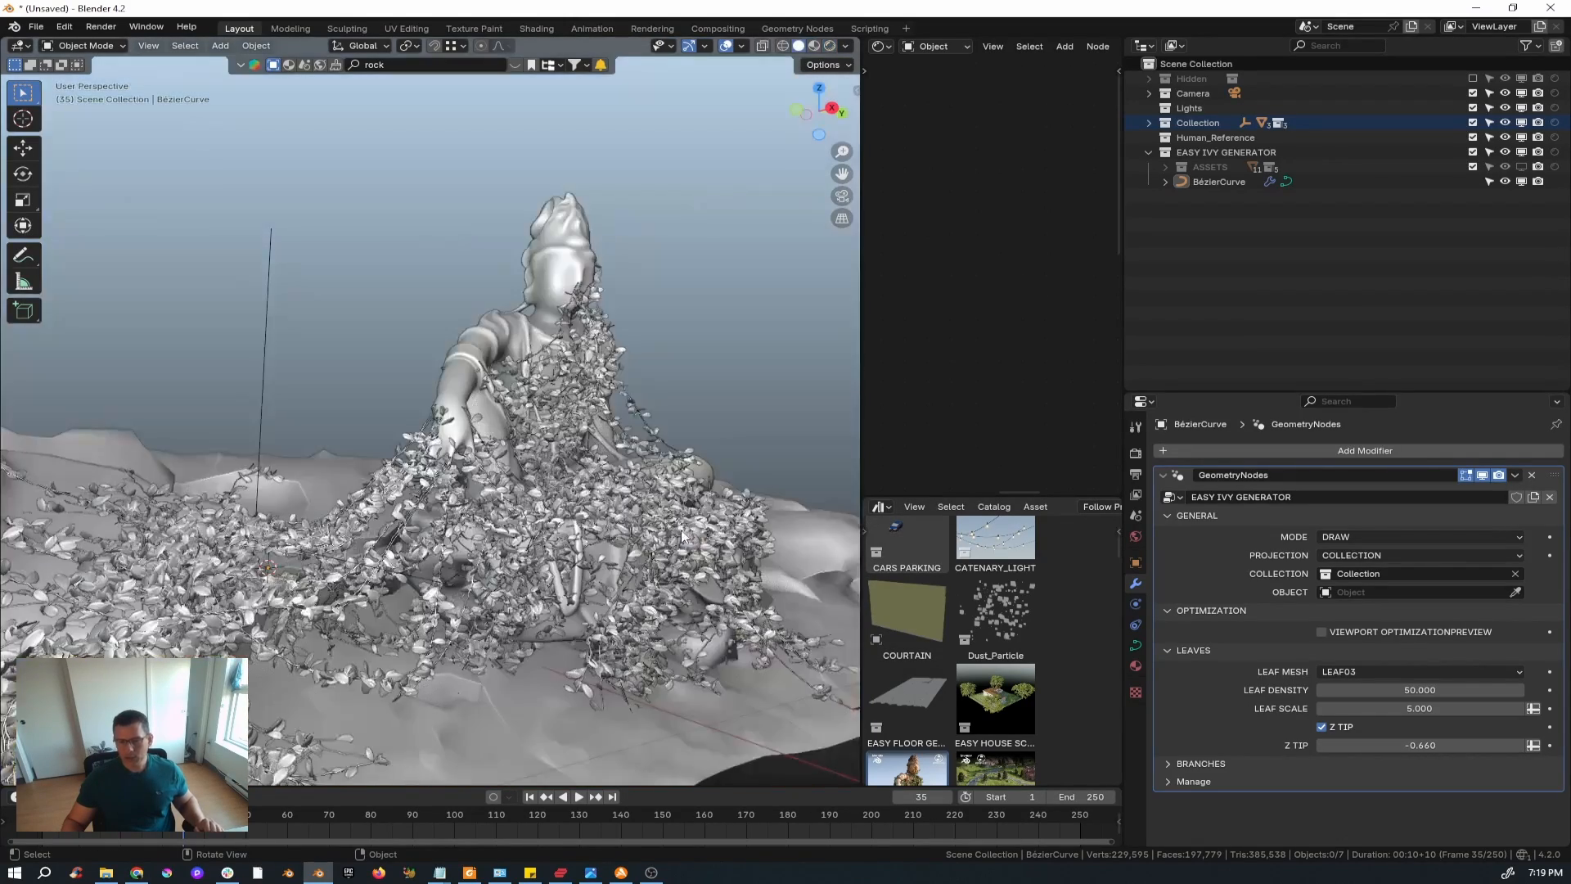
middle_click_drag(690, 528, 622, 532)
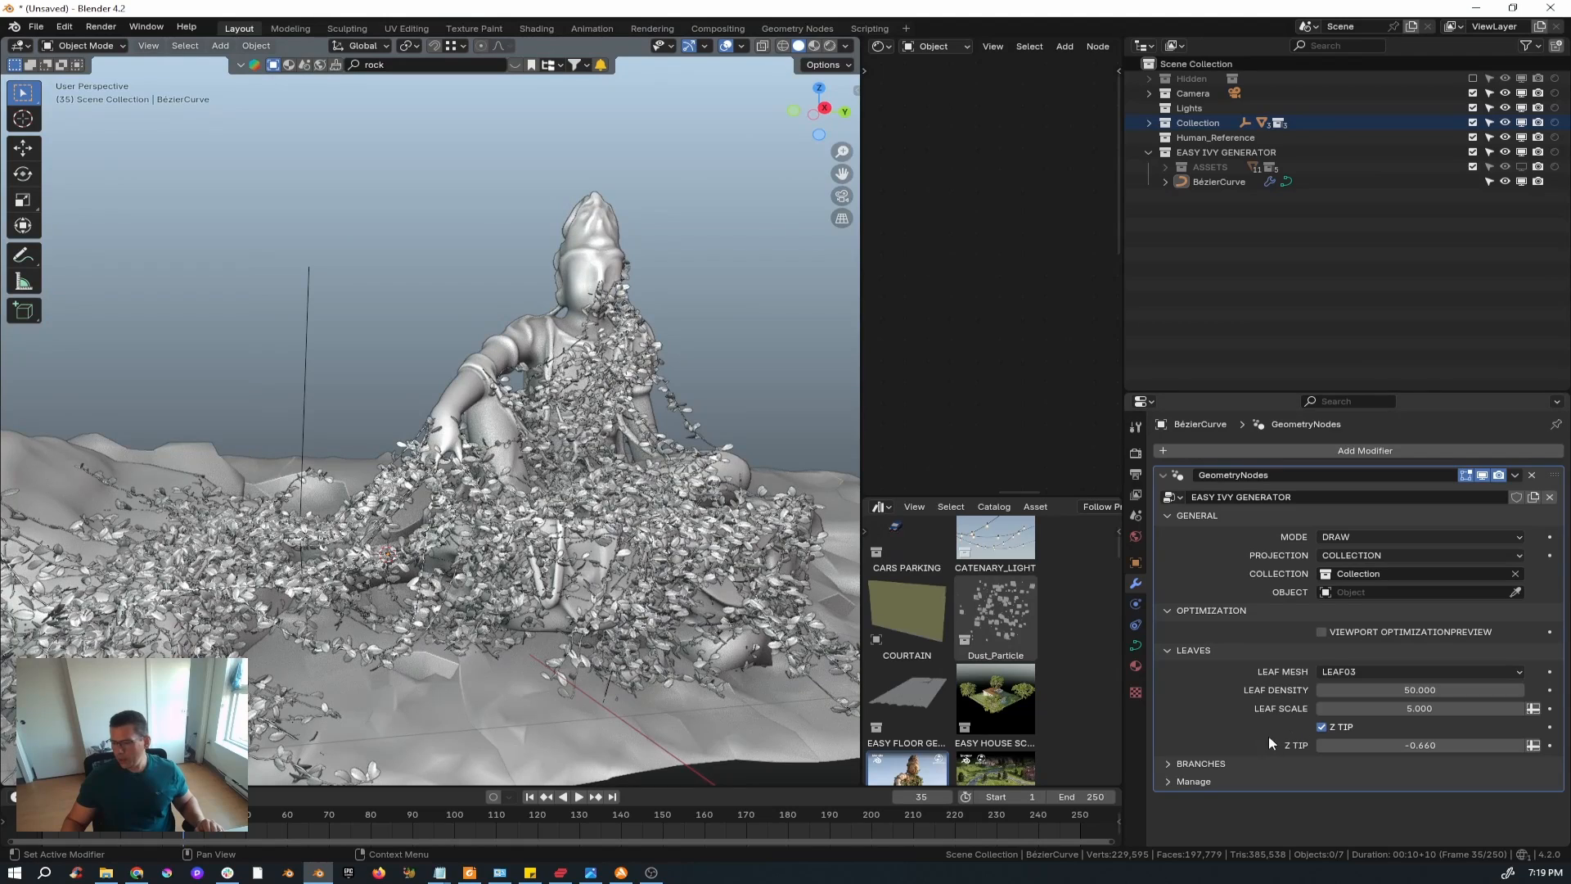
- Turn off the ivy leaves' Z TIP option and inspect the leaves on the statue up close
left_click(1322, 726)
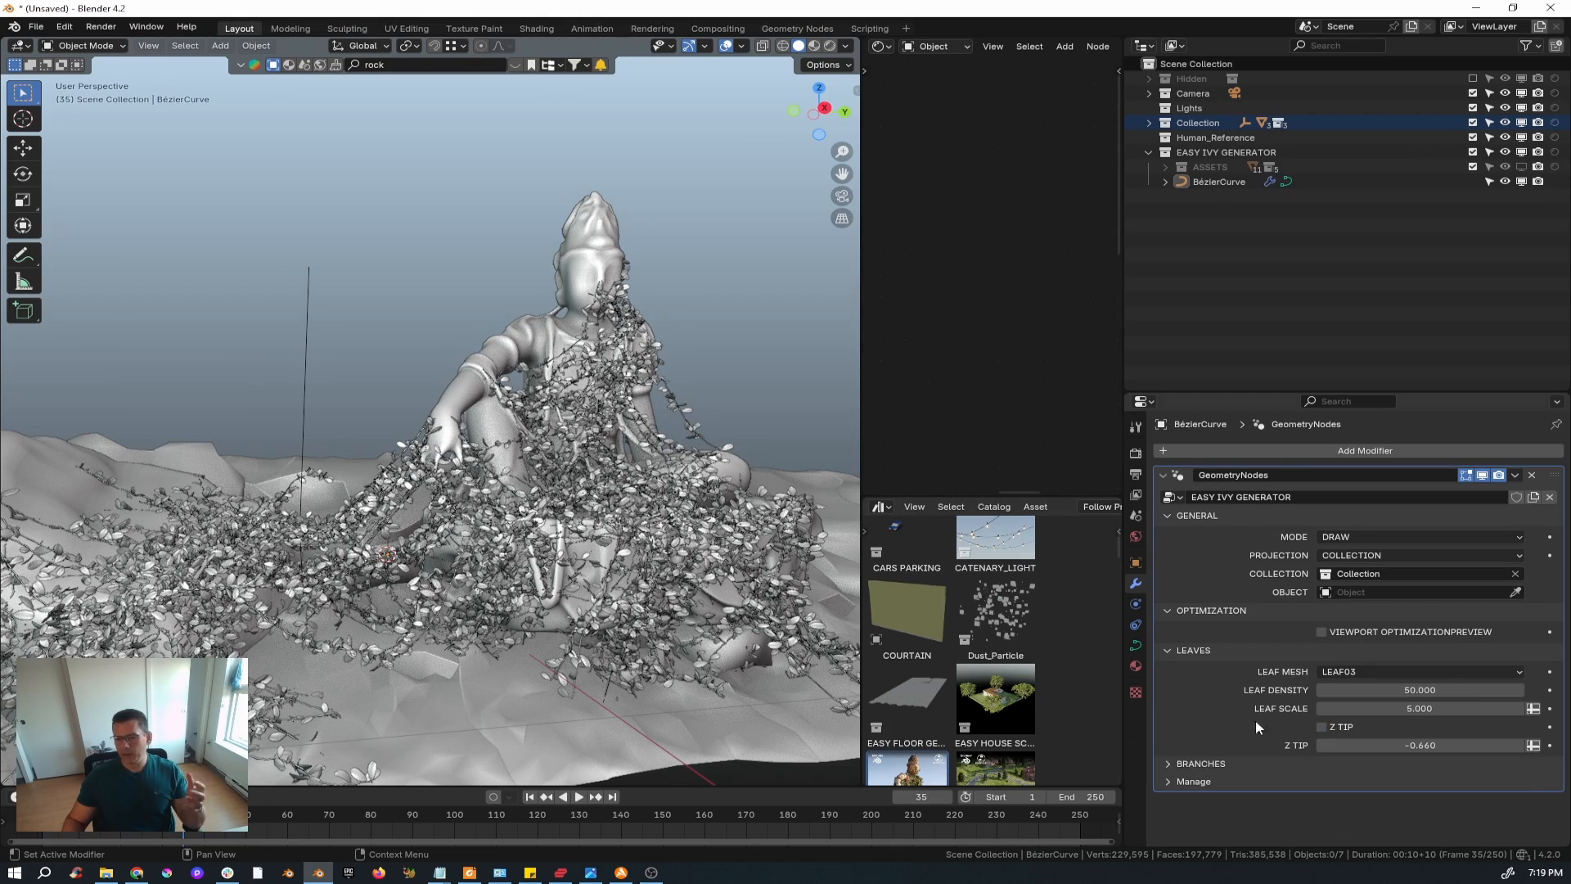
scroll(723, 435, "up", 3)
middle_click_drag(722, 435, 568, 405)
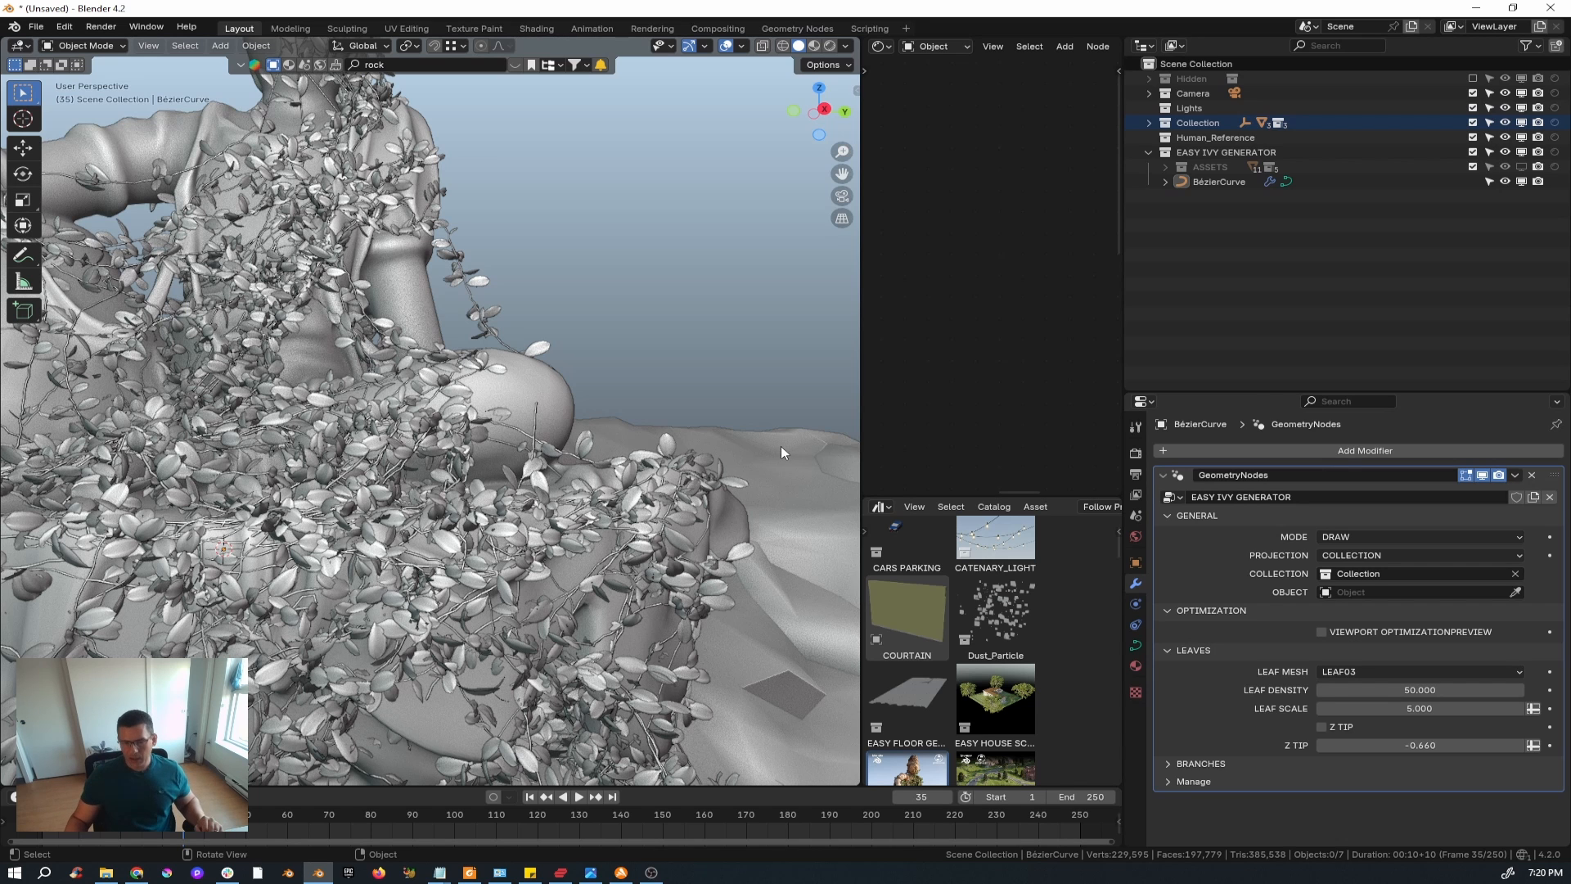
- Enable Z TIP with a value of -8.630 and check the leaves in rendered shading before returning to solid
left_click(1322, 728)
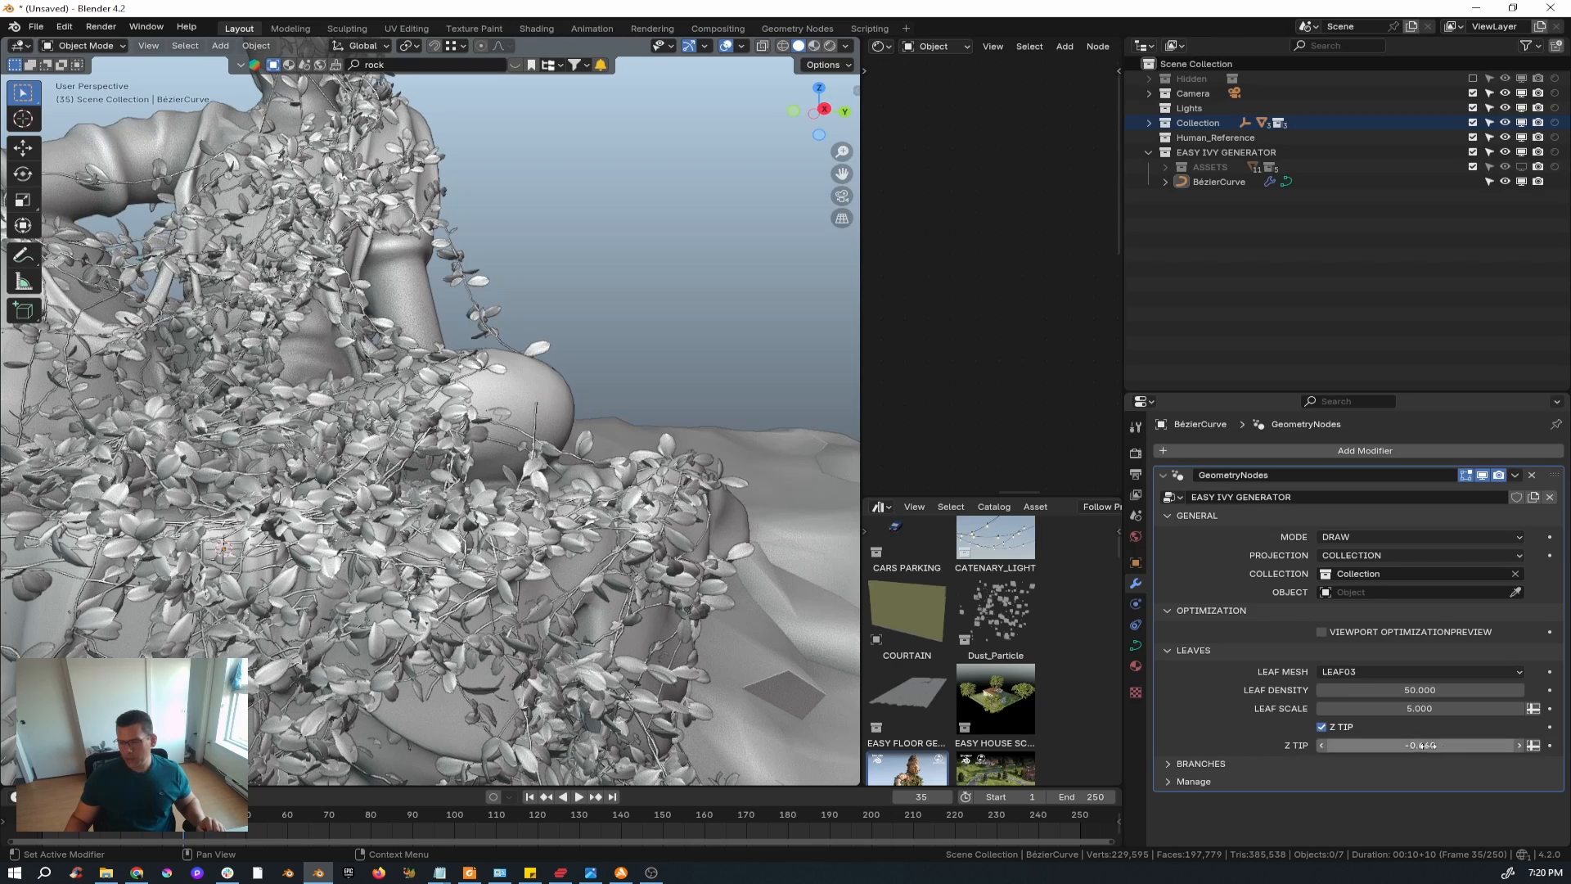
left_click_drag(1428, 746, 1342, 745)
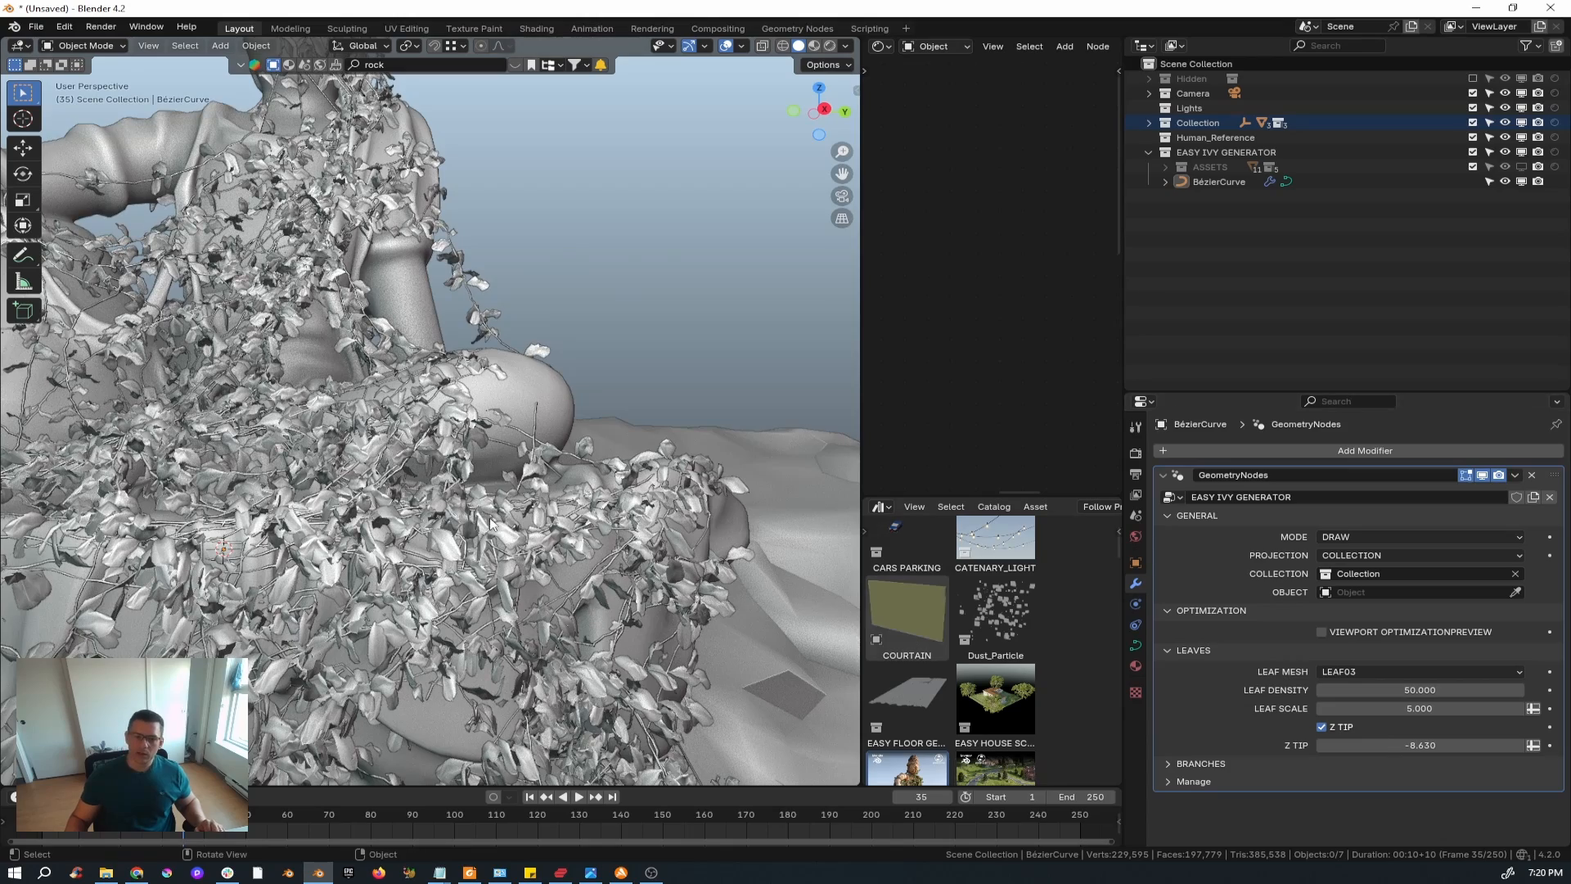
scroll(401, 483, "down", 3)
middle_click_drag(401, 483, 555, 505)
key("z")
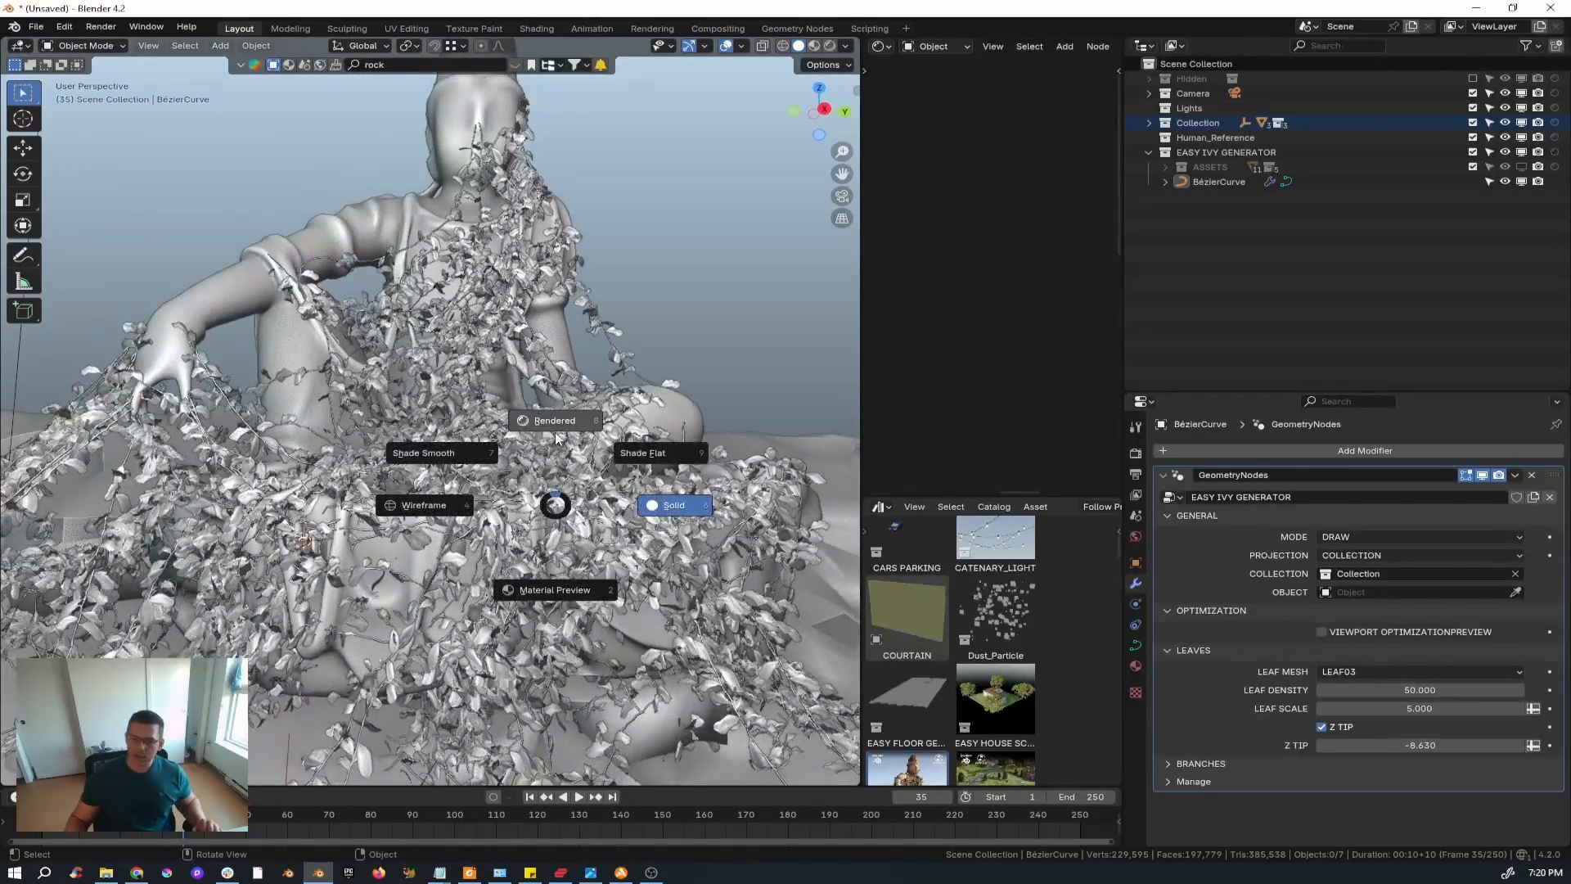
left_click(555, 436)
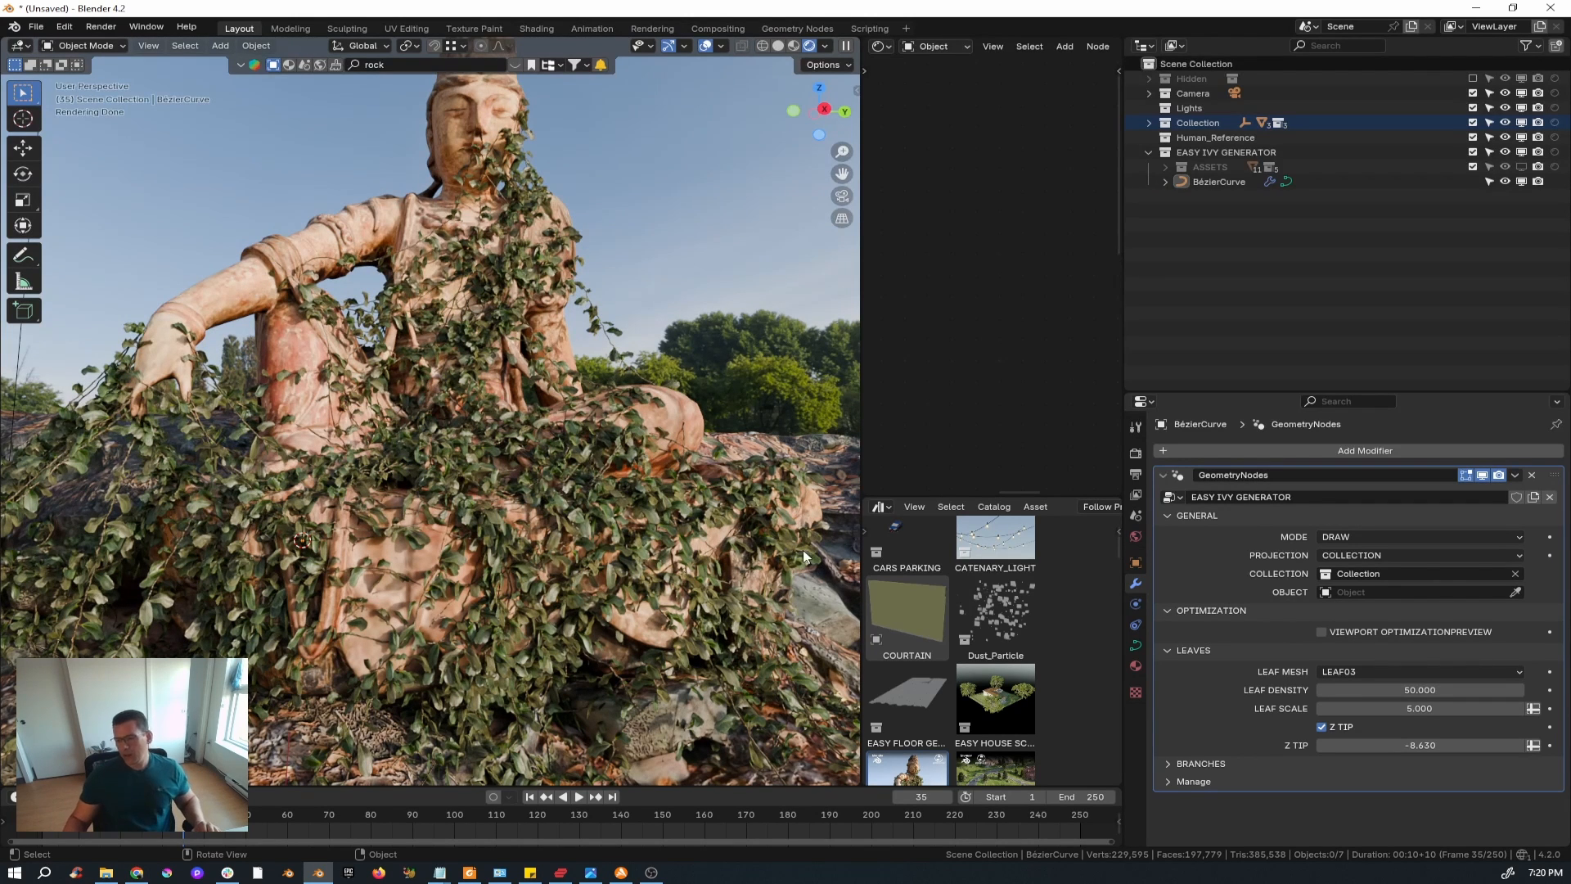
key("z")
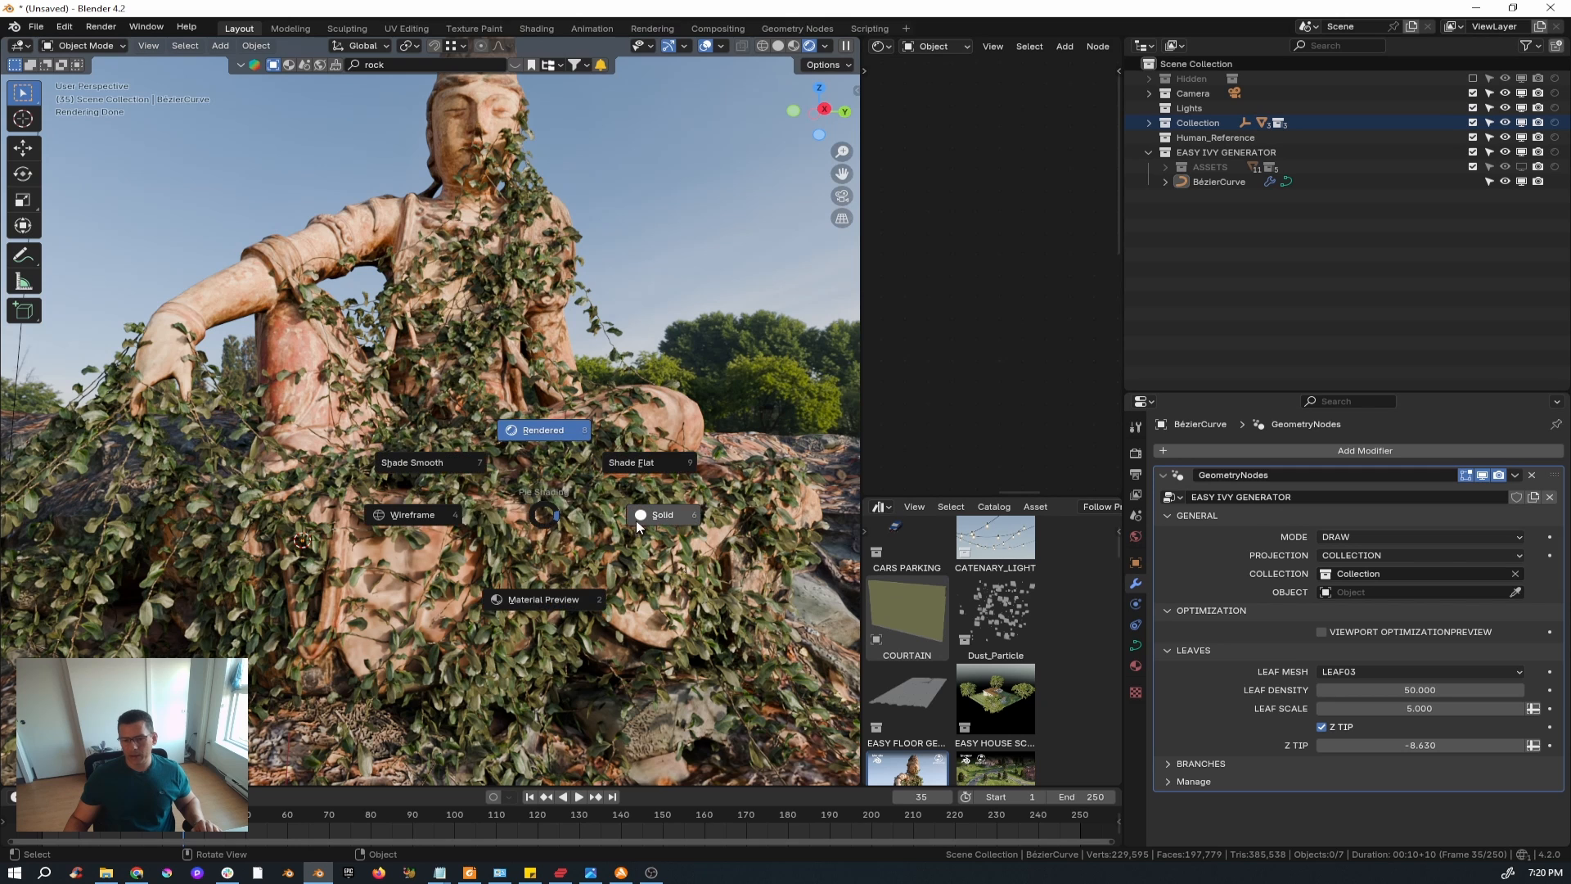
left_click(636, 520)
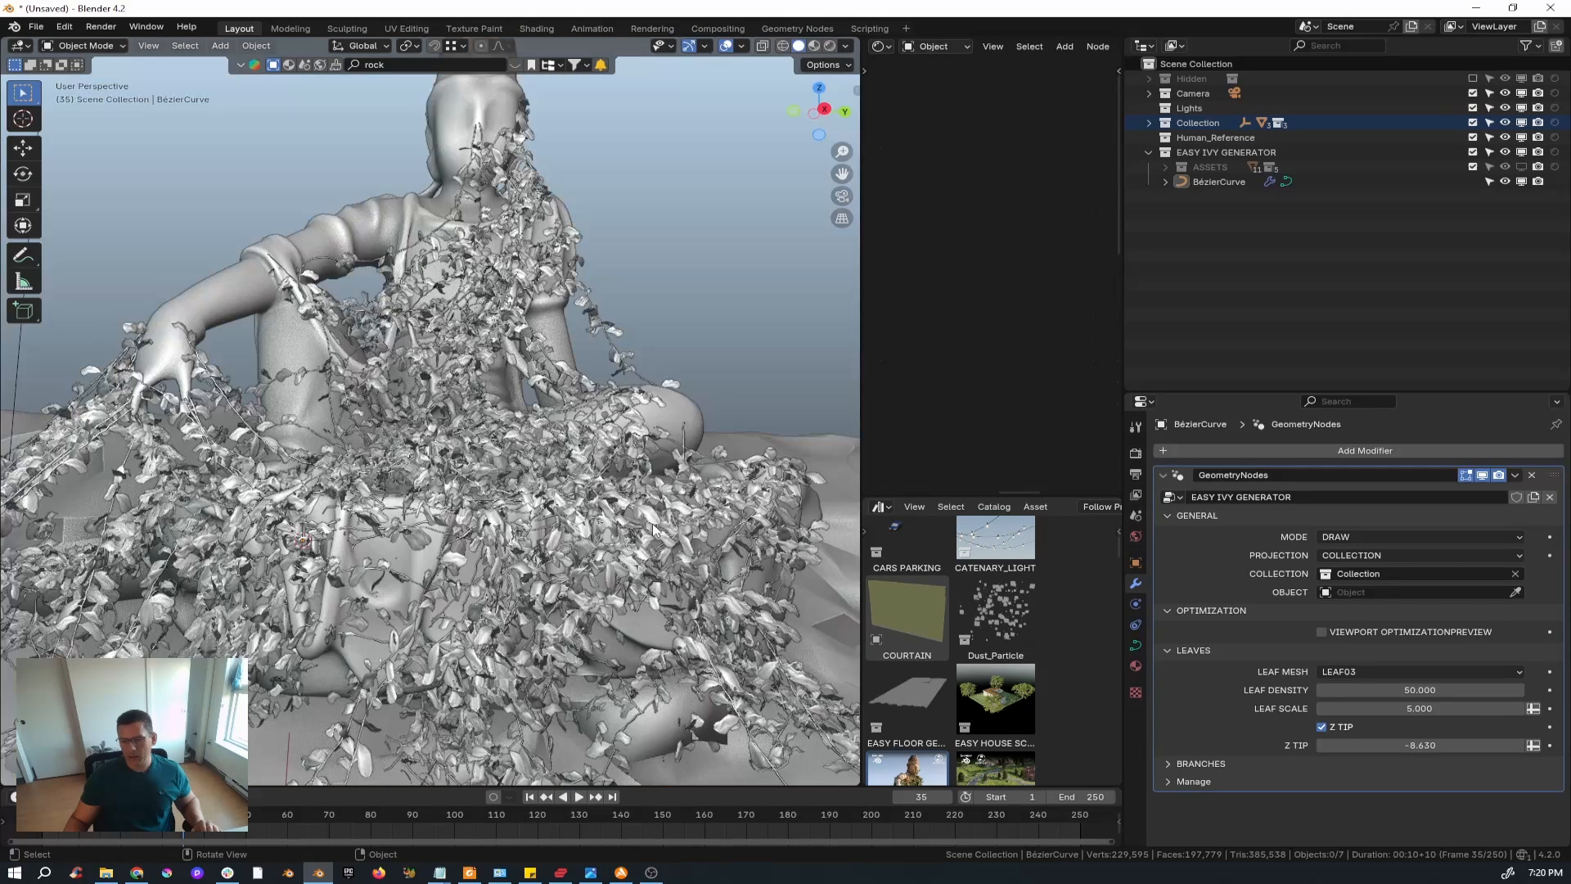
- Turn off the leaves' Z TIP option and collapse the LEAVES settings
left_click(1324, 729)
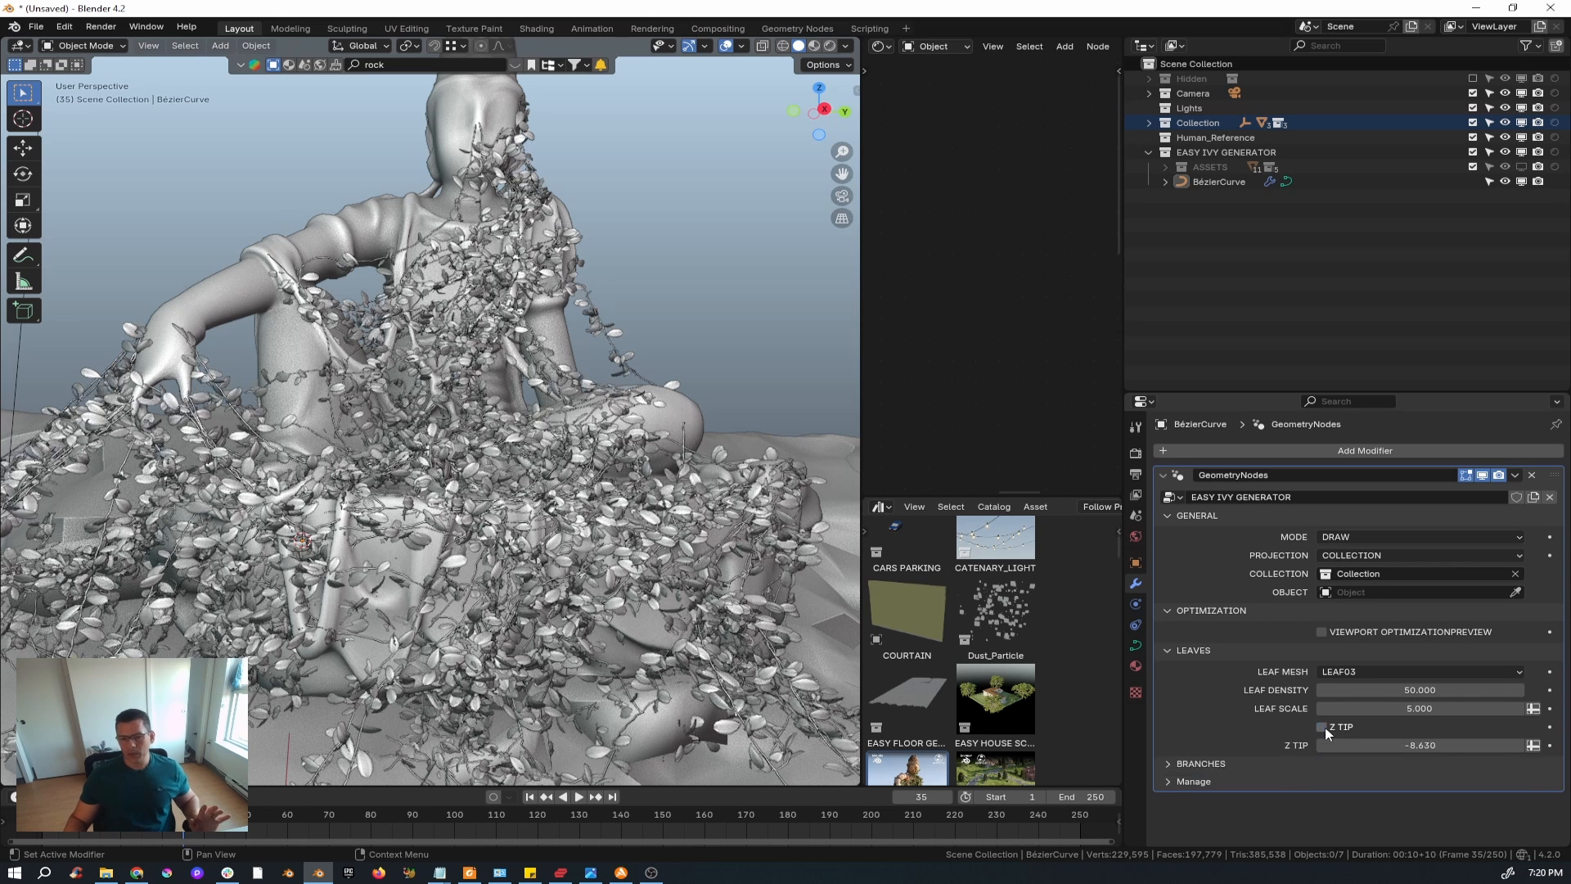
scroll(528, 507, "down", 5)
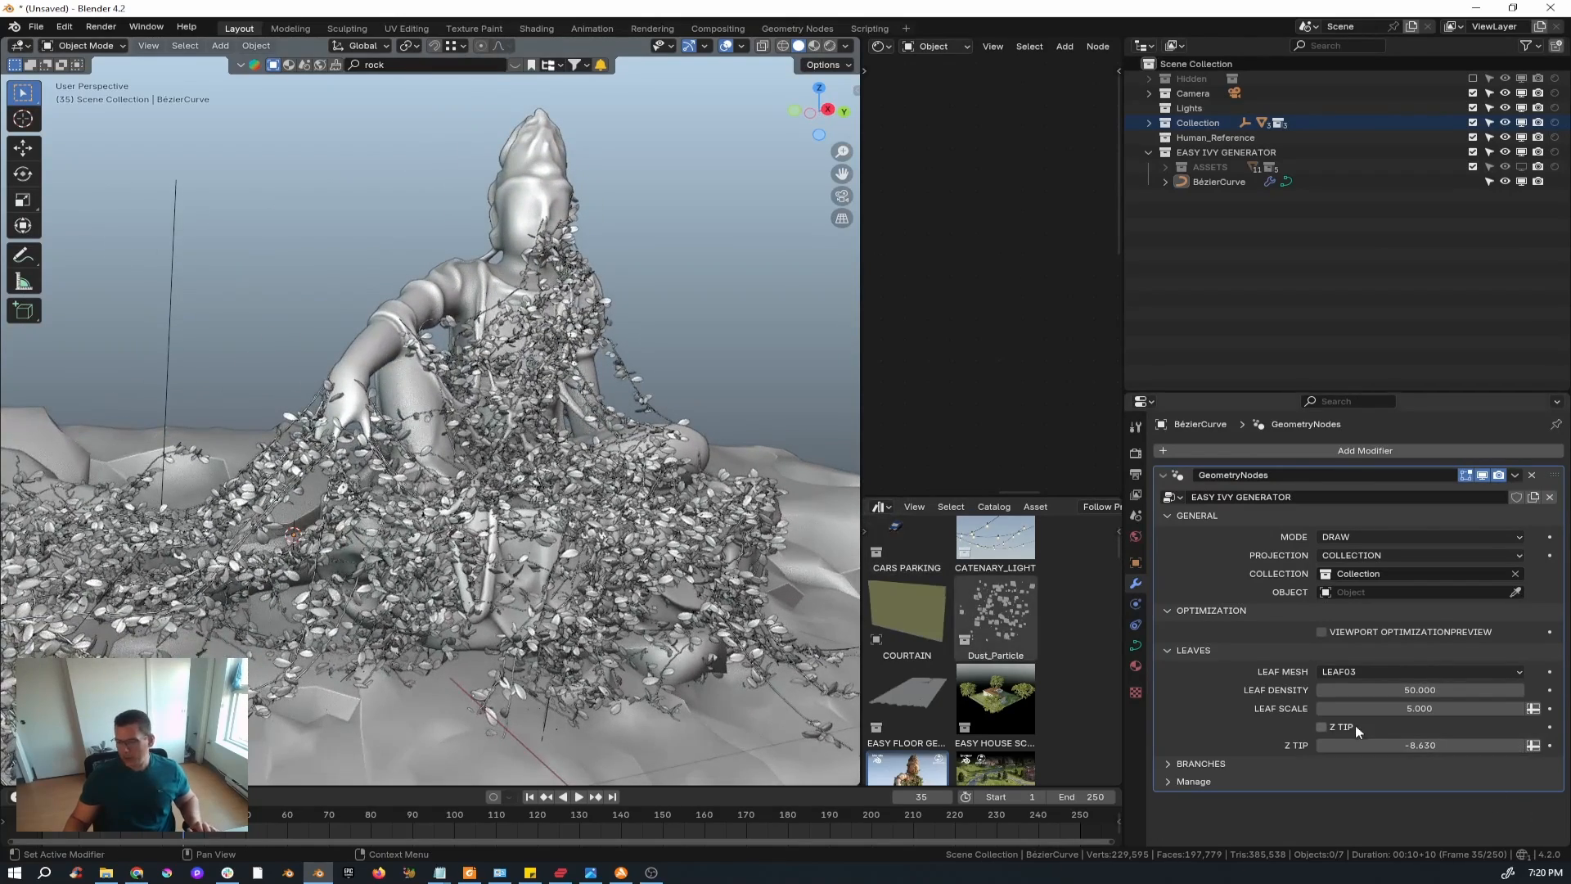
left_click(1167, 650)
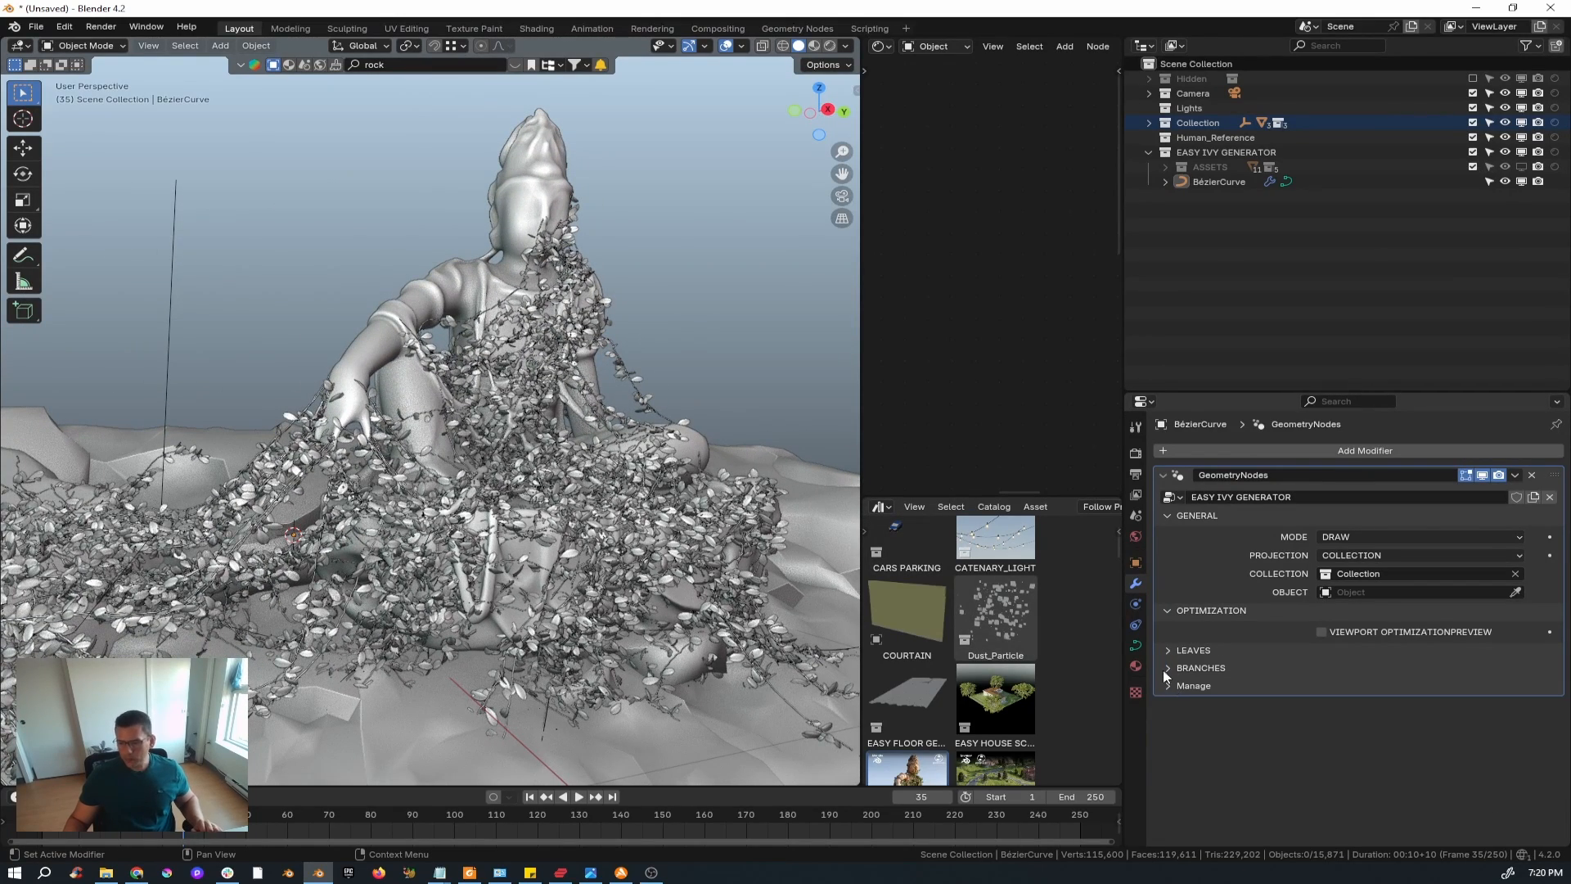
- Set the ivy's branch density to 100 and check the coverage on the statue
left_click(1170, 673)
scroll(527, 625, "up", 6)
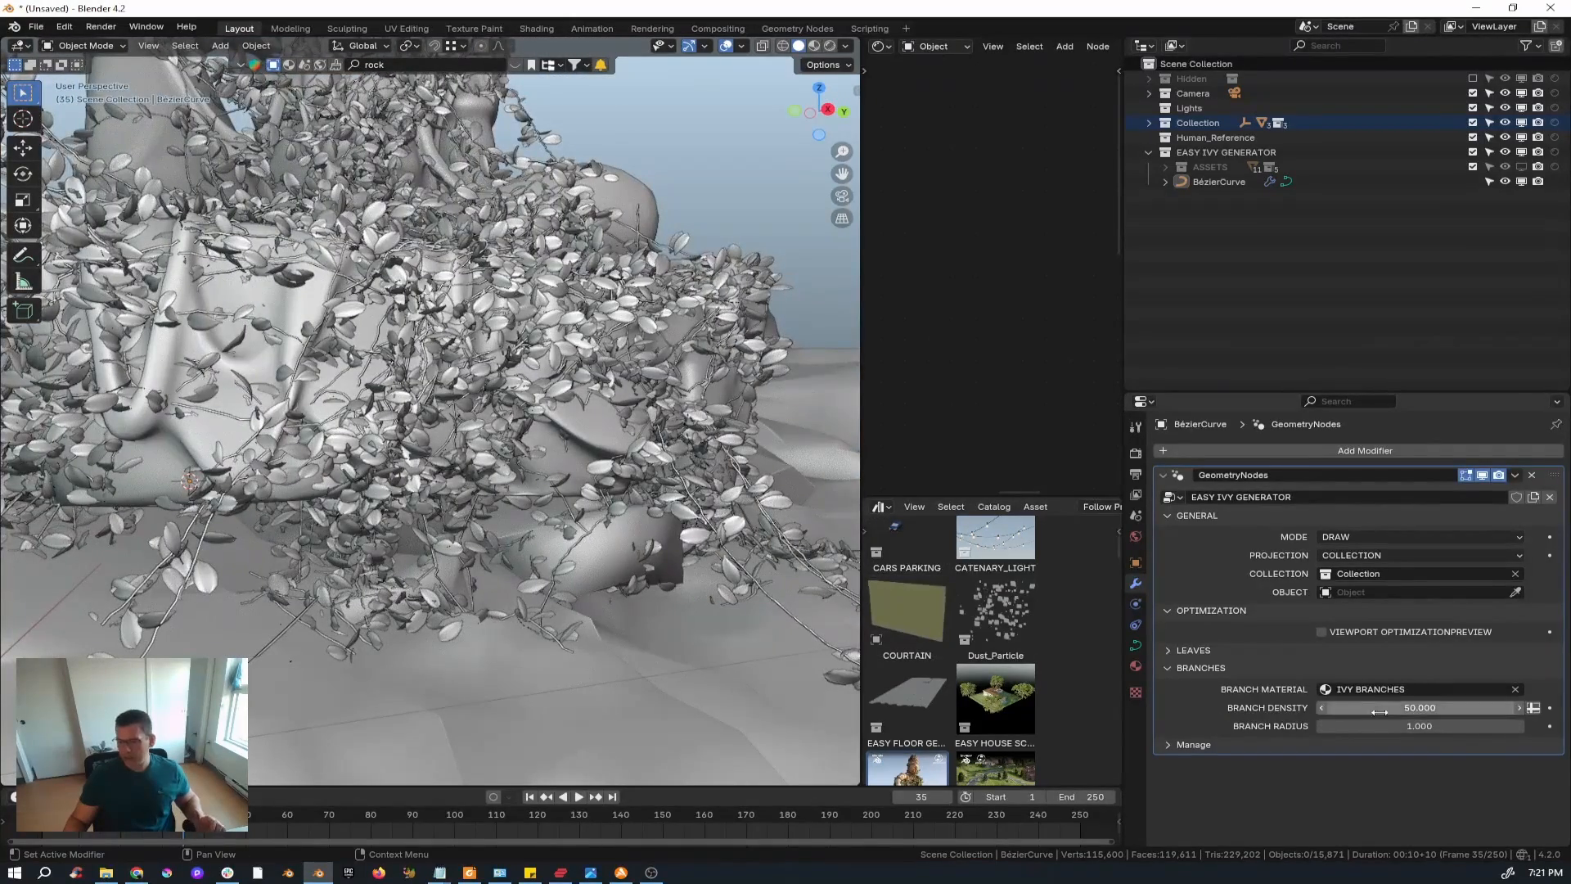
scroll(486, 479, "down", 5)
scroll(485, 474, "up", 4)
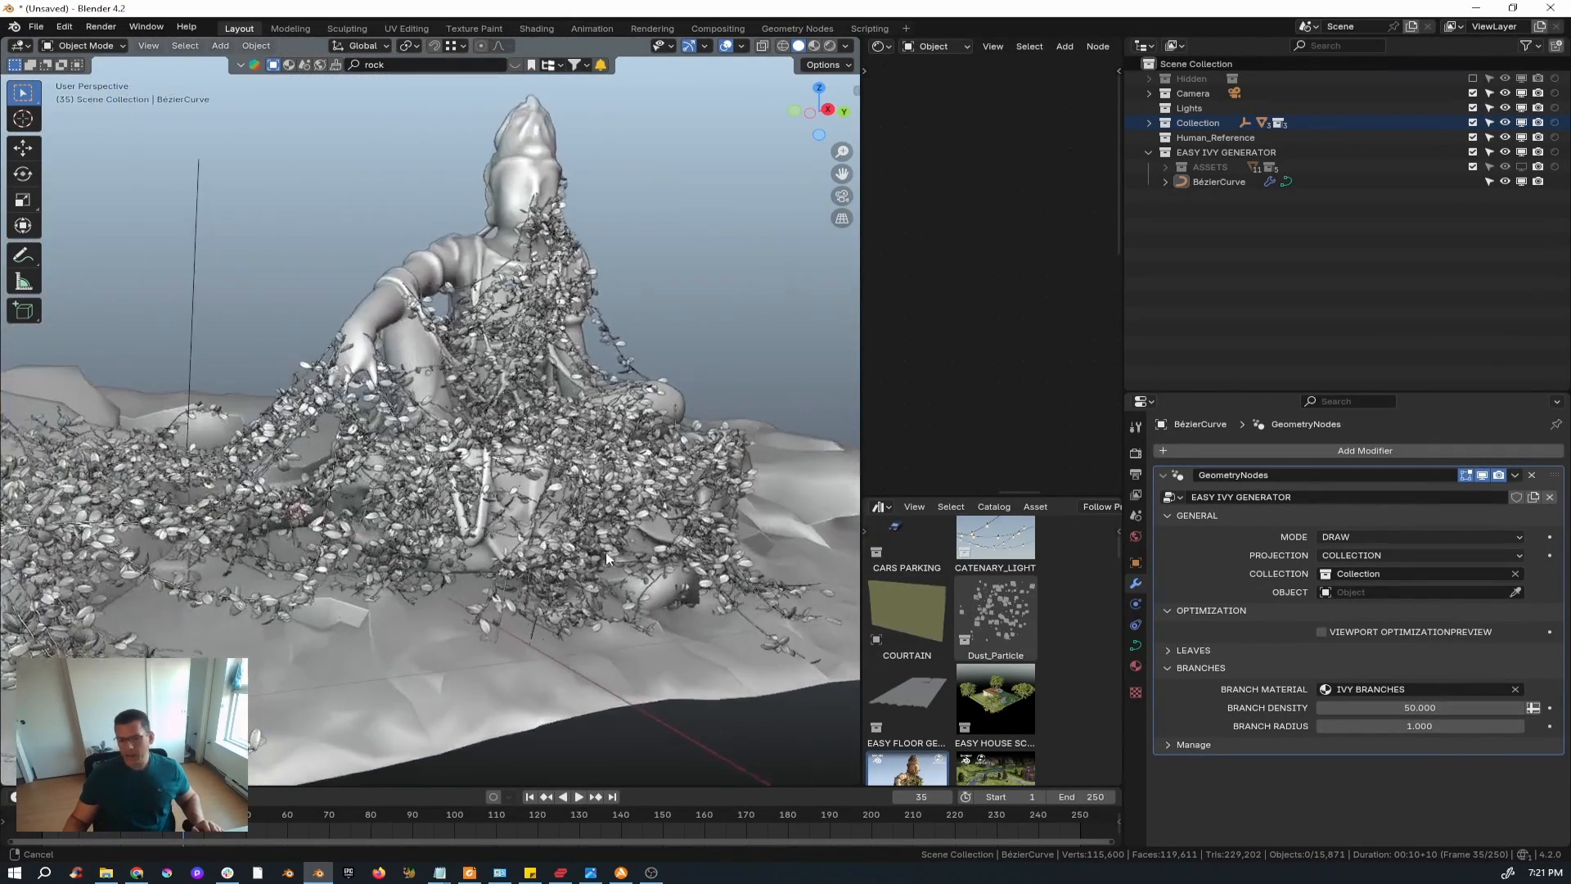
left_click(1408, 708)
type("10")
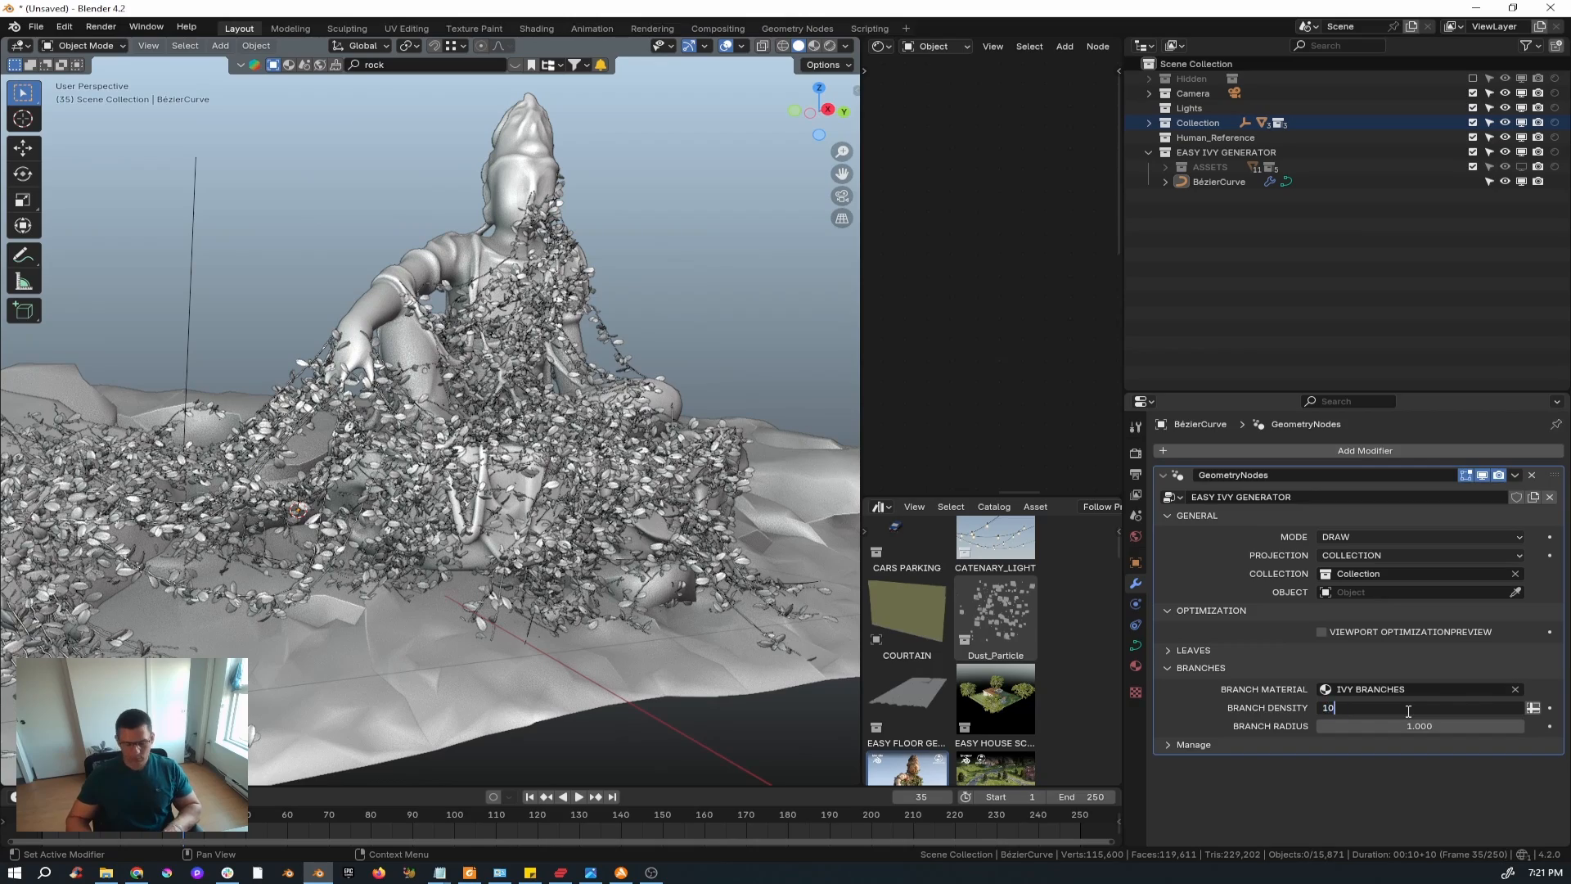
type("0")
key("Return")
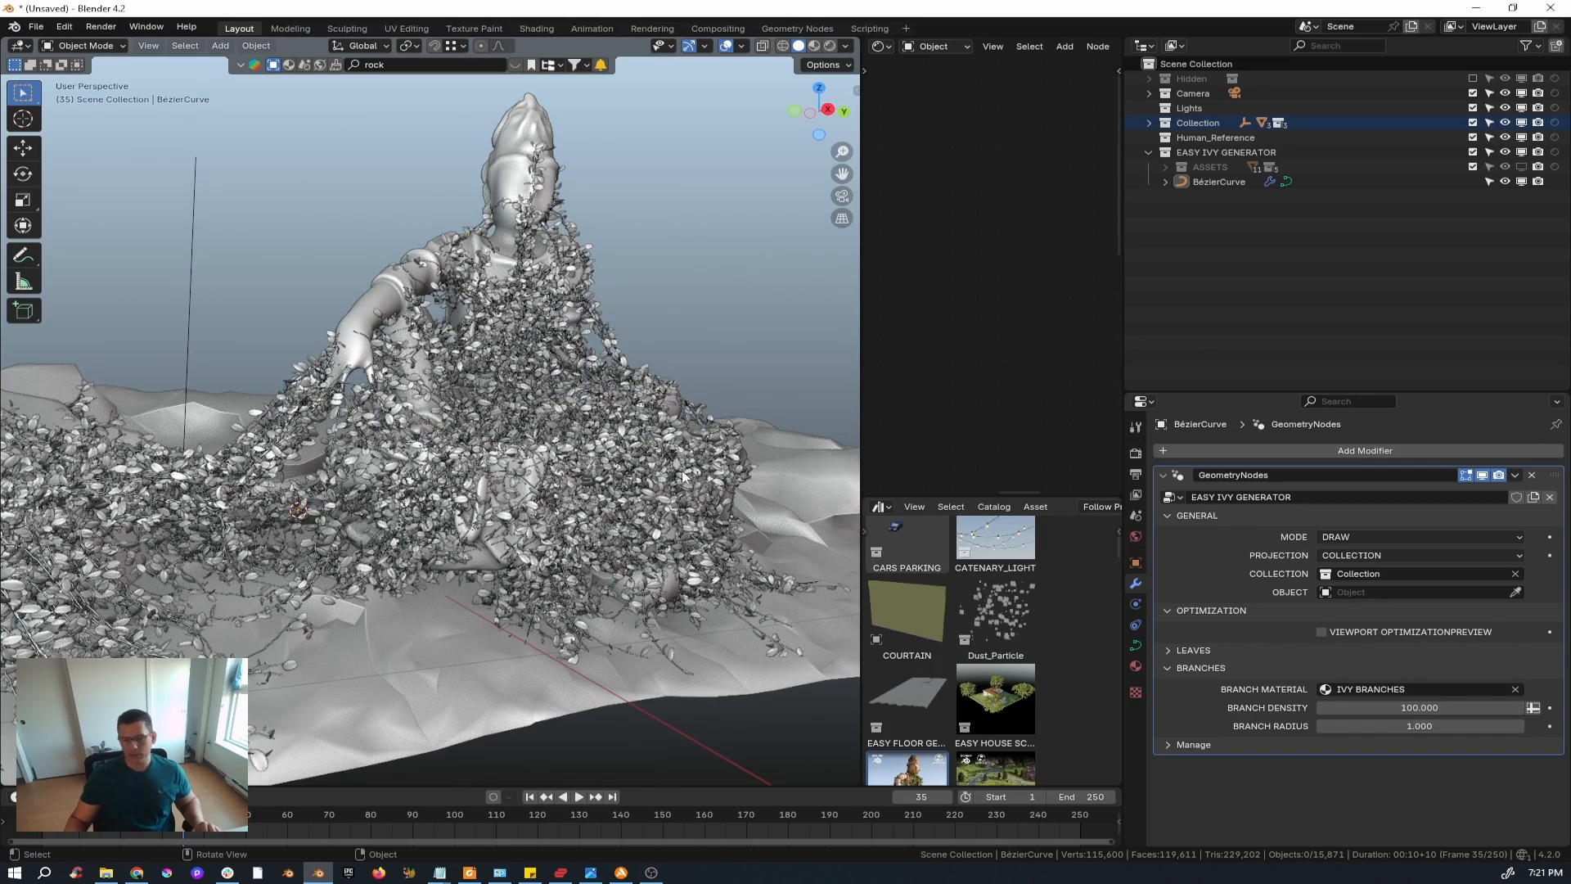
middle_click_drag(685, 479, 737, 532)
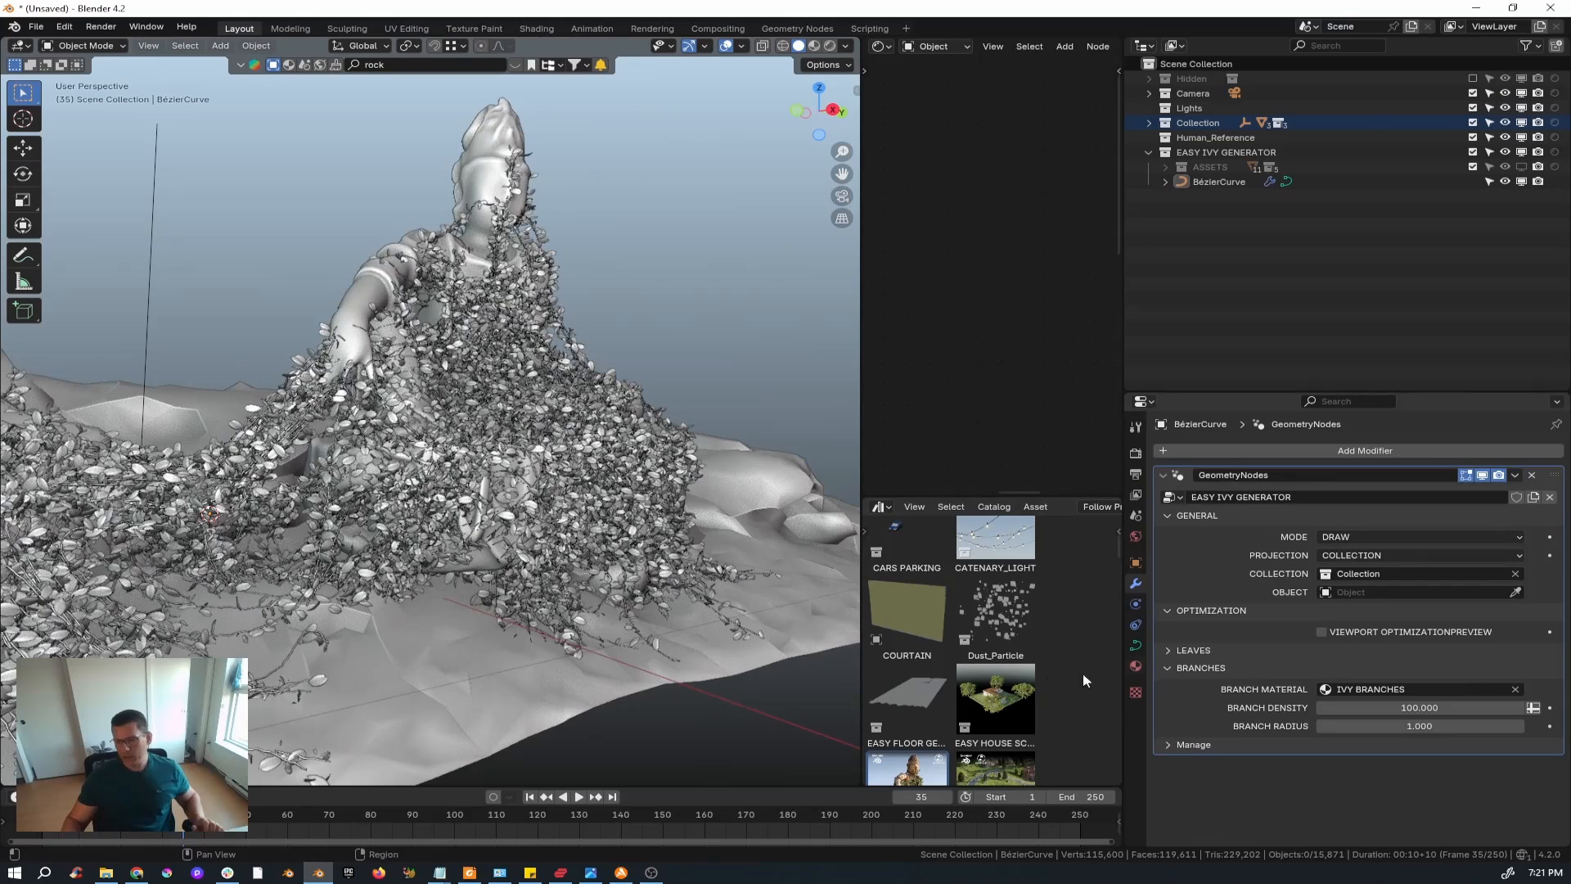
- Set the ivy's branch radius to 2 and inspect the branches beside the statue
left_click(1459, 728)
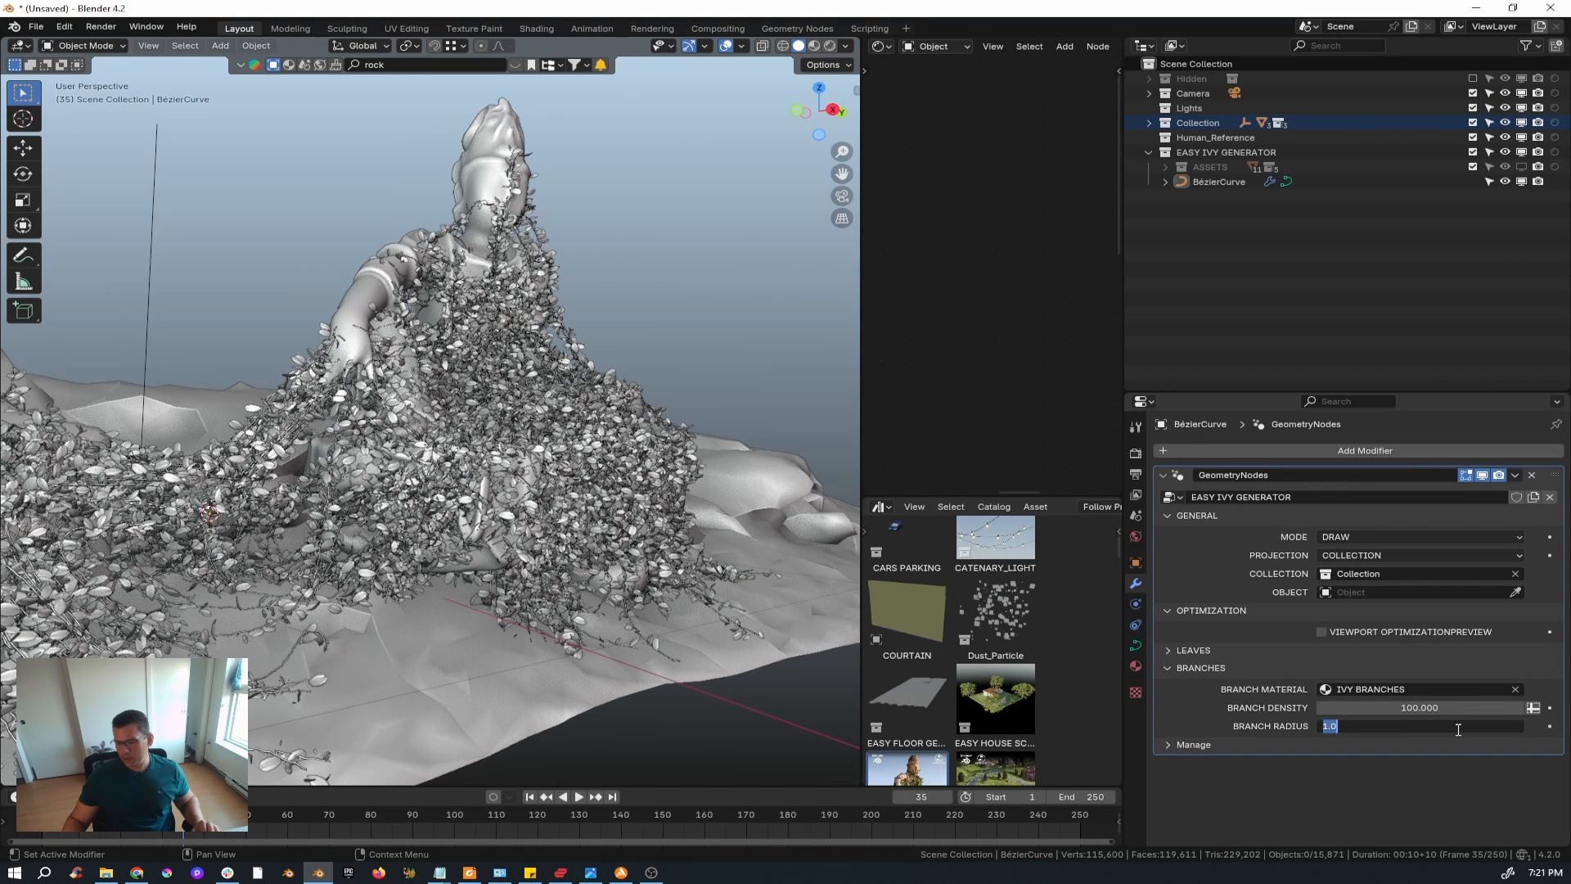
type("2")
key("Return")
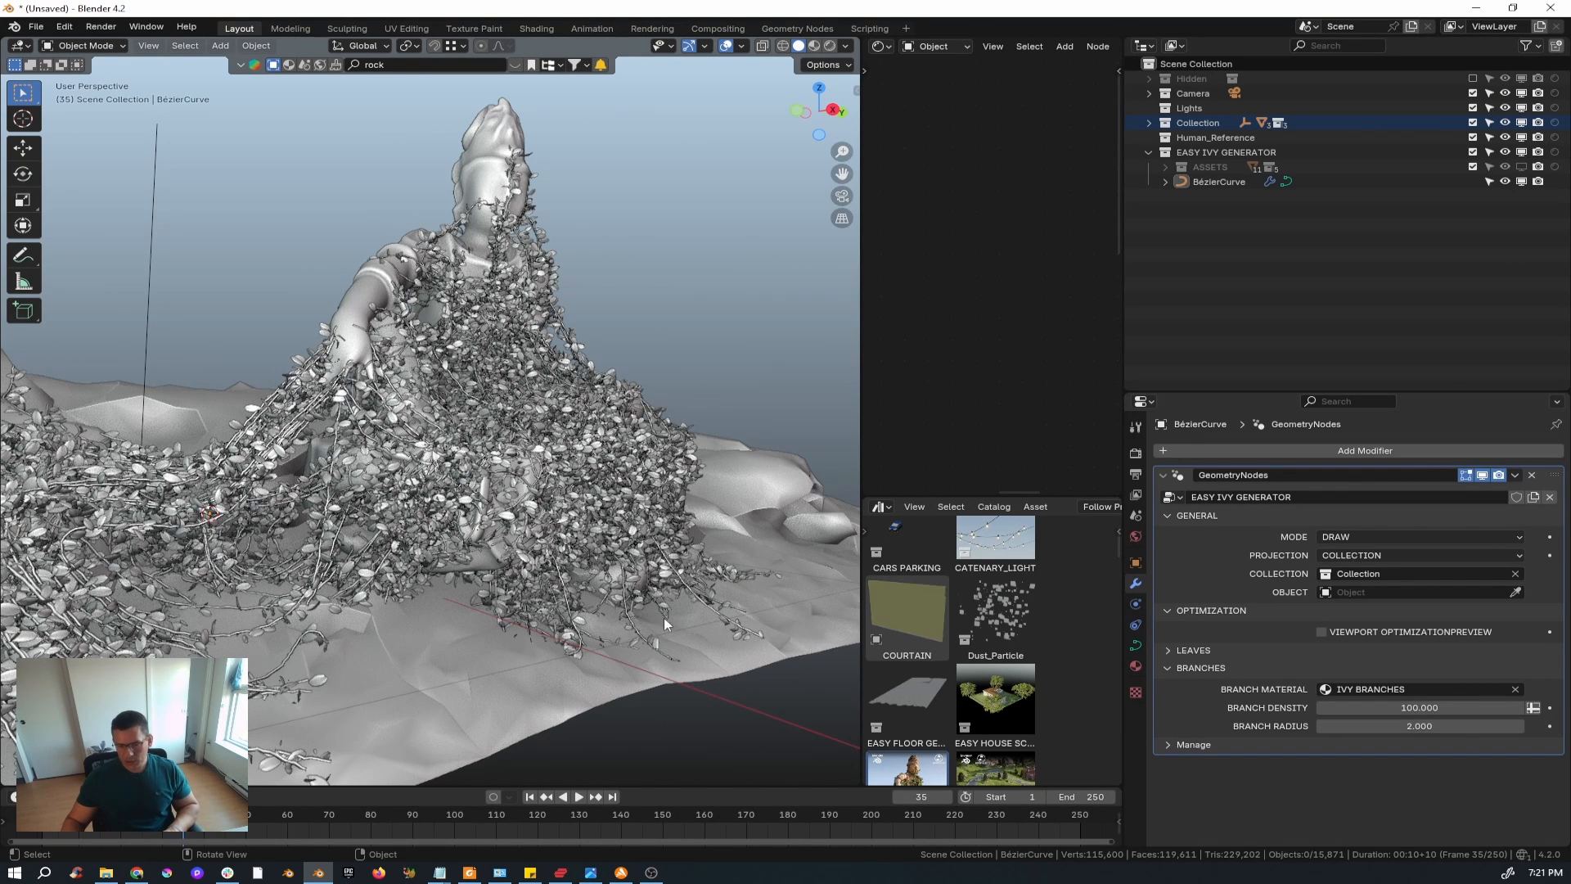
scroll(250, 691, "up", 5)
middle_click_drag(250, 692, 598, 613)
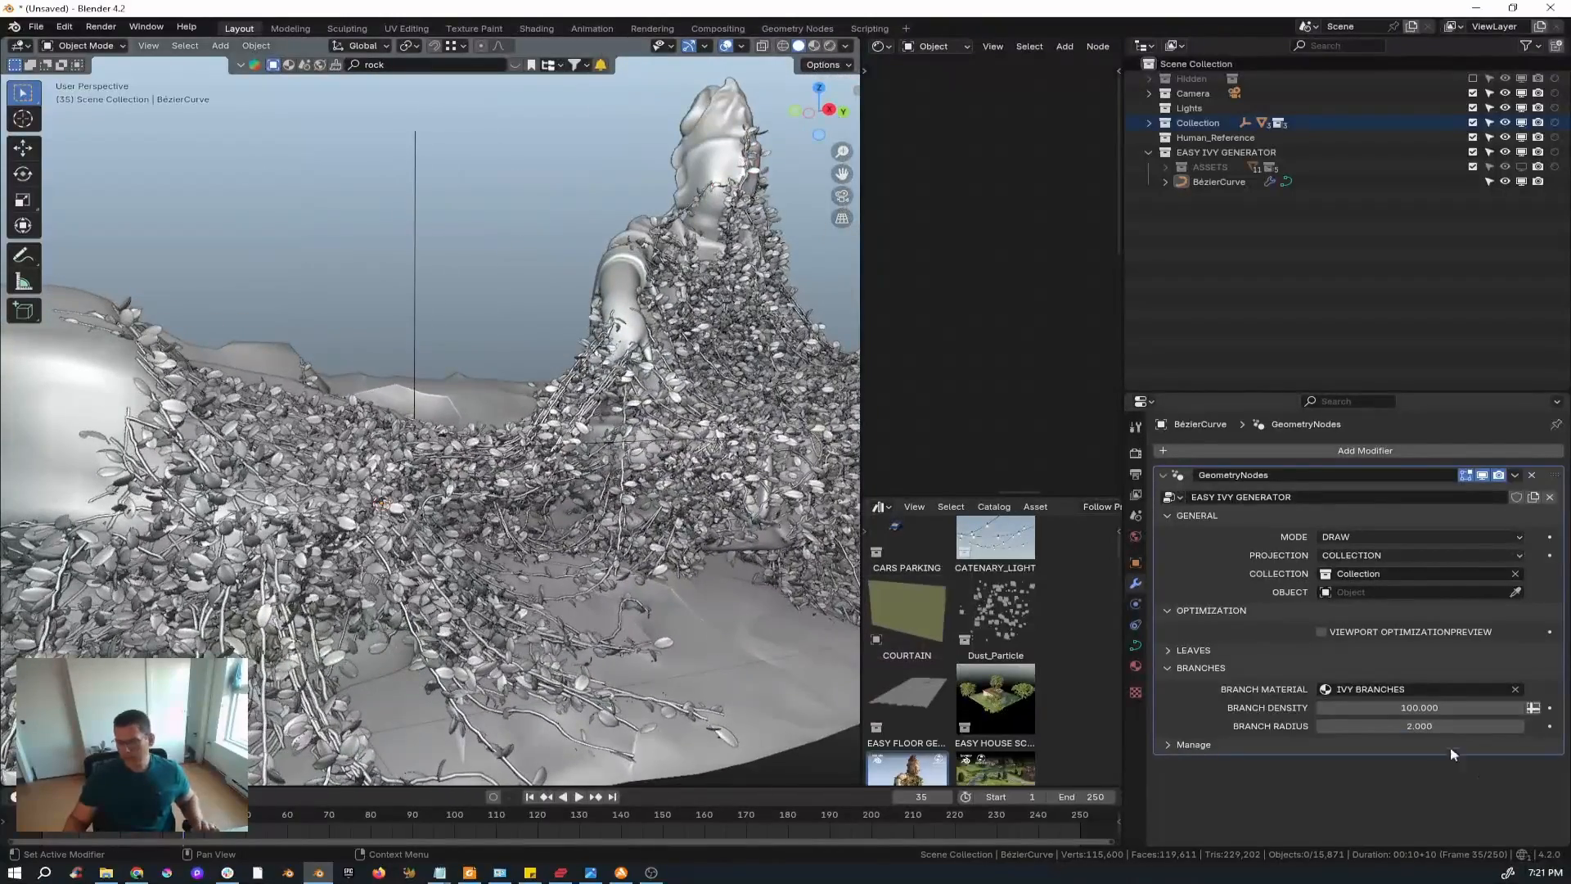
- Set the ivy's branch radius to 1 and show the whole statue in rendered shading
left_click(1423, 726)
type("1")
key("Return")
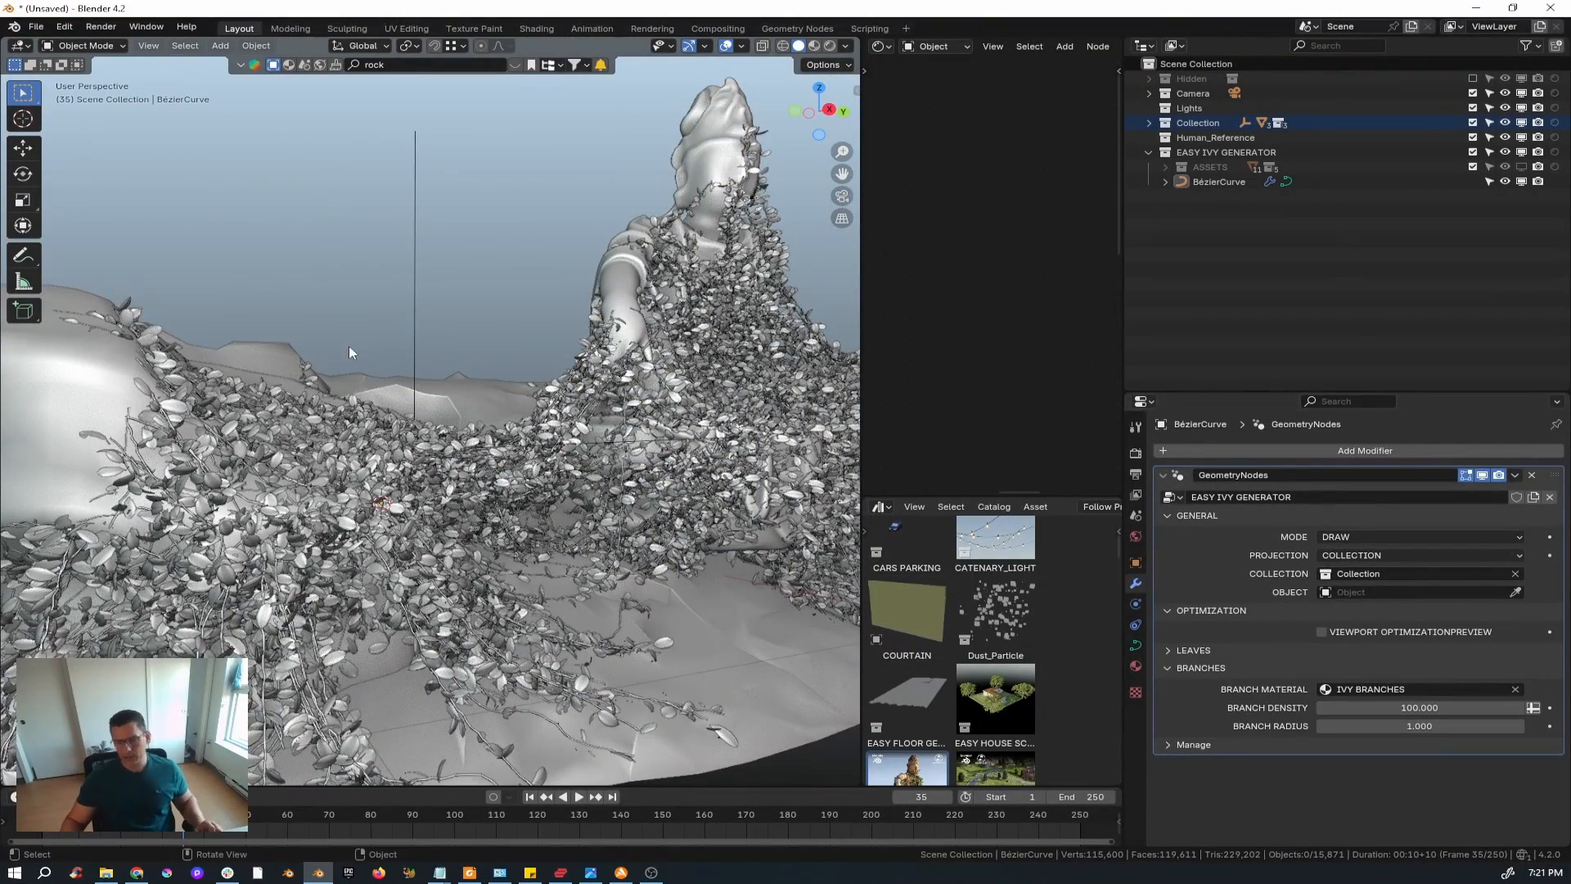
mouse_move(176, 370)
middle_mouse_down()
mouse_move(146, 375)
mouse_move(565, 415)
mouse_move(636, 454)
mouse_move(592, 458)
mouse_move(584, 482)
middle_mouse_up()
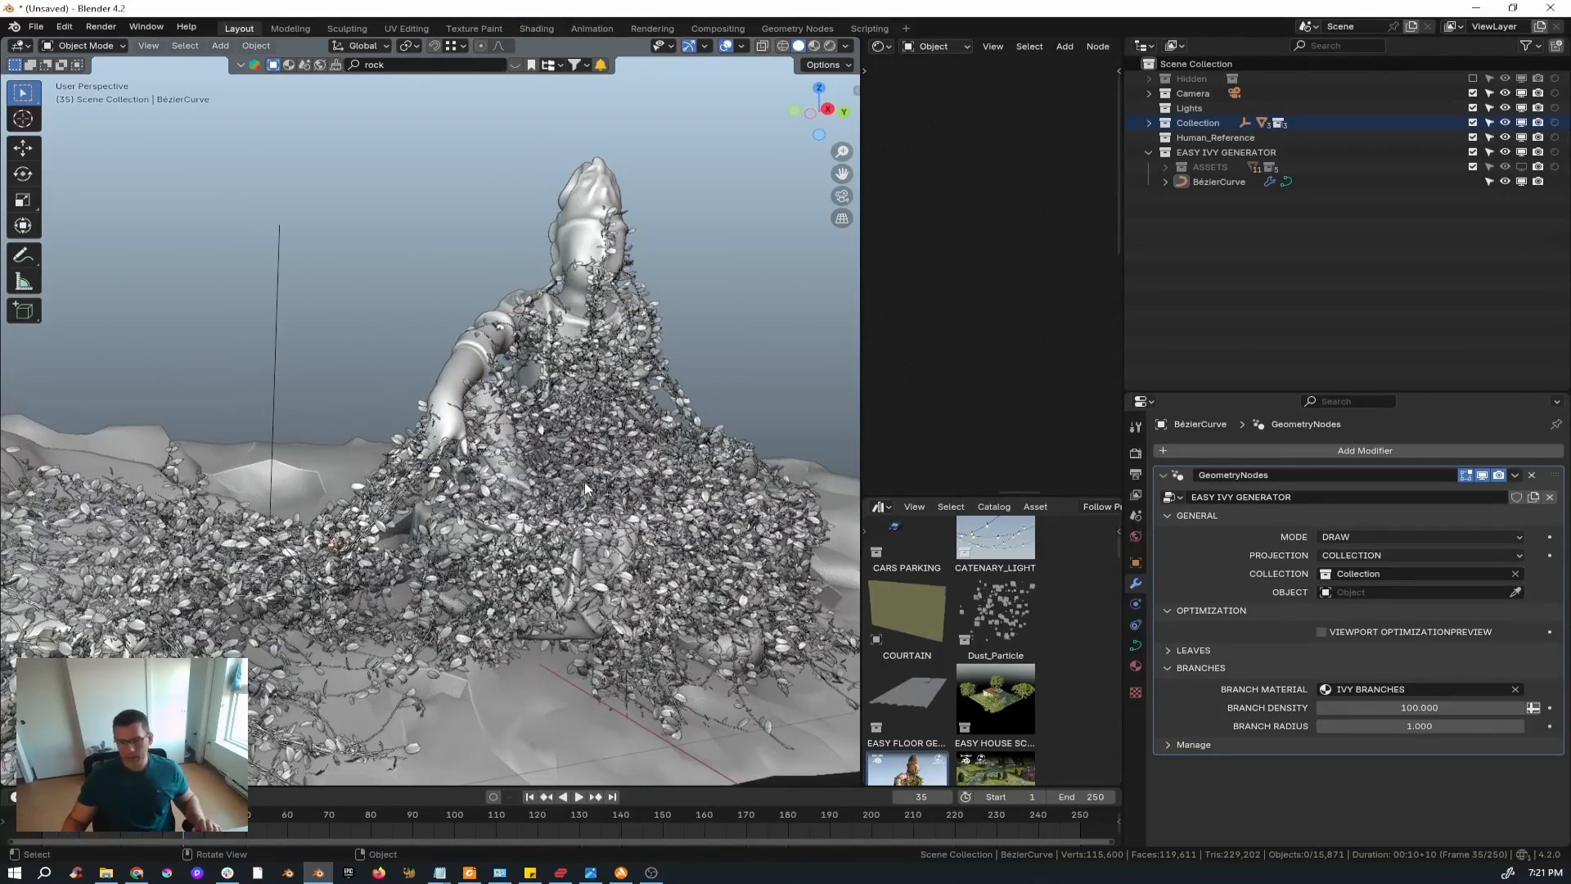
key("z")
left_click(584, 405)
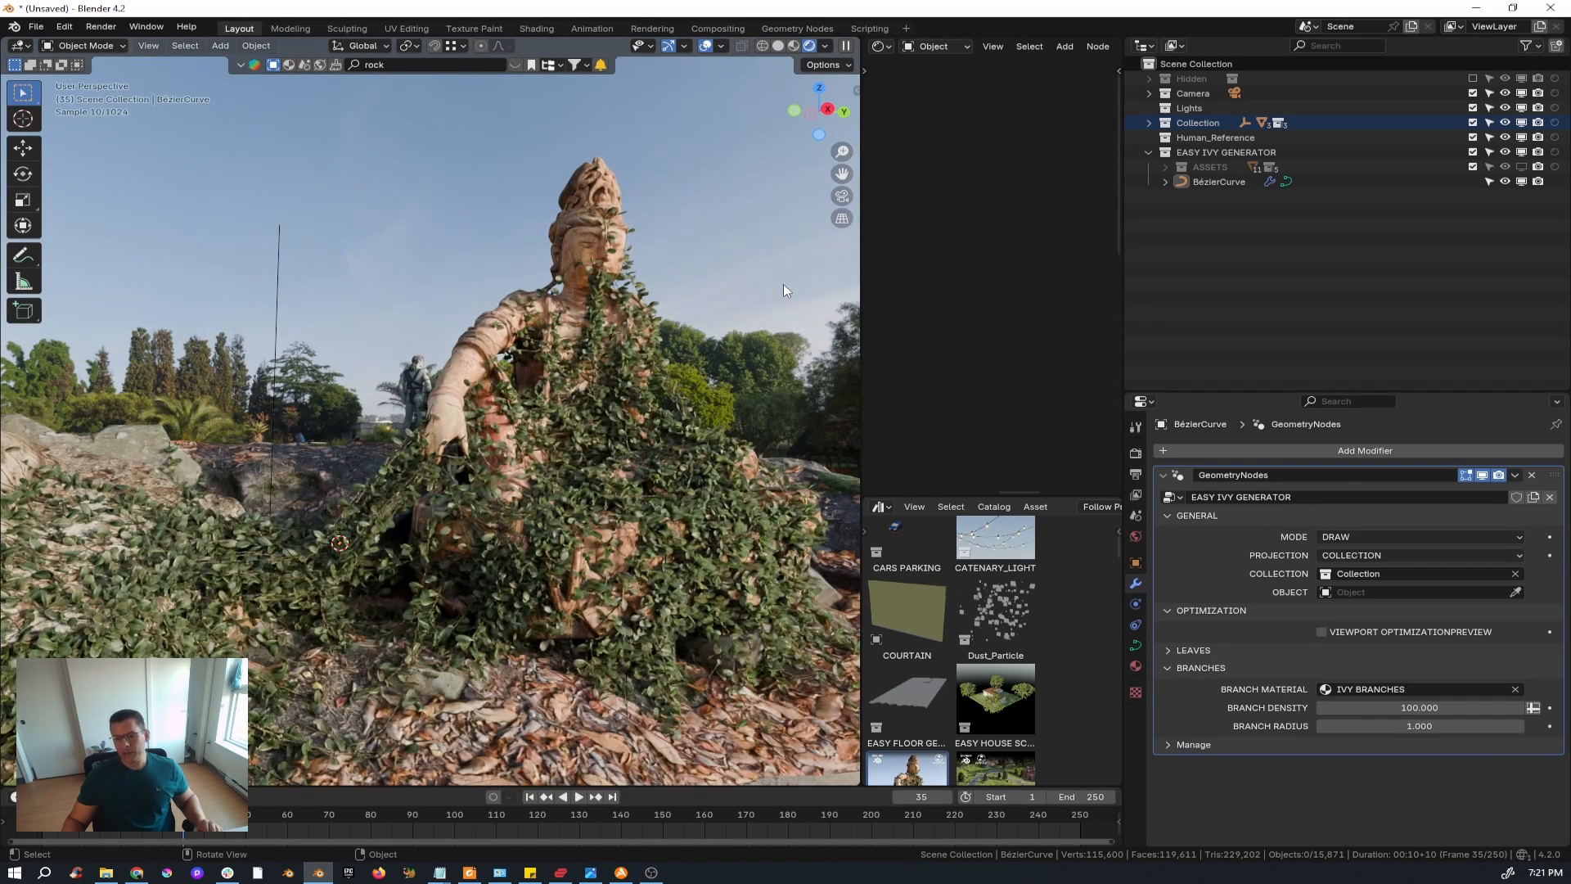
- Collapse the BRANCHES settings and try LEAF 04 as the leaf mesh, viewing the statue from different angles
left_click(1168, 668)
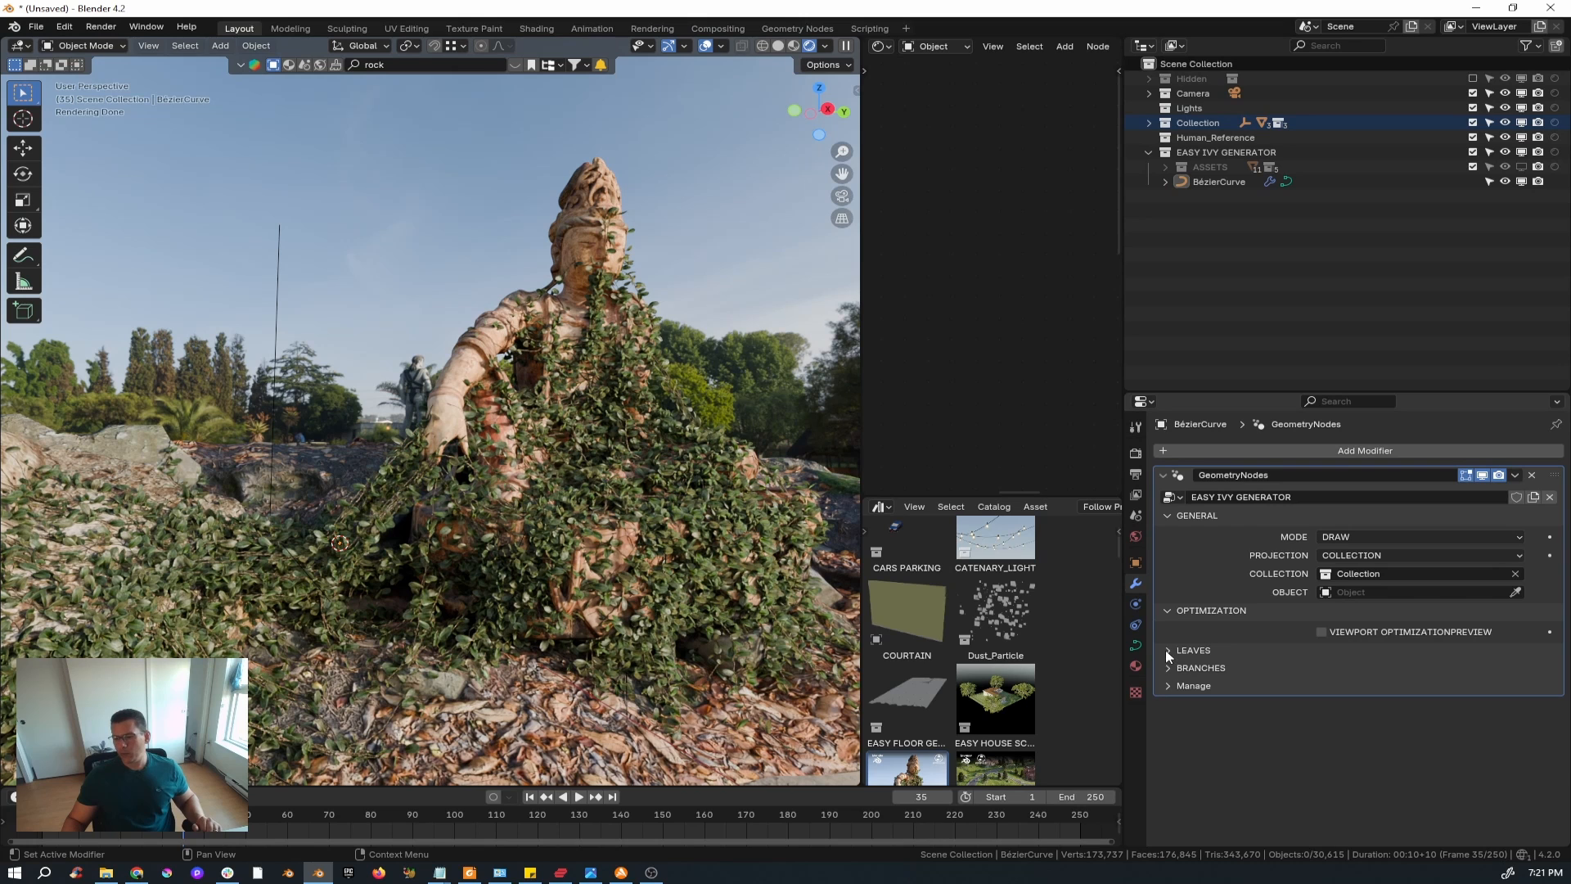
left_click(1165, 650)
left_click(1391, 675)
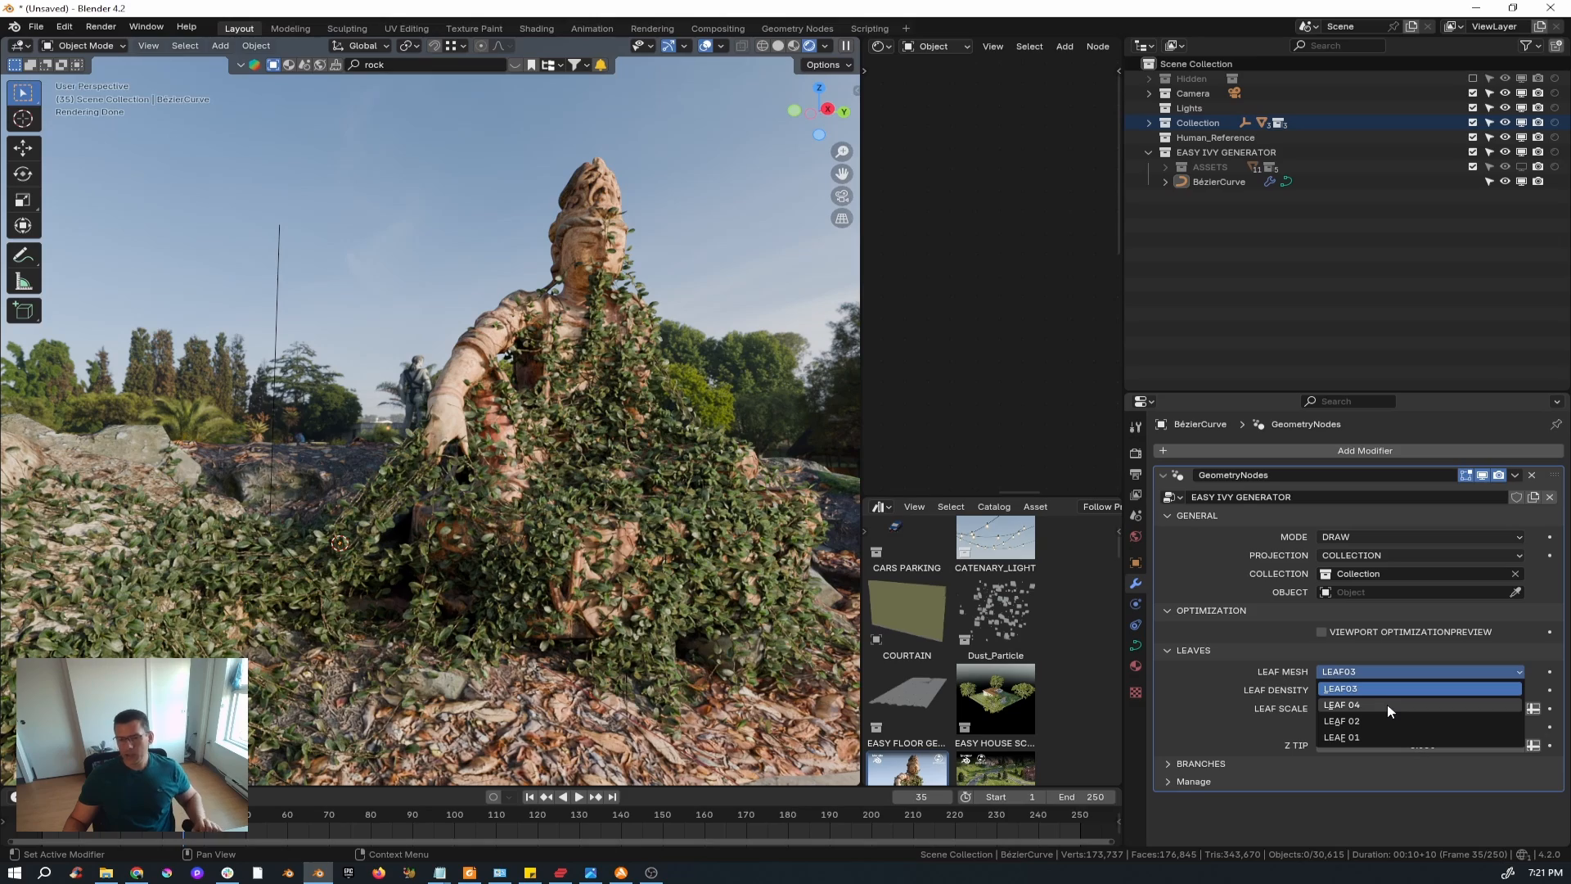
left_click(1387, 704)
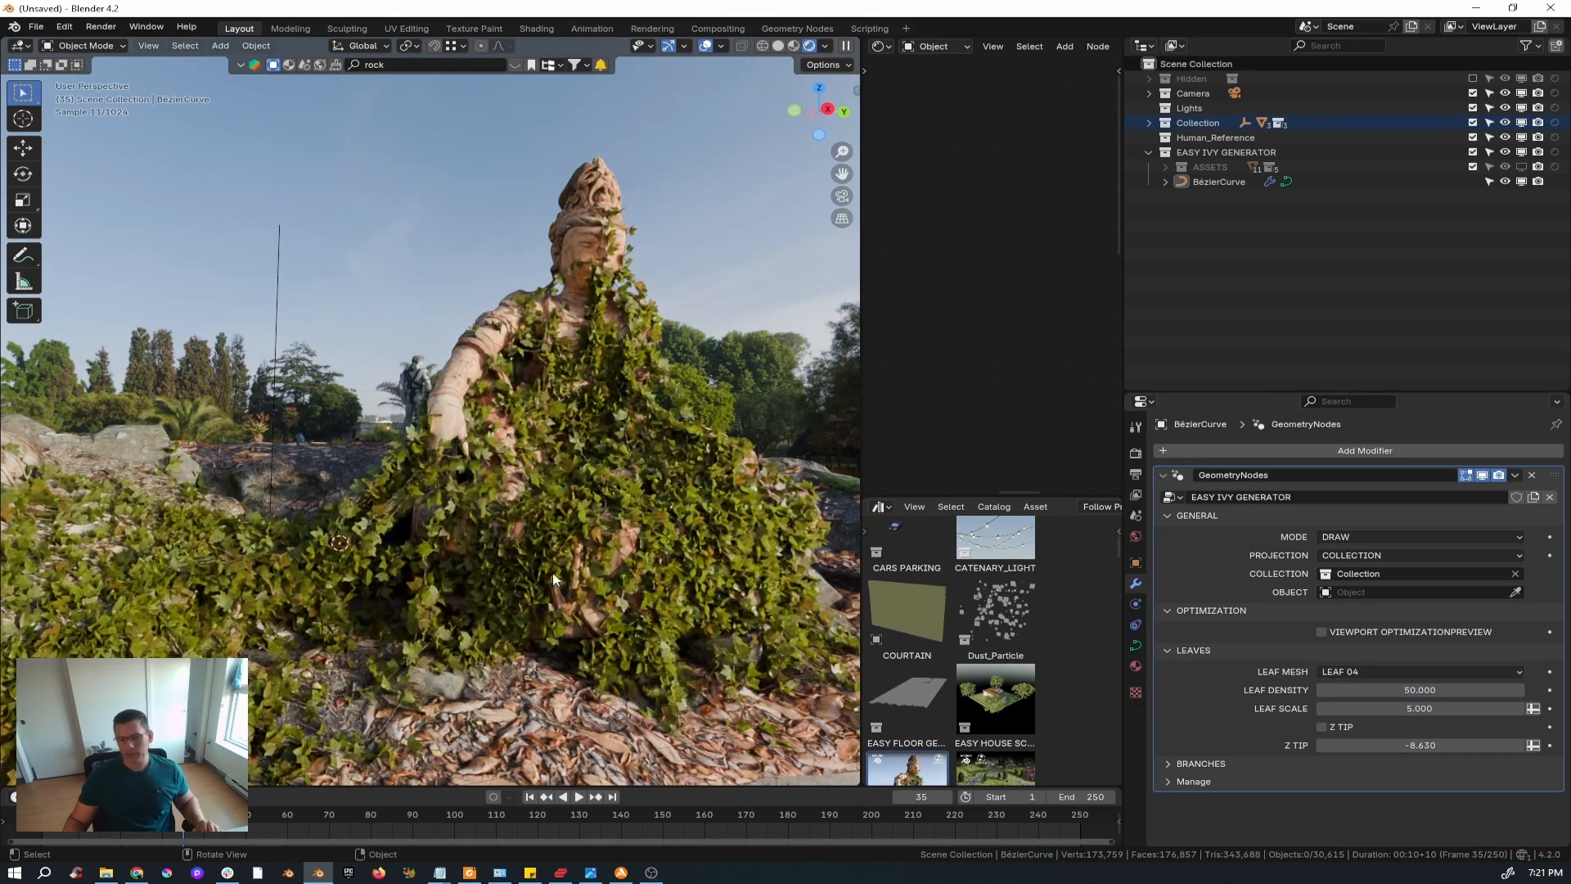
middle_click_drag(504, 536, 53, 508)
mouse_move(347, 488)
middle_mouse_down()
mouse_move(429, 481)
mouse_move(369, 498)
middle_mouse_up()
- Try LEAF 02 as the ivy's leaf mesh and view the statue from another angle
left_click(1415, 674)
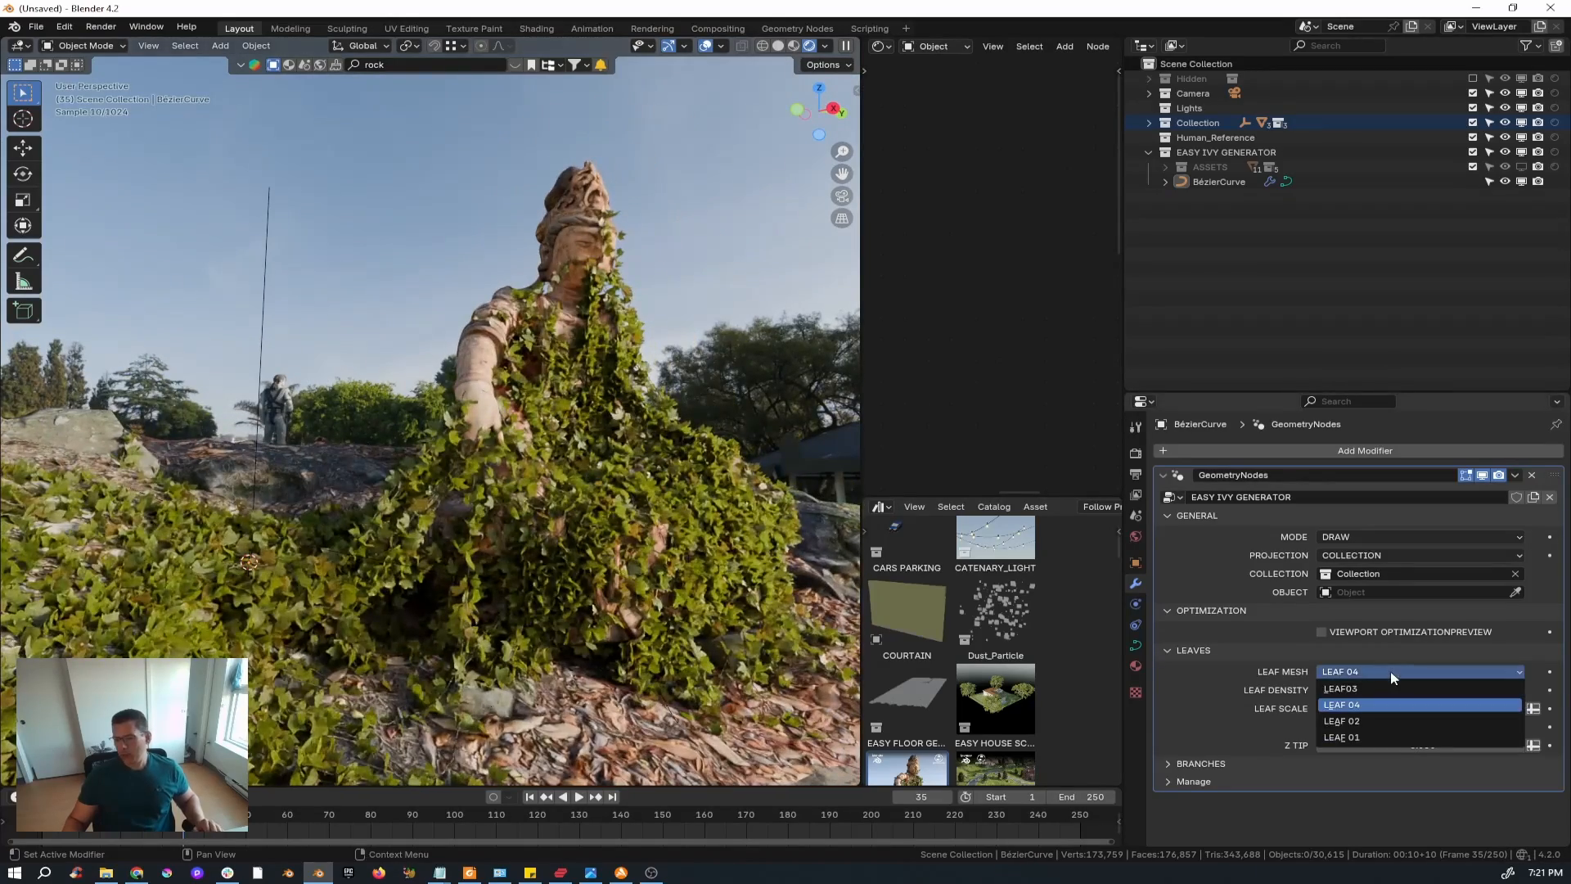
left_click(1377, 722)
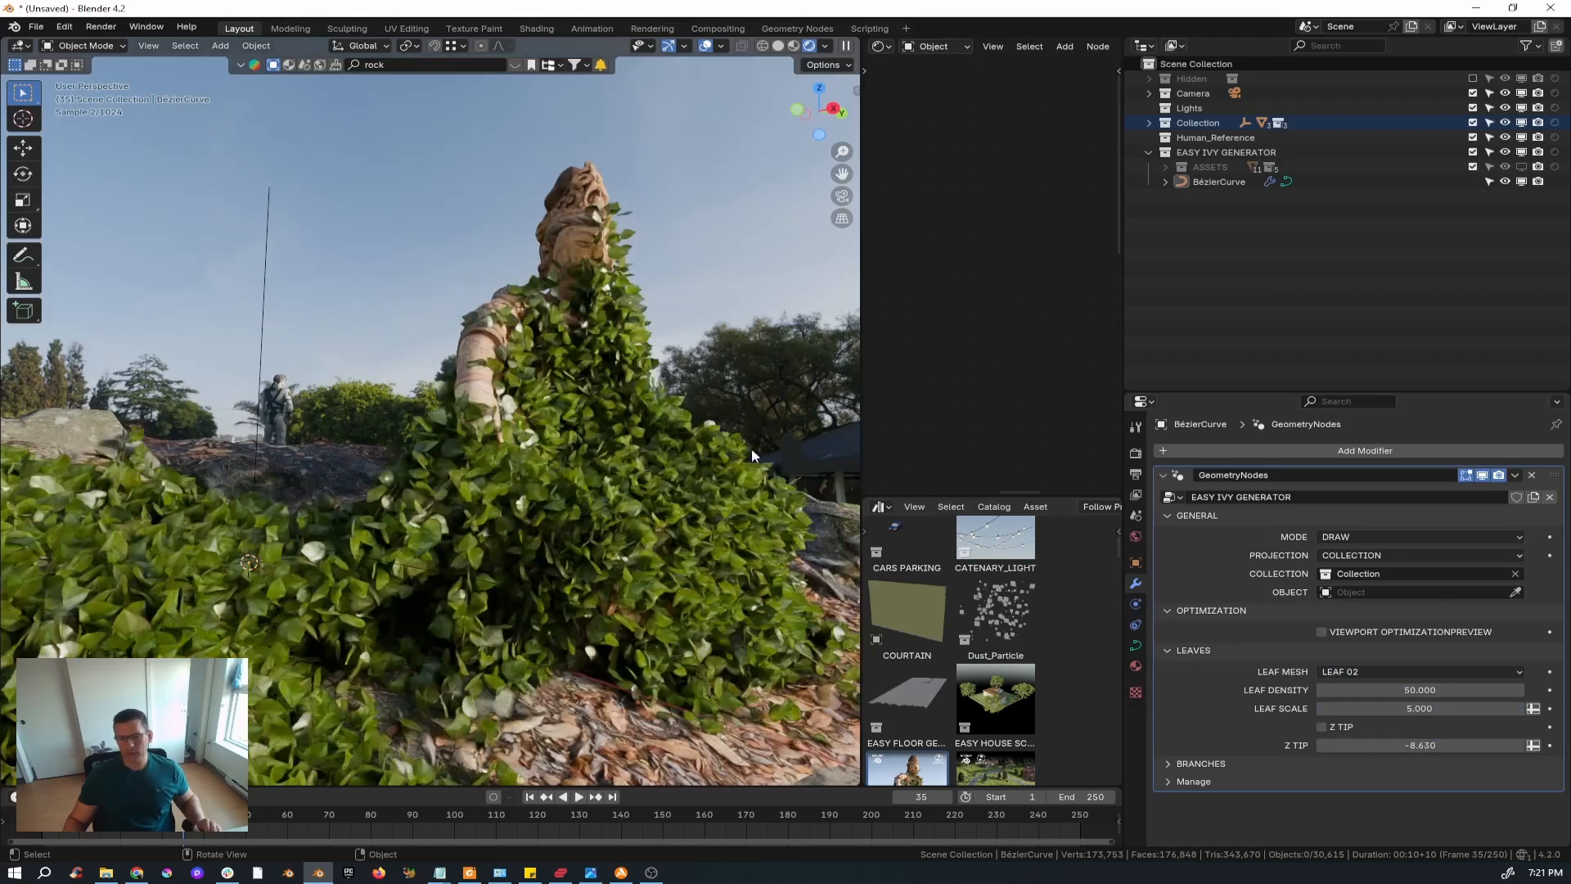
middle_click_drag(735, 460, 725, 458)
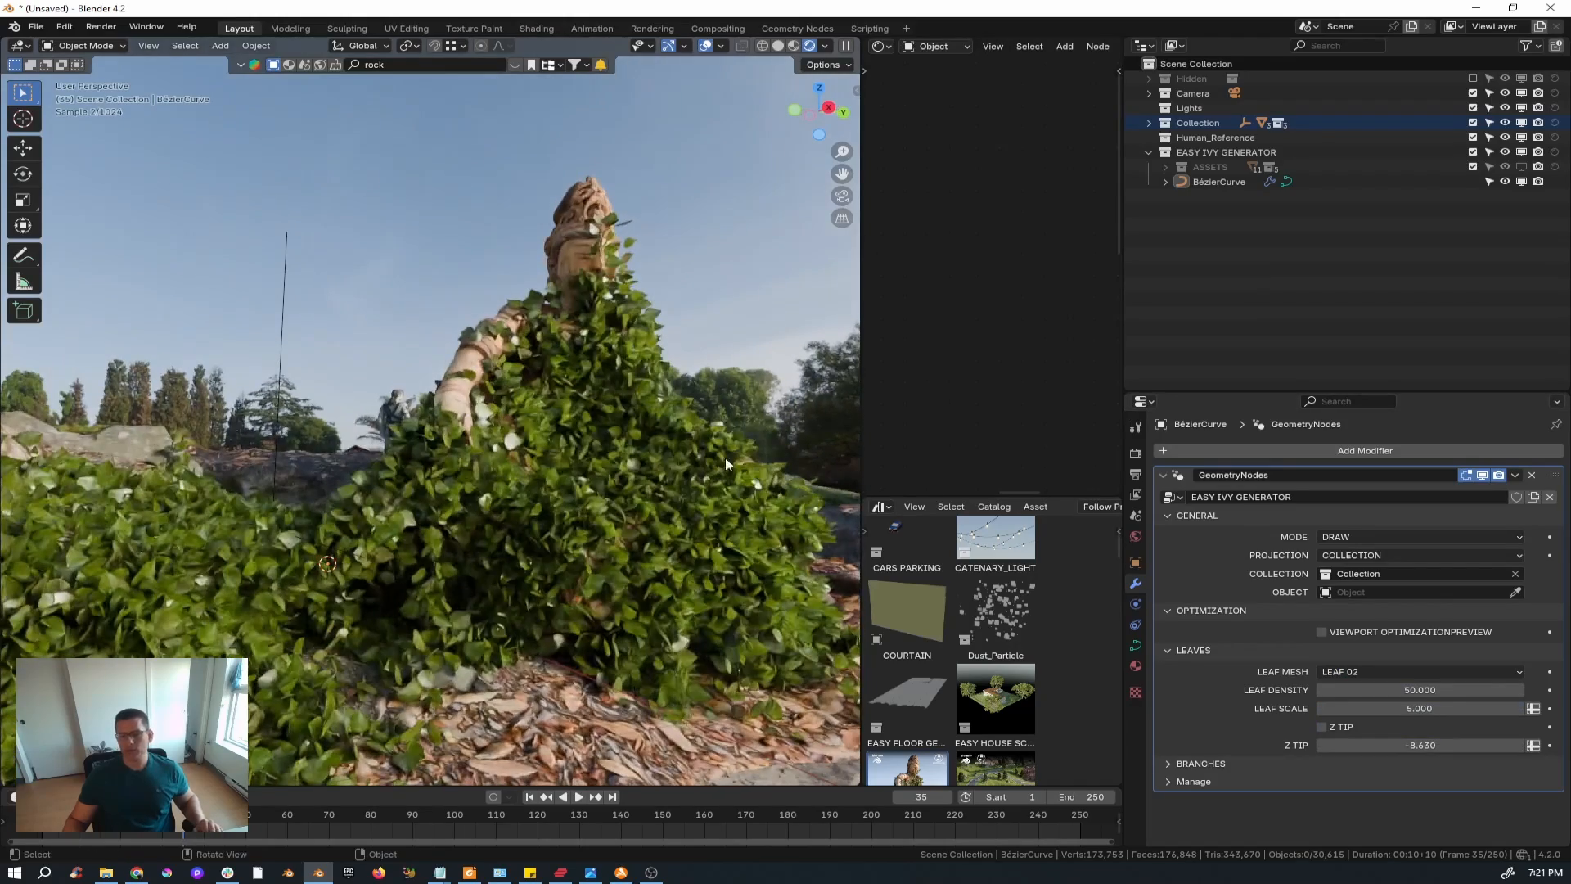
- Try LEAF 01 as the ivy's leaf mesh, then set the leaf mesh back to LEAF03
left_click(1376, 671)
left_click(1372, 735)
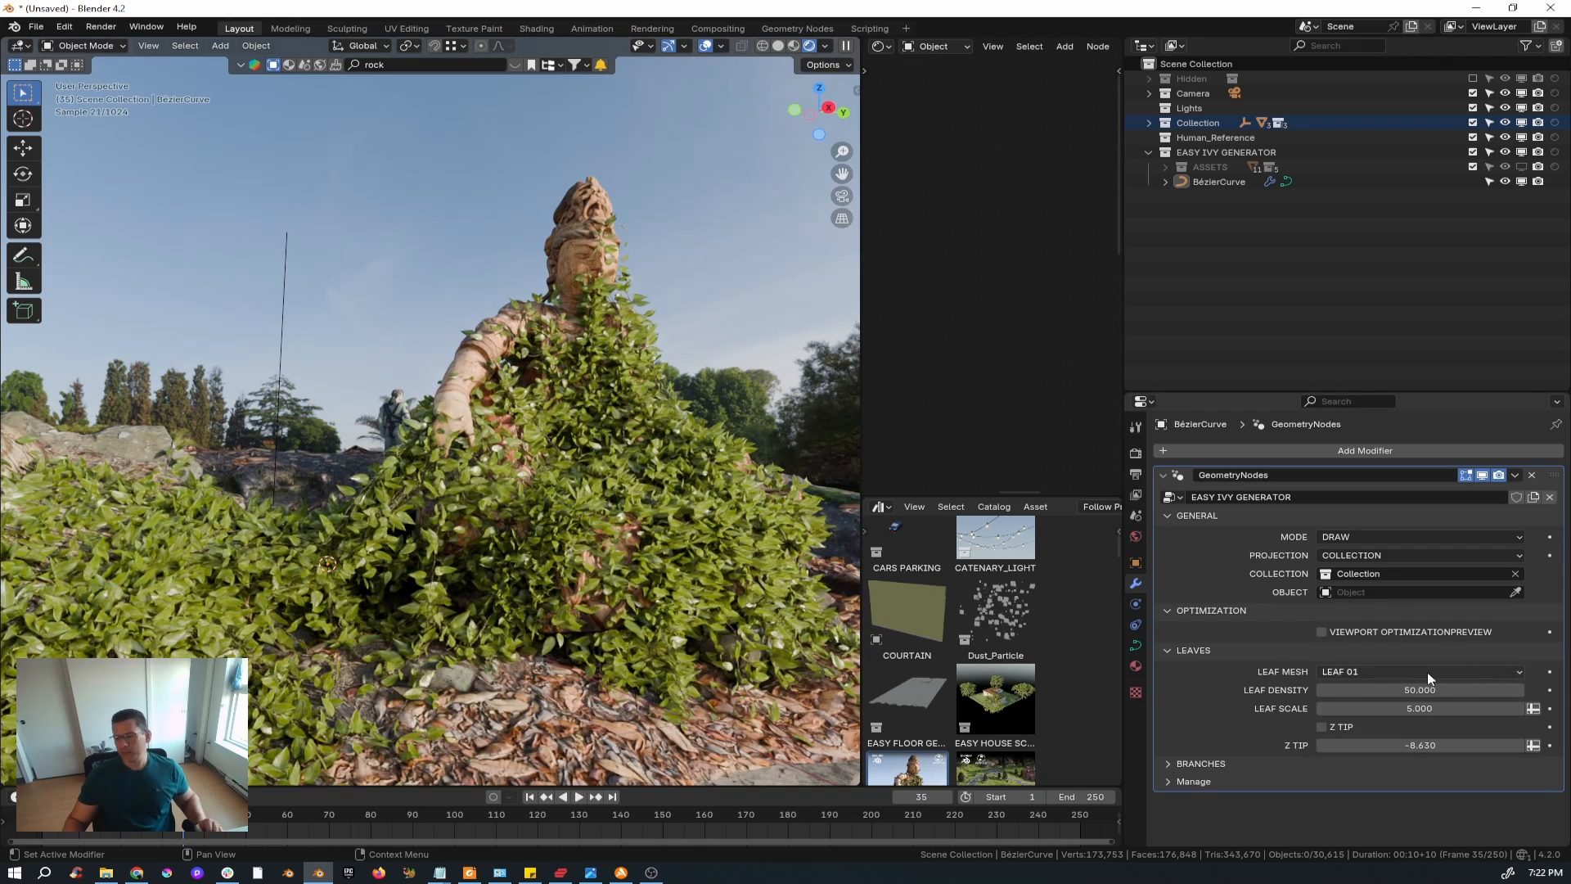
left_click(1427, 671)
left_click(1405, 739)
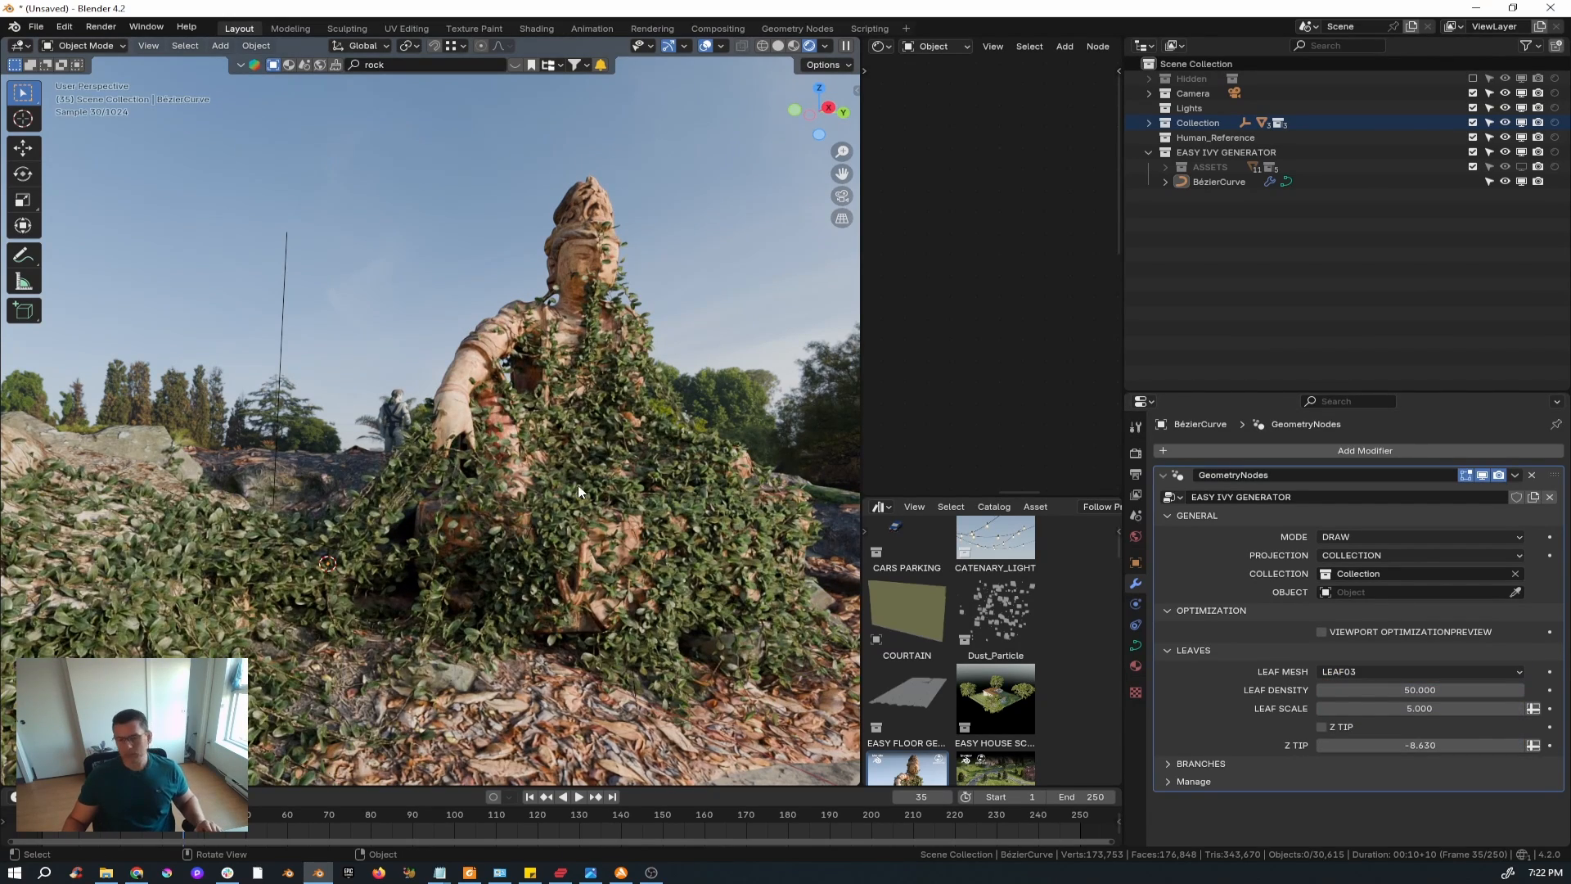
- Switch the viewport to solid shading and view the whole ivy-covered statue and rock
middle_click_drag(579, 491, 547, 505)
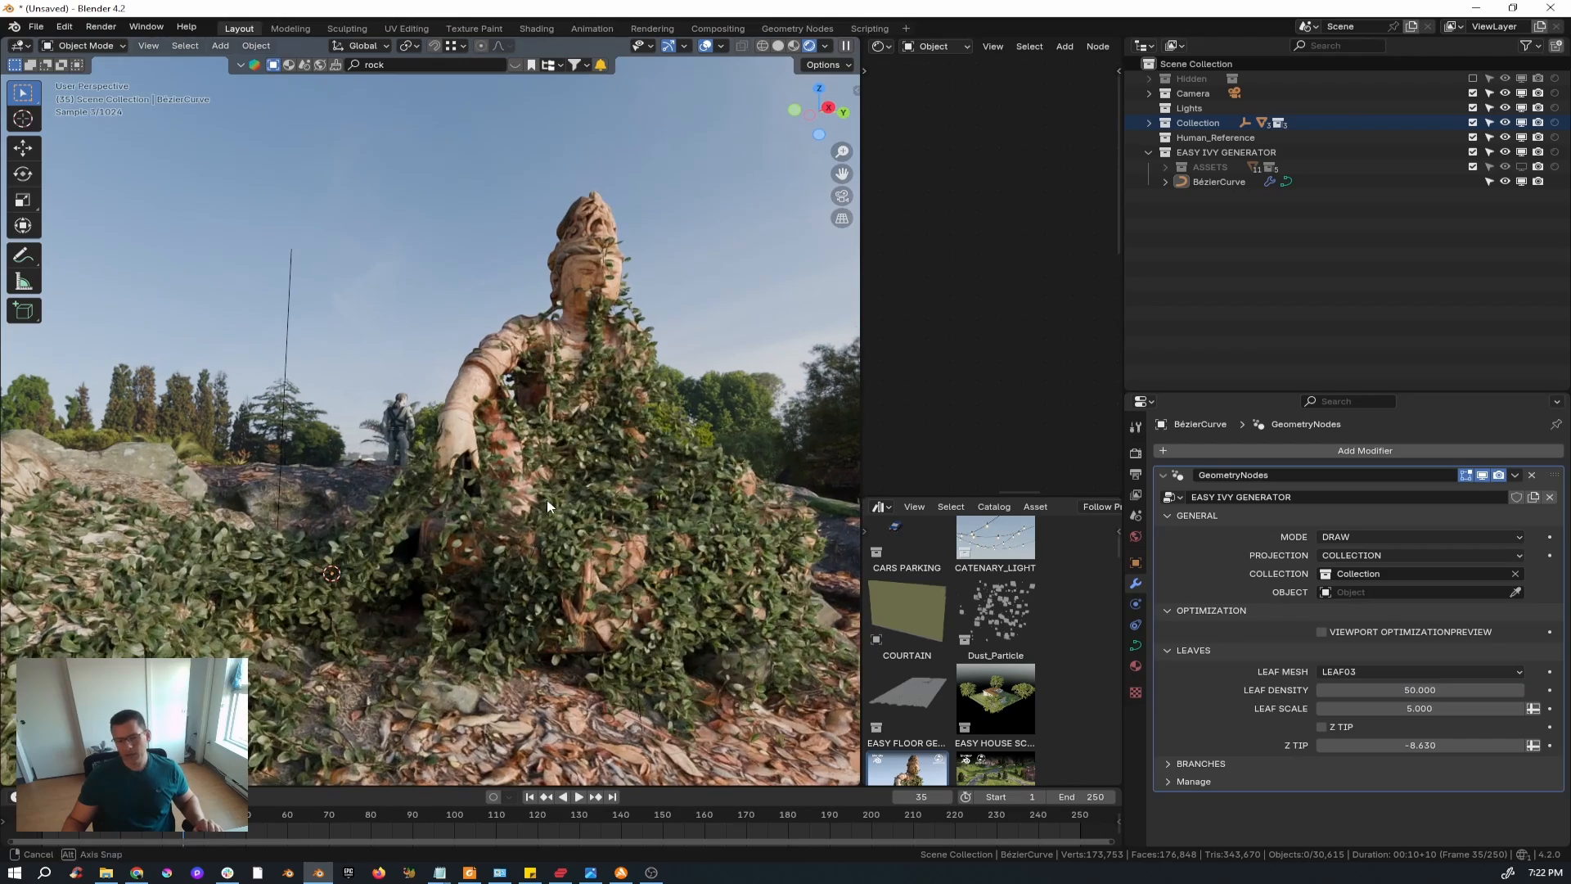
key("z")
left_click(712, 590)
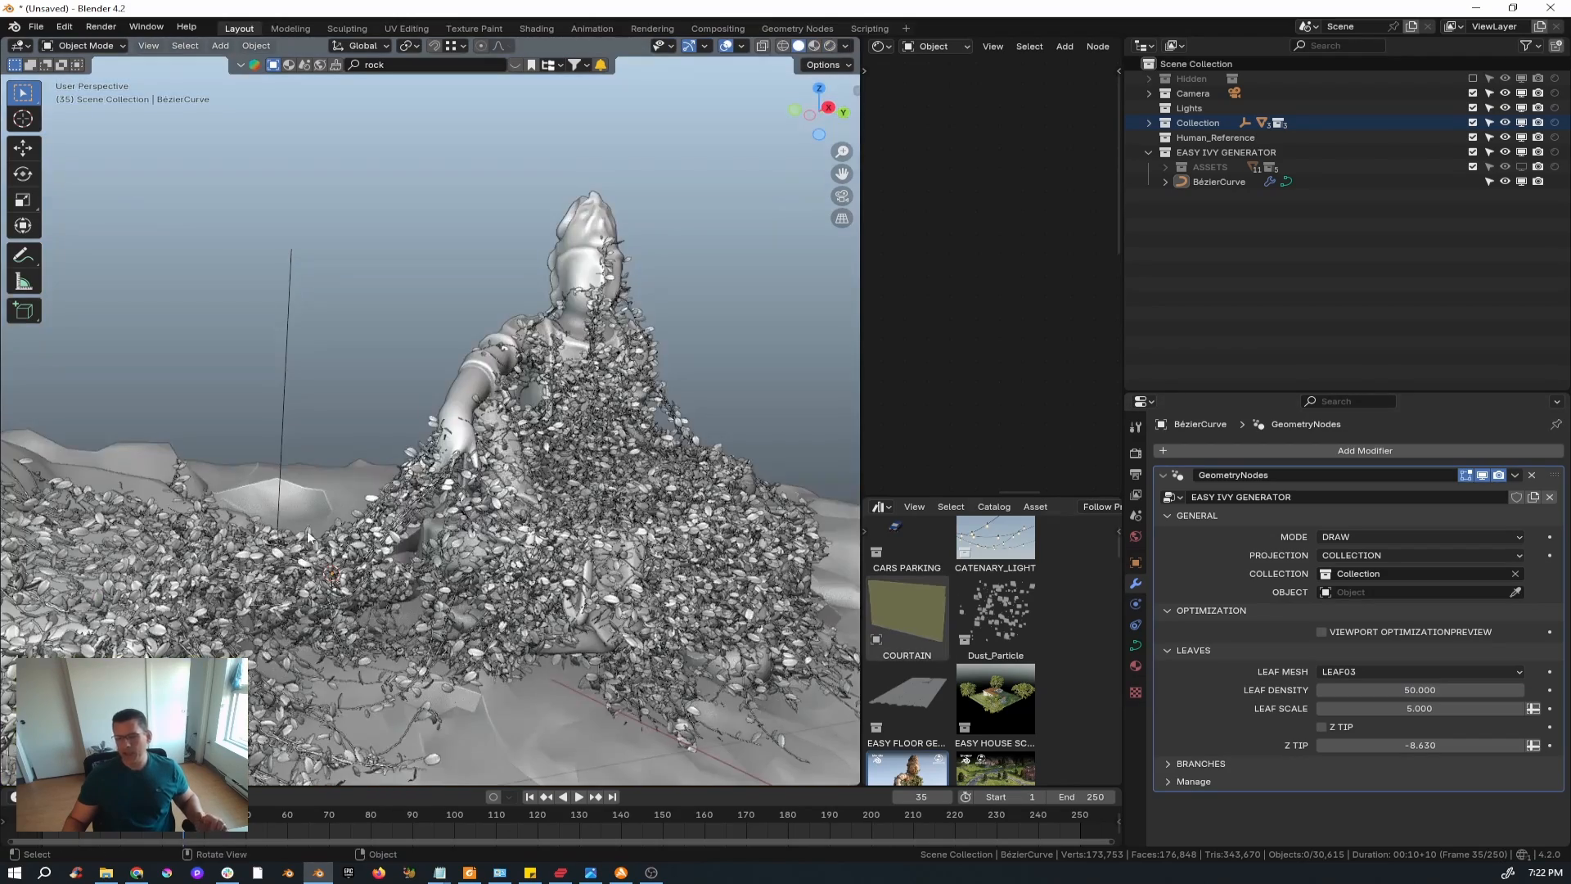
middle_click_drag(307, 531, 405, 540)
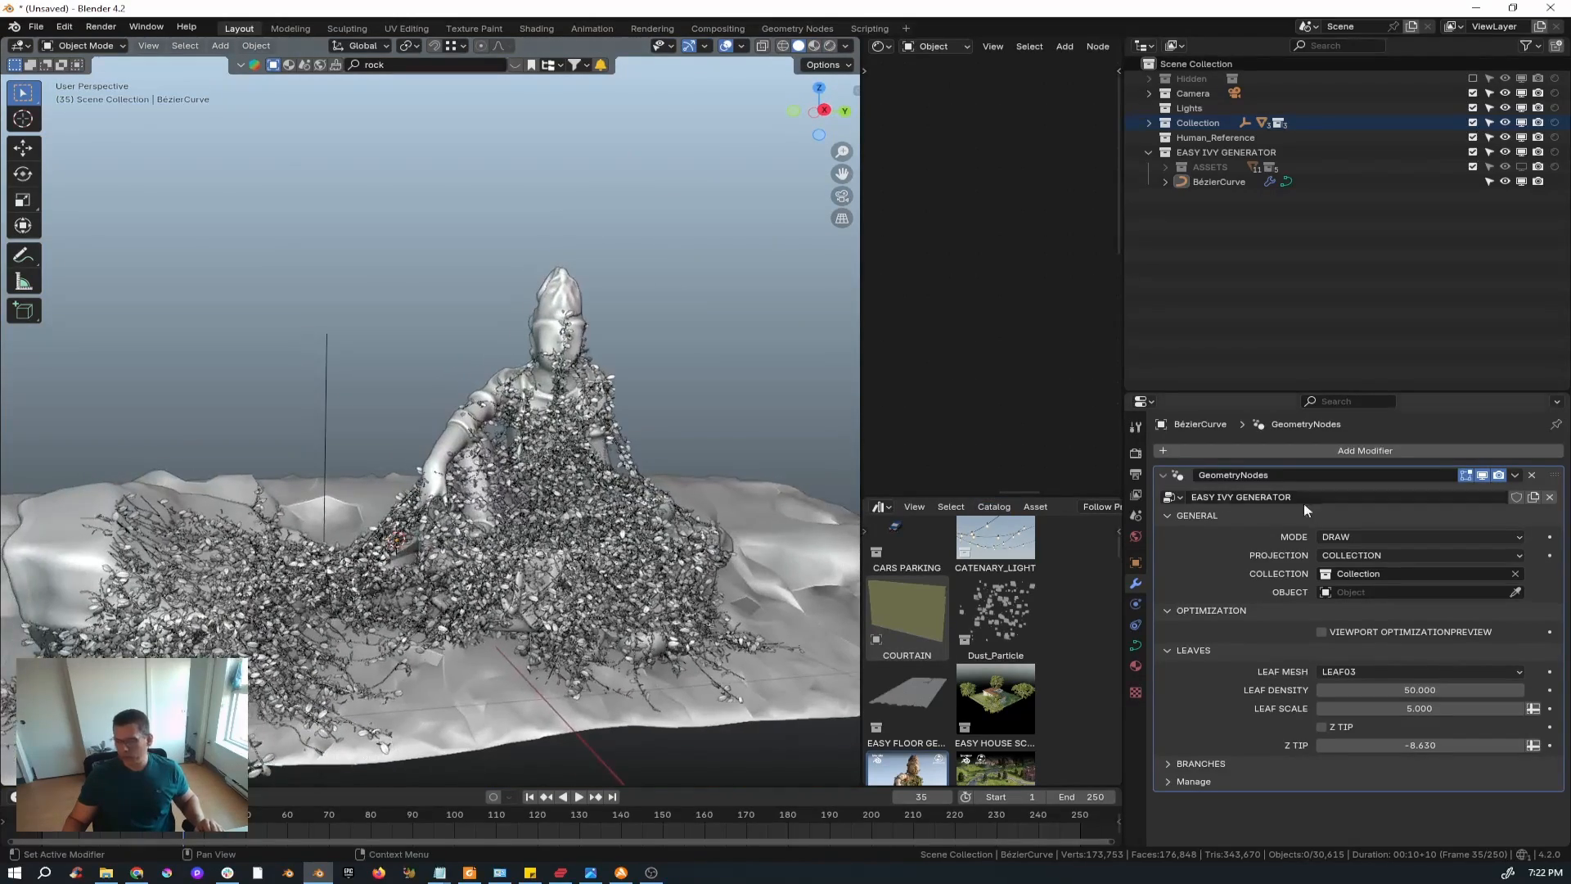
mouse_move(360, 449)
middle_mouse_down()
mouse_move(342, 416)
mouse_move(372, 436)
middle_mouse_up()
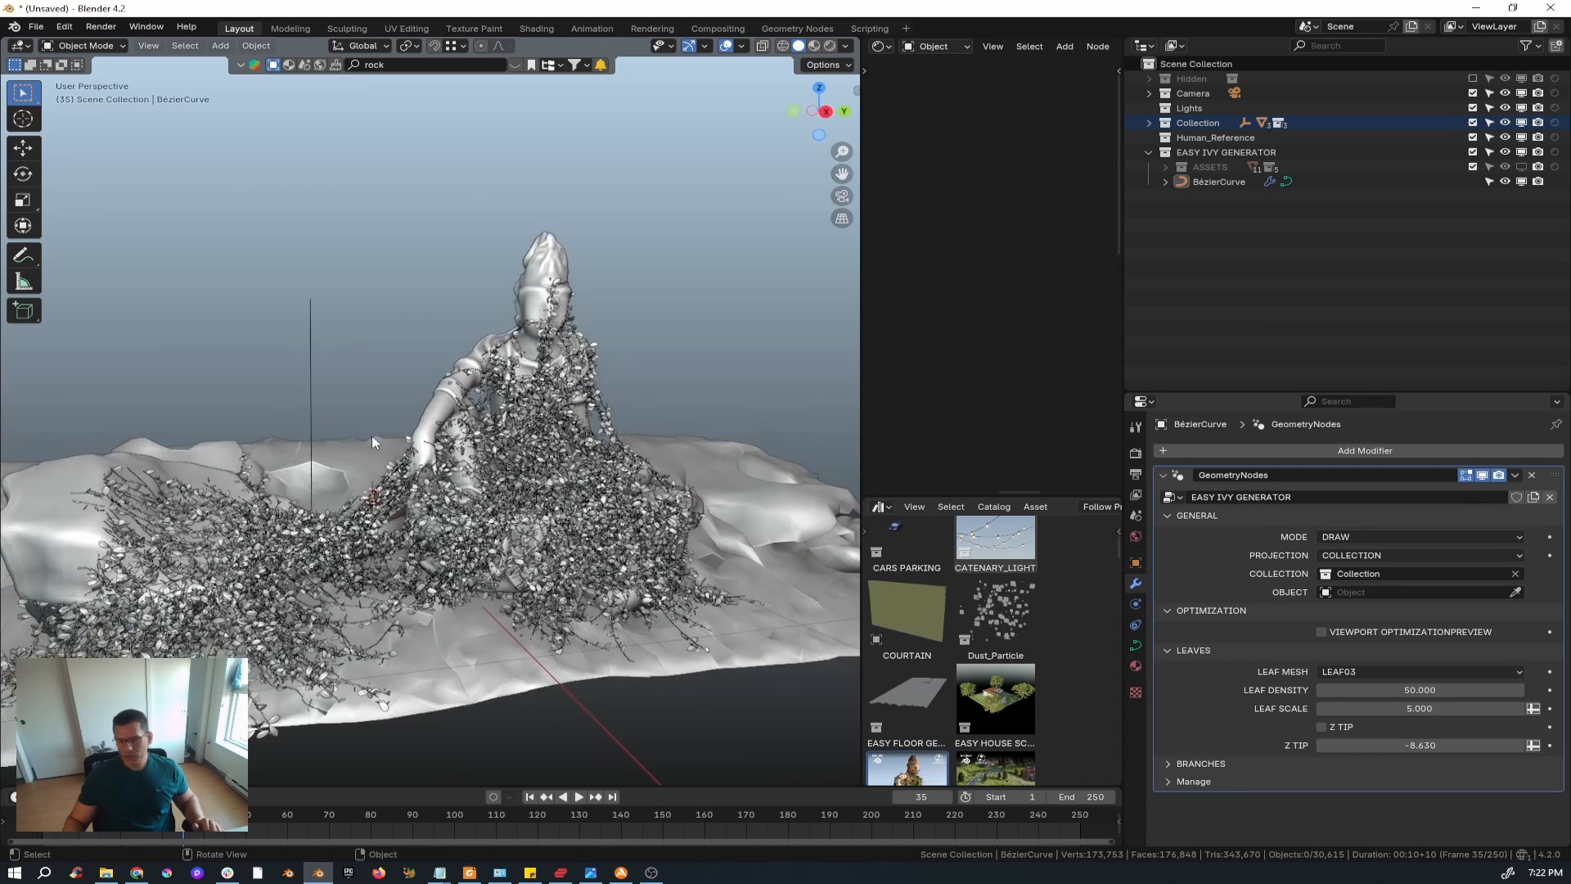
- Clear the ivy's target collection, set the projection to OBJECT, and choose the large rock (3DModel_Retopo) as the target object
left_click(1515, 574)
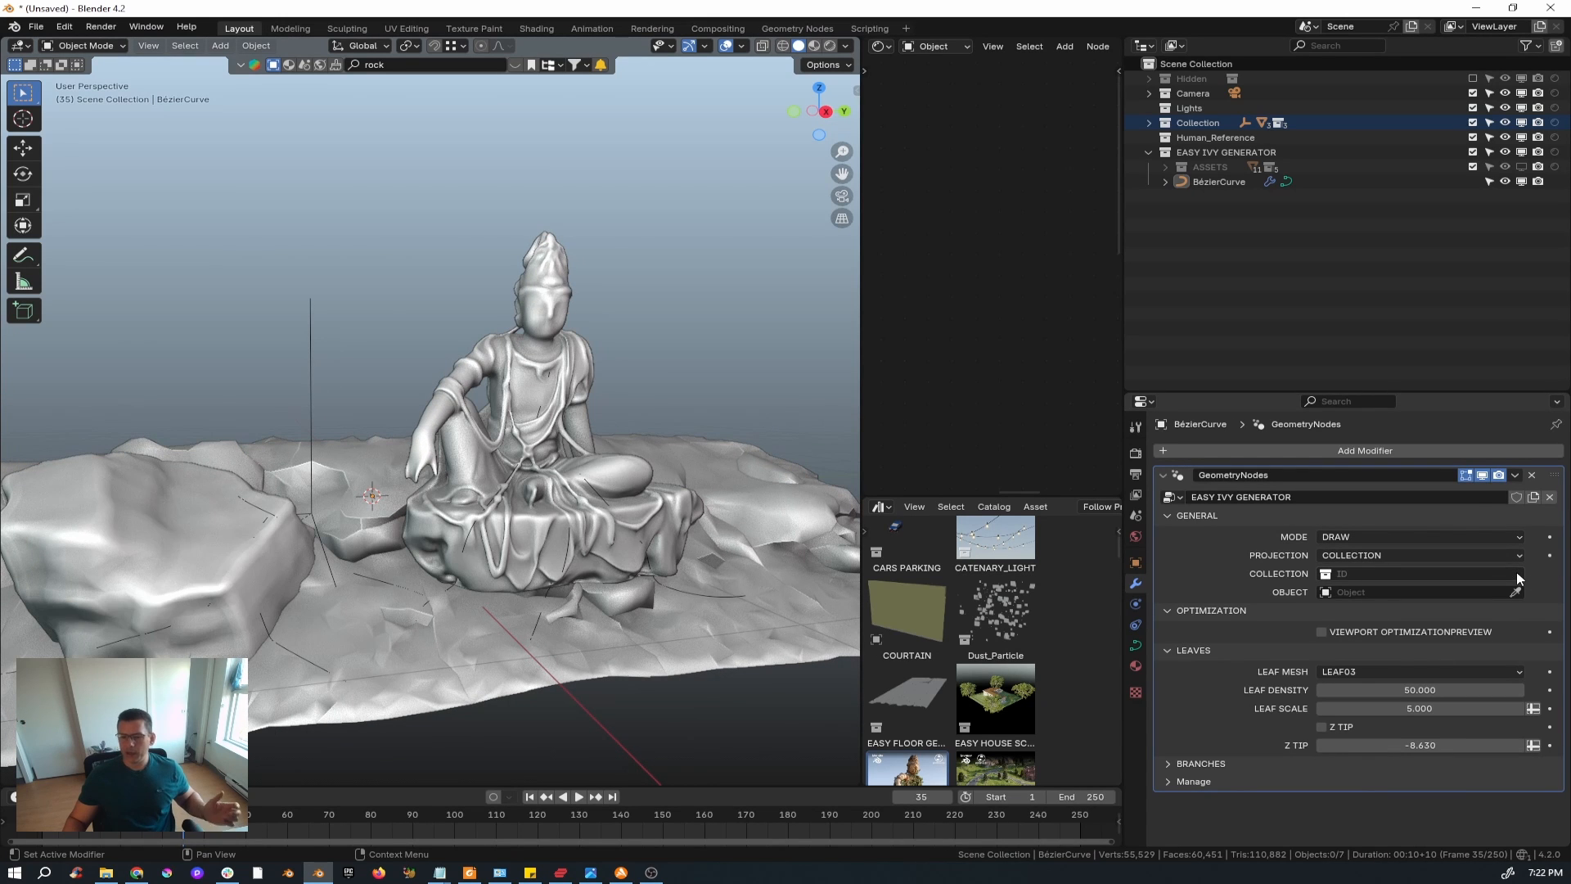
left_click(1375, 555)
left_click(1354, 588)
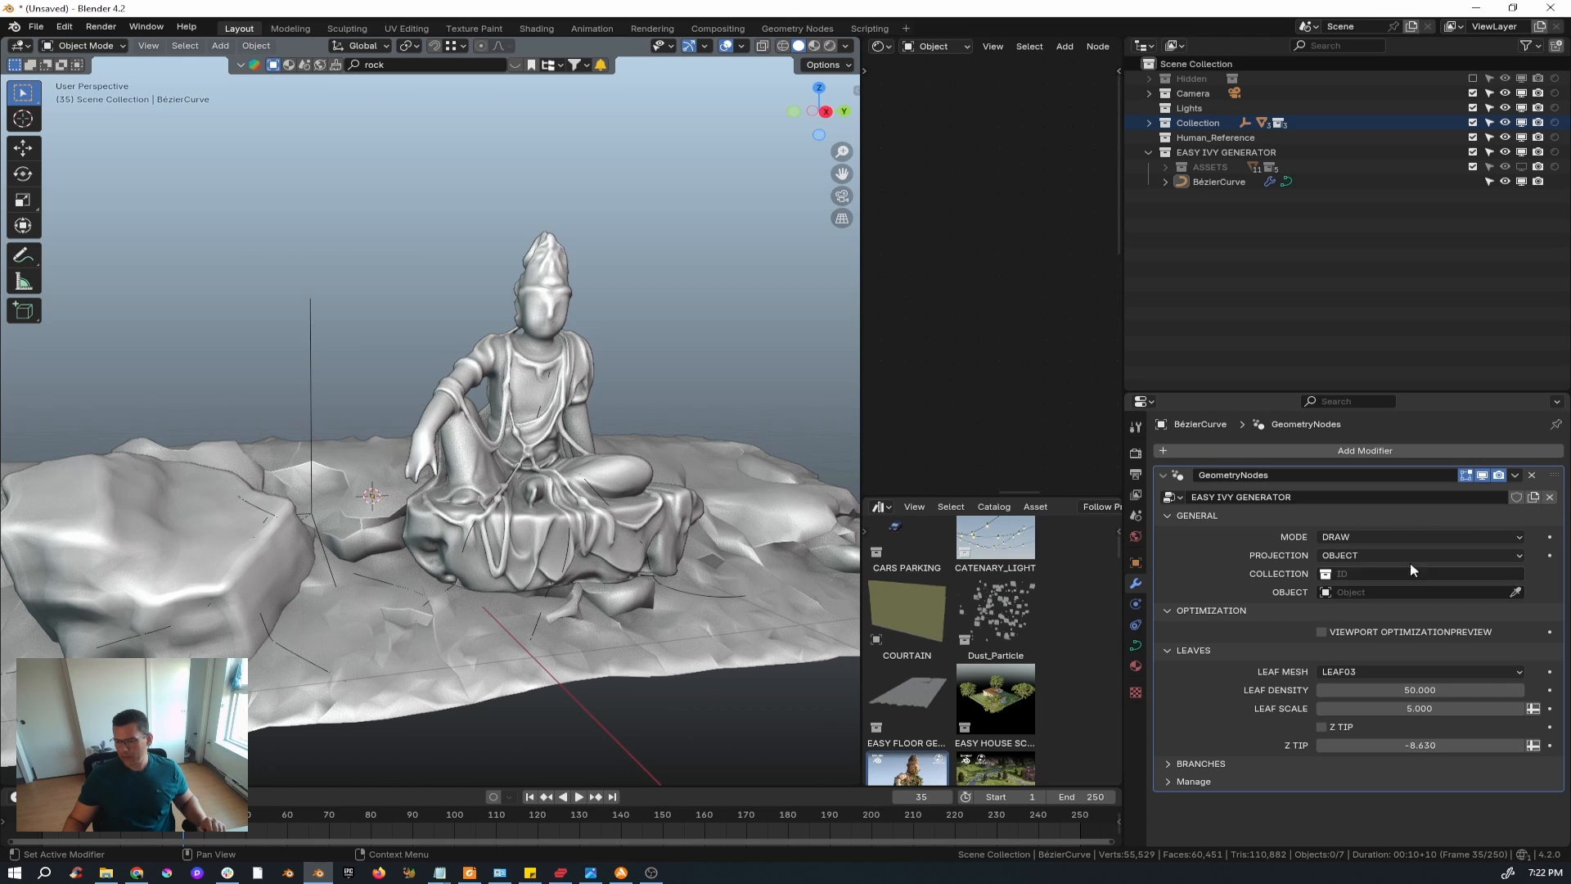
left_click(1518, 595)
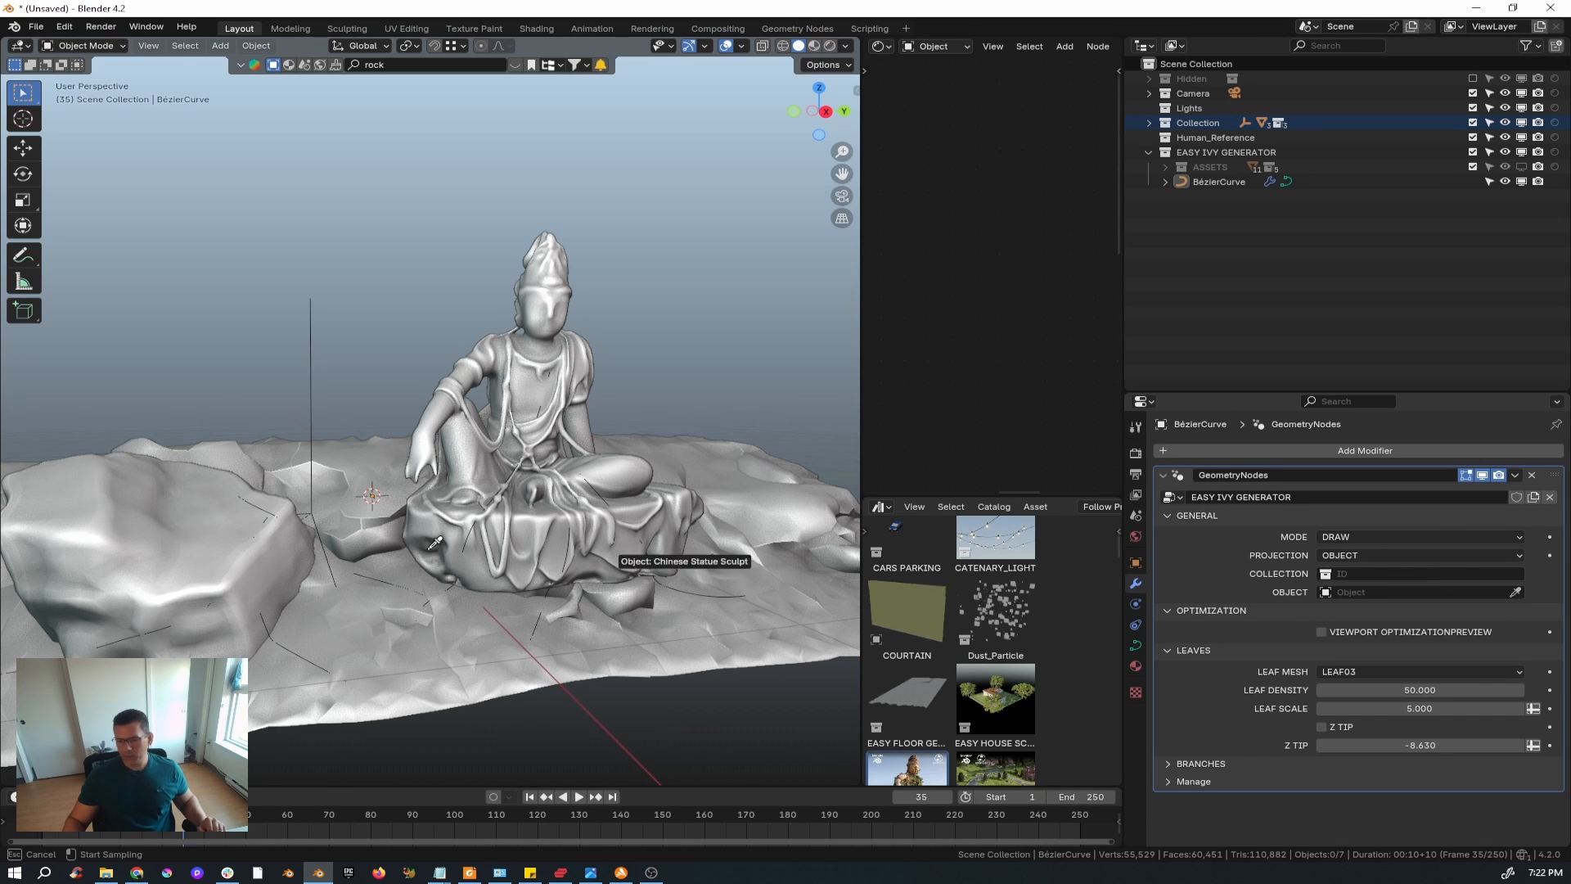
left_click(213, 515)
mouse_move(412, 515)
middle_mouse_down()
mouse_move(303, 531)
mouse_move(404, 507)
mouse_move(385, 525)
middle_mouse_up()
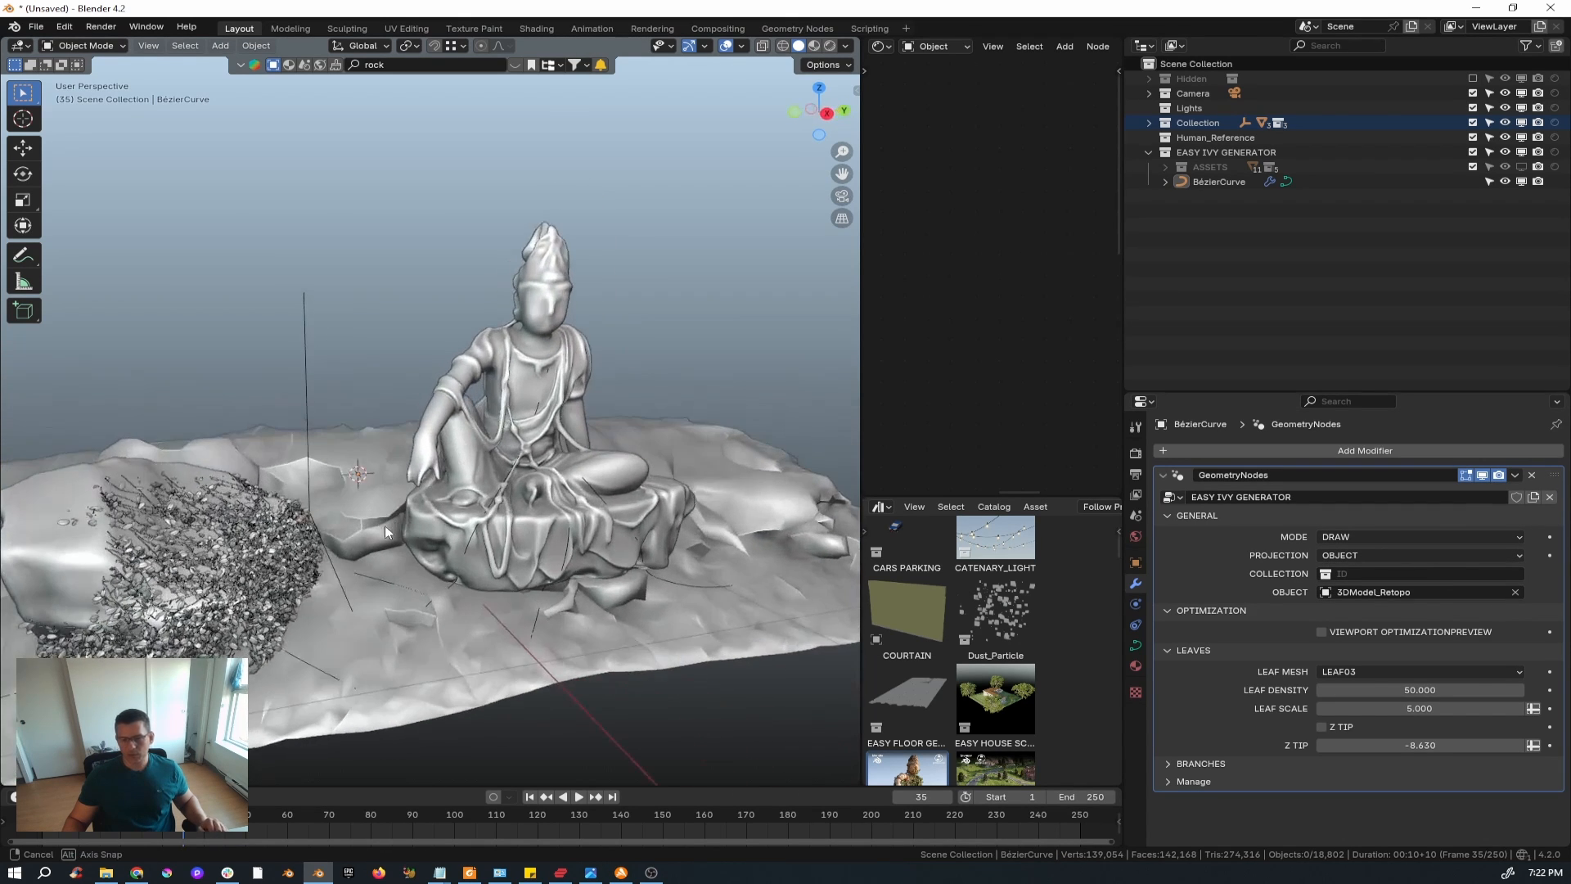
- Replace the ivy's target object with the seated statue, Chinese Statue Sculpt
left_click(1515, 593)
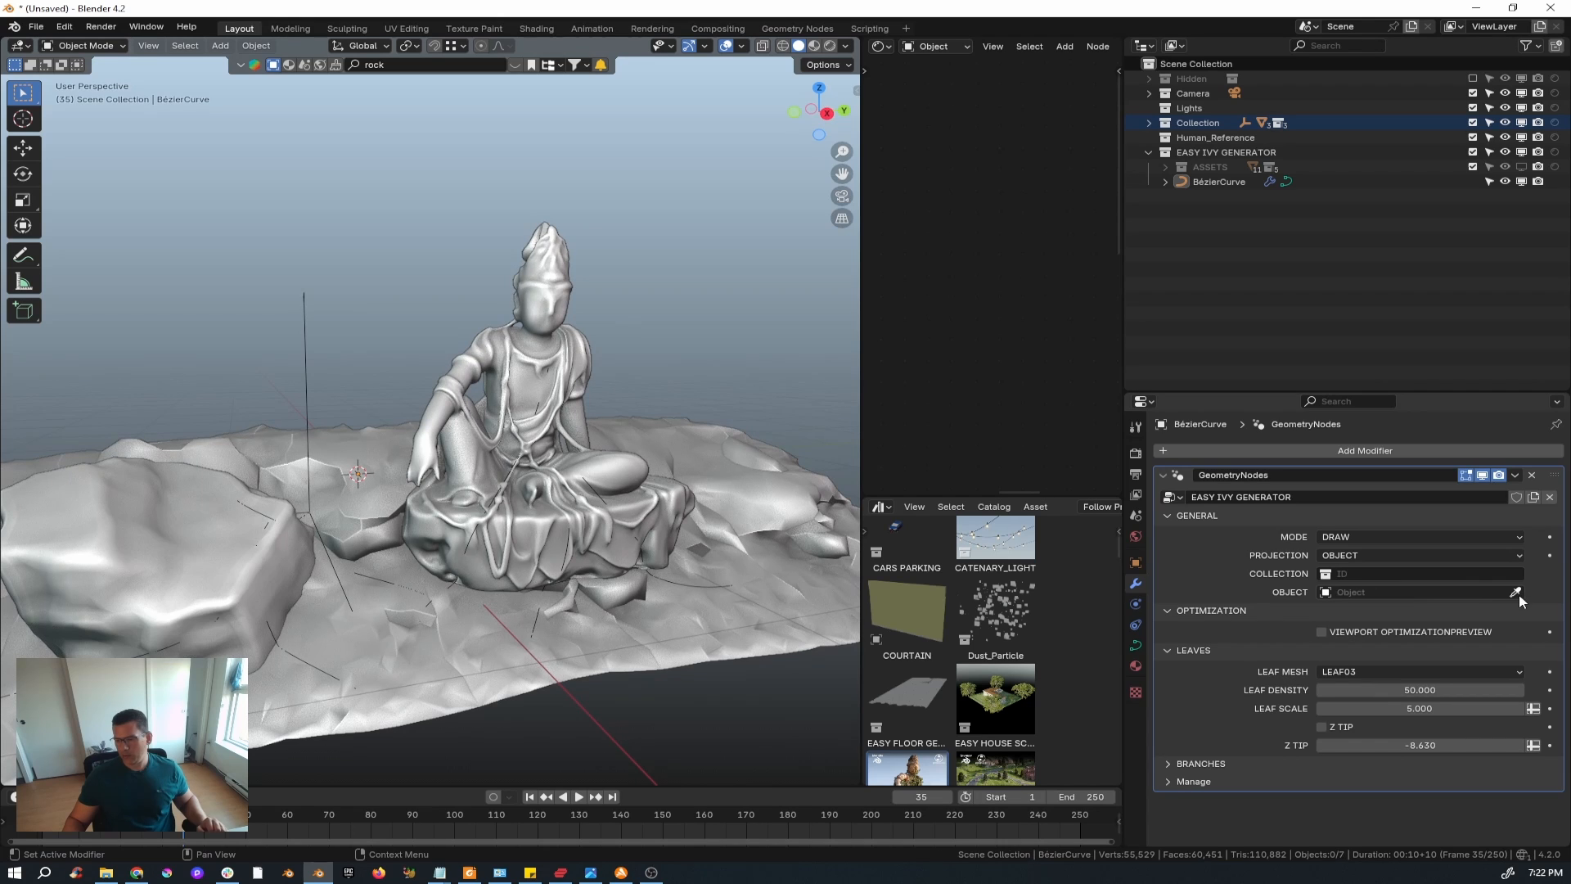
left_click(536, 511)
mouse_move(536, 516)
middle_mouse_down()
mouse_move(539, 468)
mouse_move(578, 484)
mouse_move(528, 531)
mouse_move(547, 548)
middle_mouse_up()
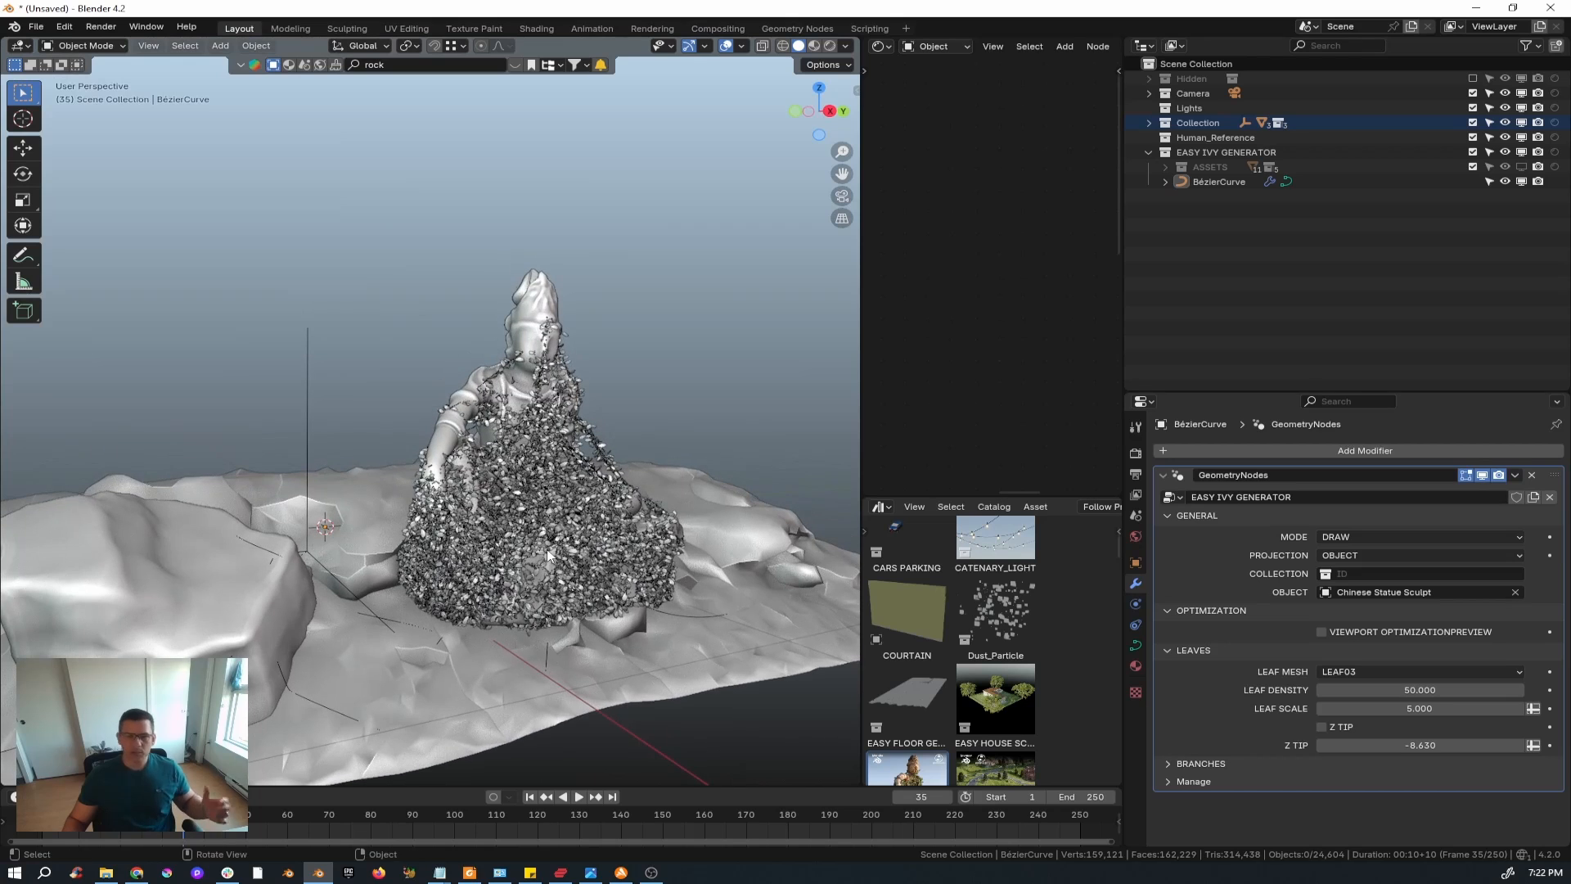
- Try the Rock forest ground as the ivy's target object in DRAW mode, then clear the object target
left_click(1516, 591)
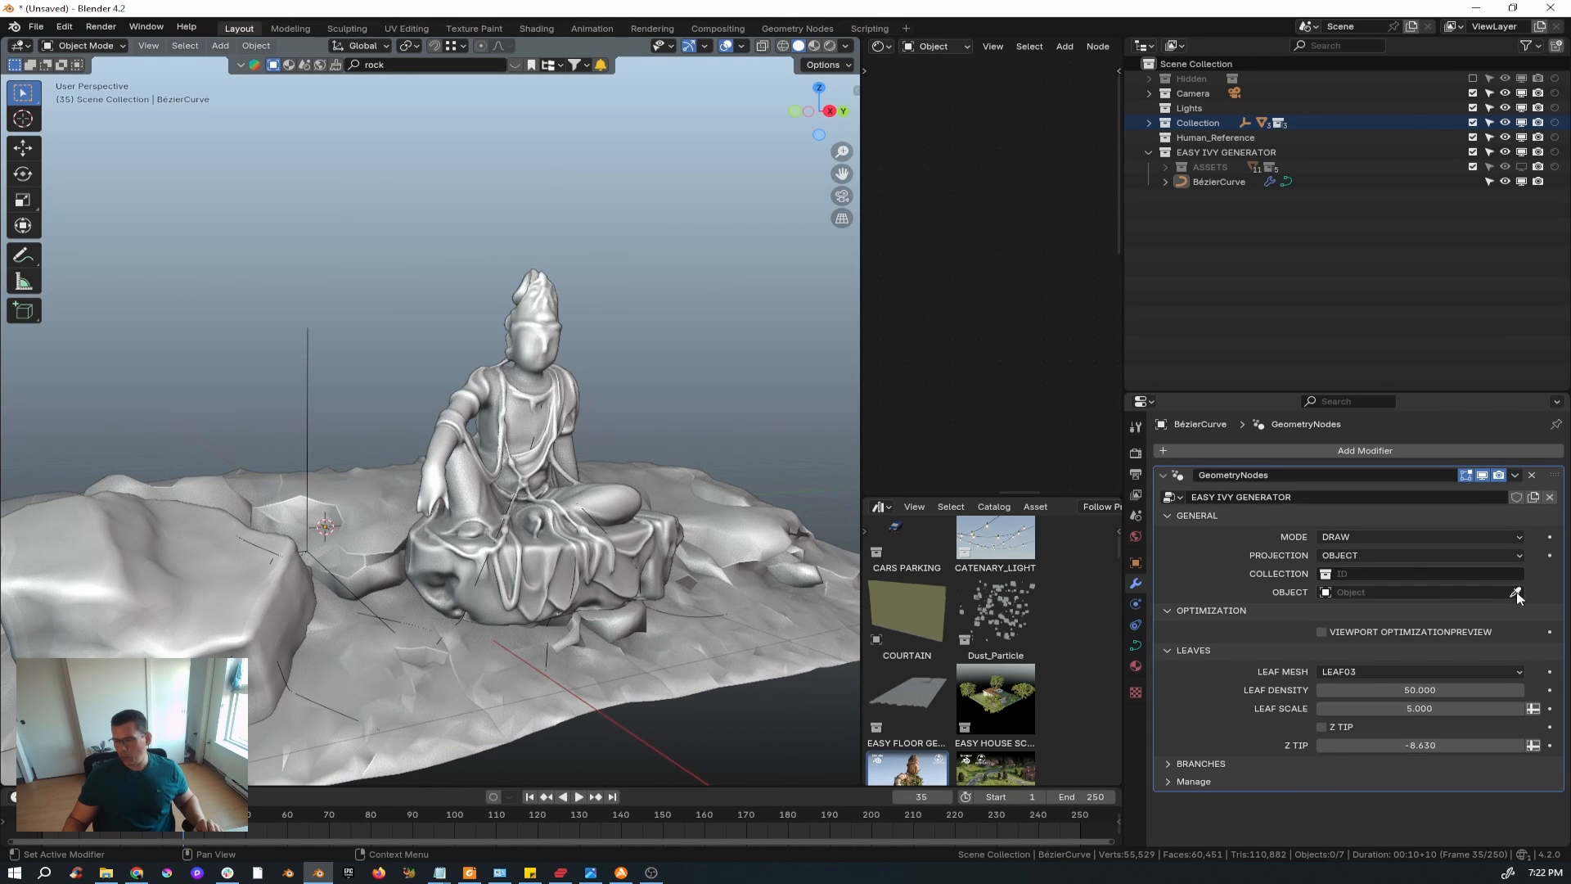
left_click(1516, 592)
left_click(483, 647)
middle_click_drag(483, 646, 495, 612)
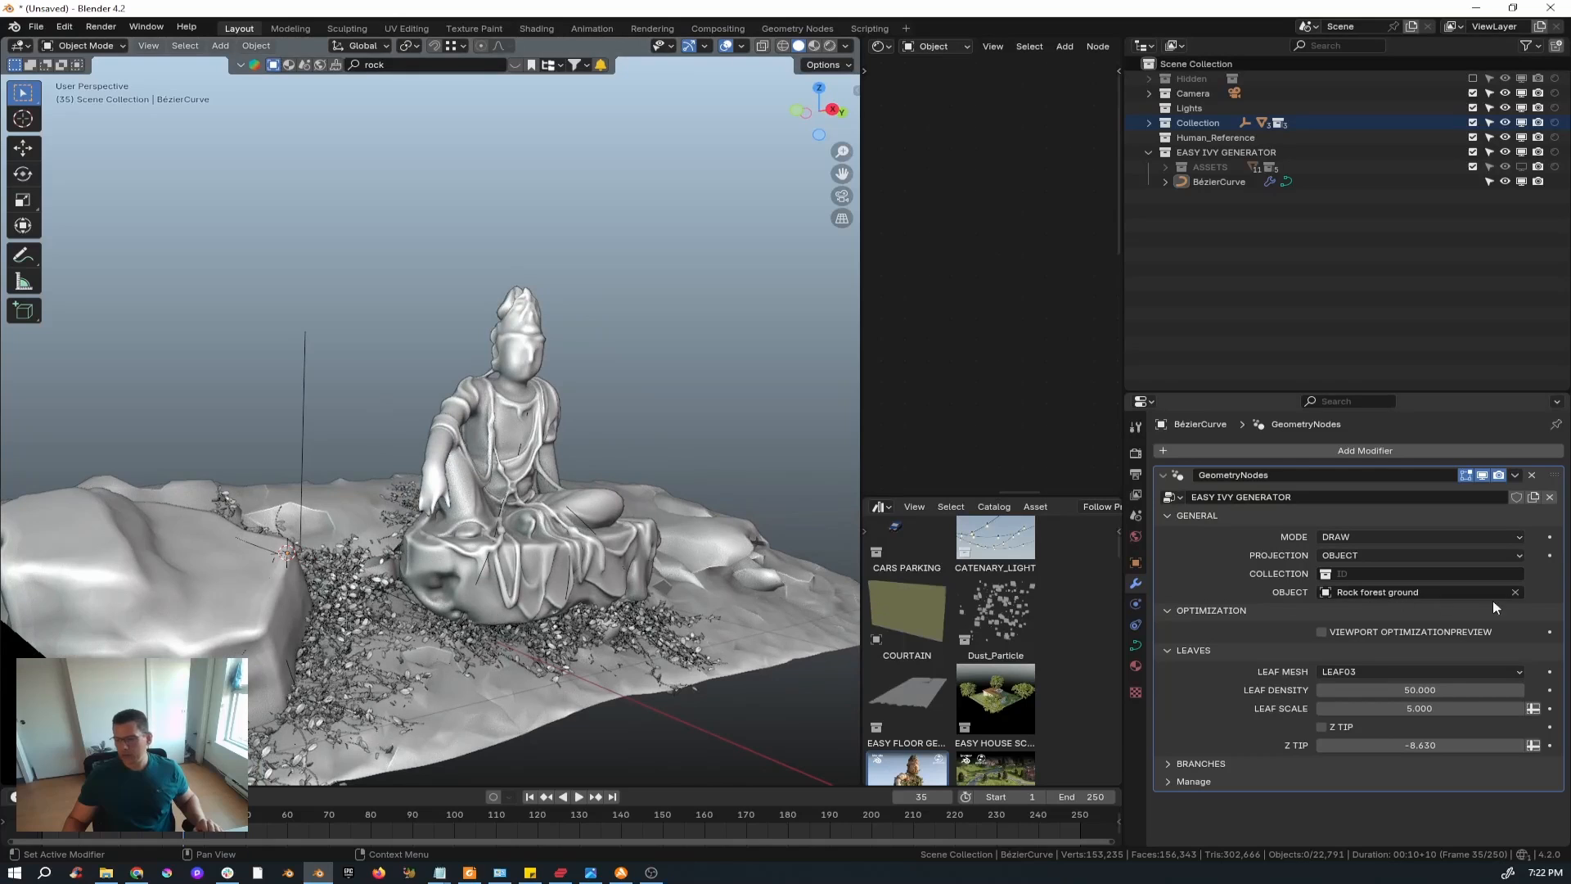
left_click(1516, 592)
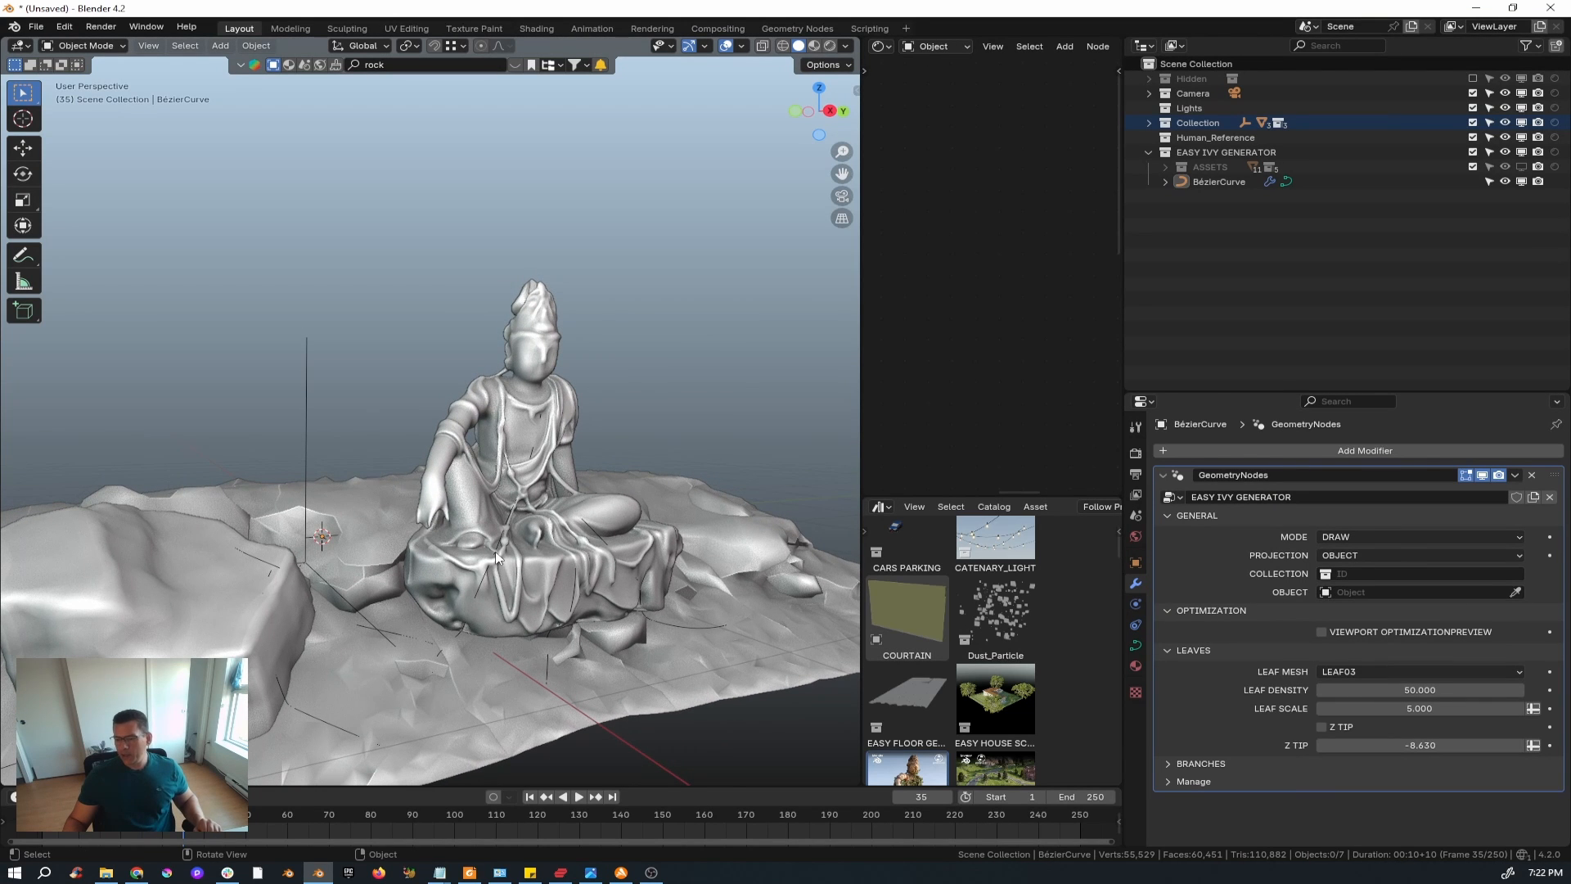
- Set the ivy mode to COVER EVERYTHING and choose Chinese Statue Sculpt as the target object
left_click(1403, 537)
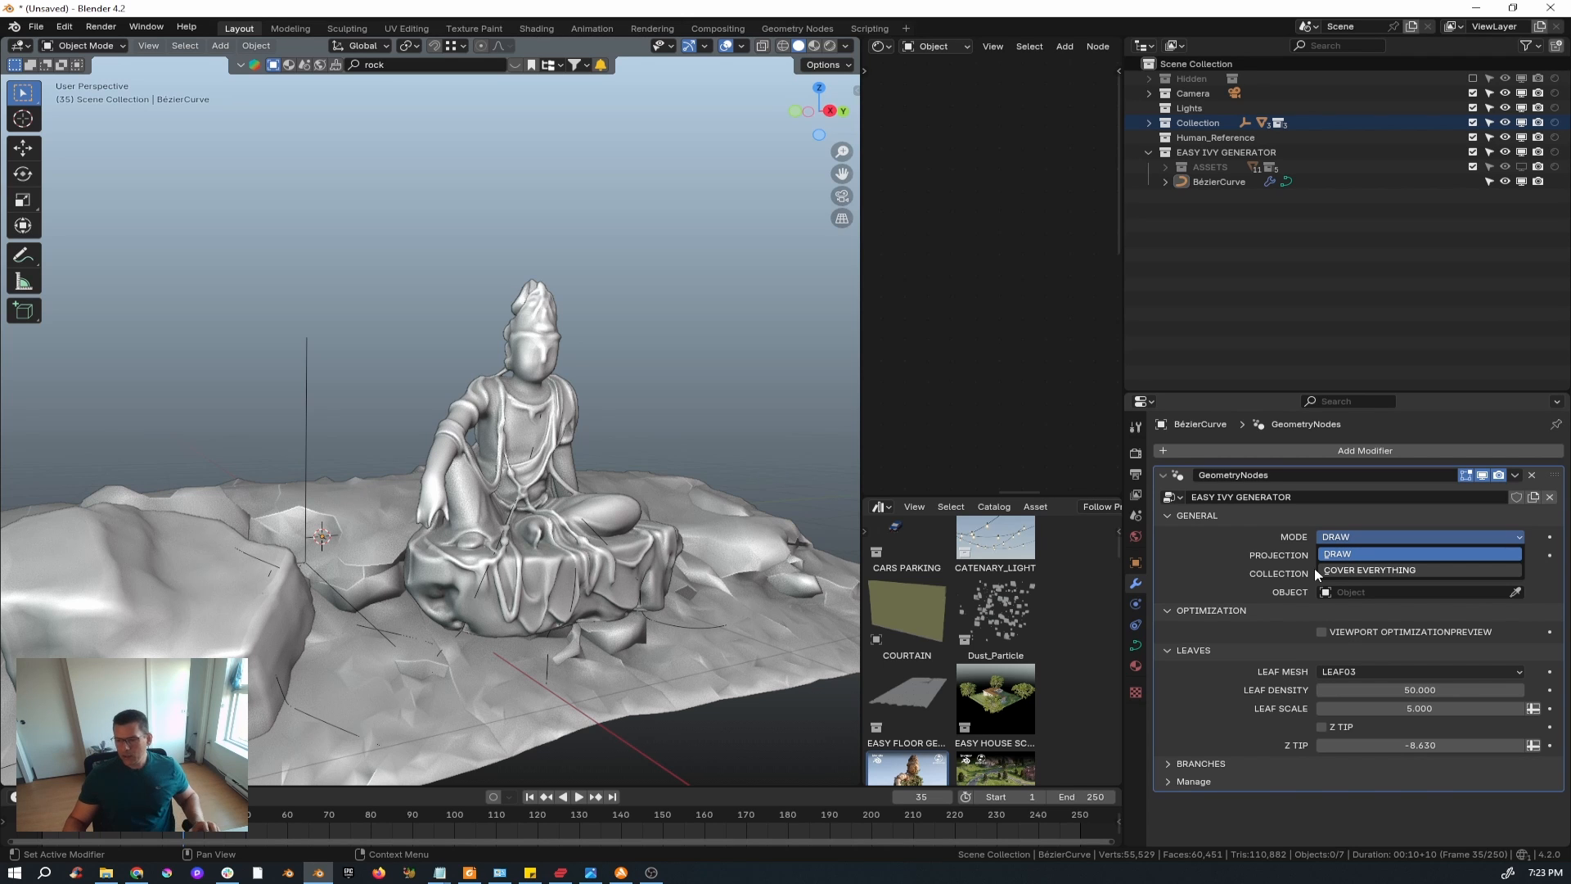
left_click(1414, 570)
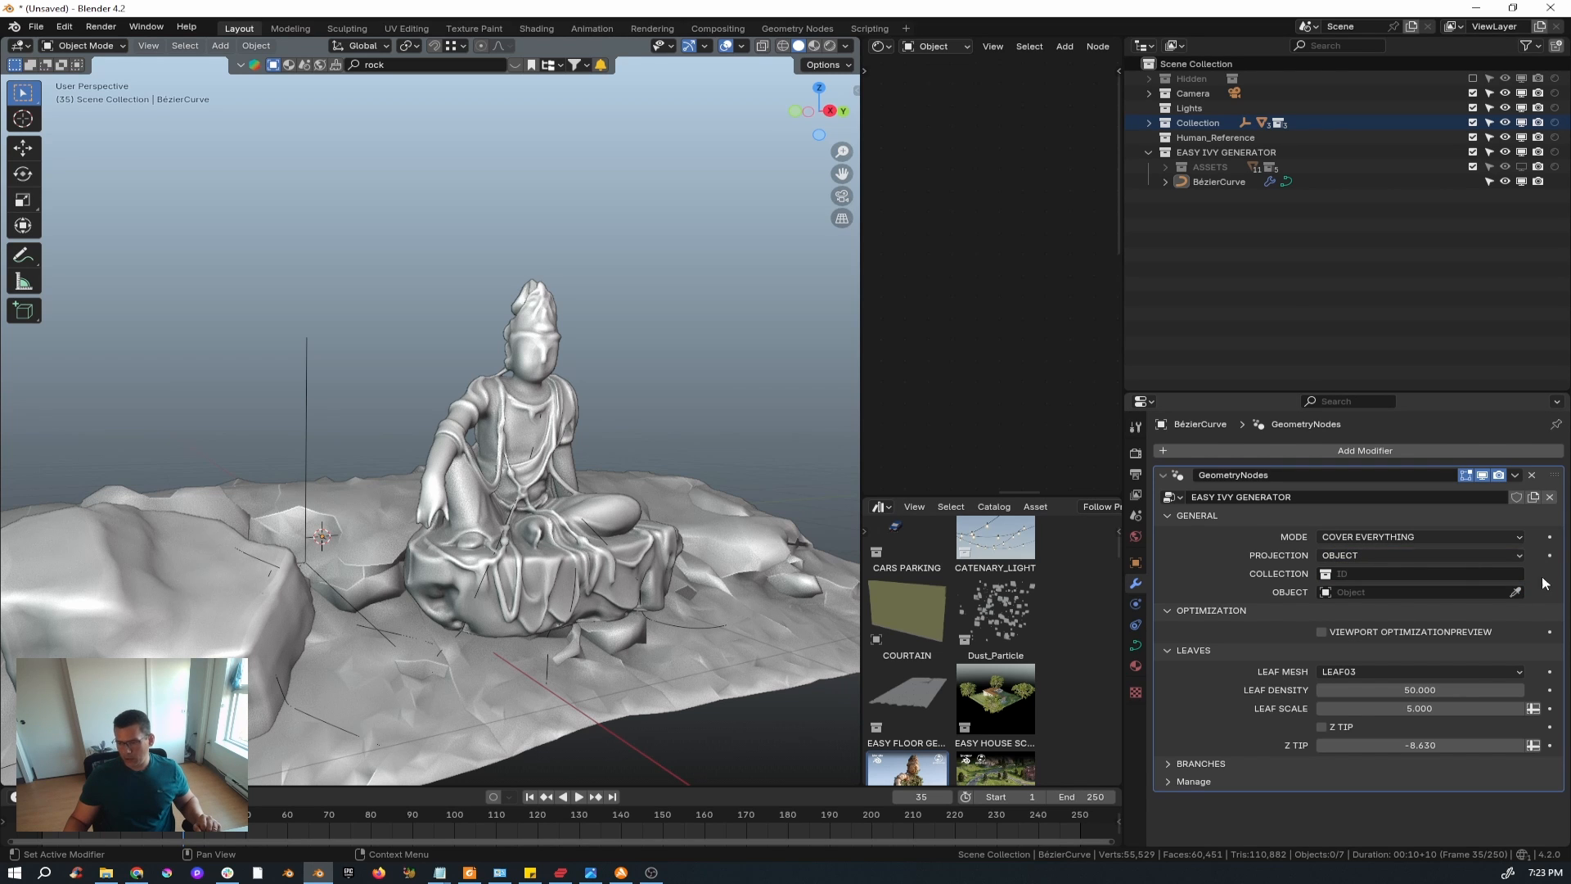
left_click(1516, 591)
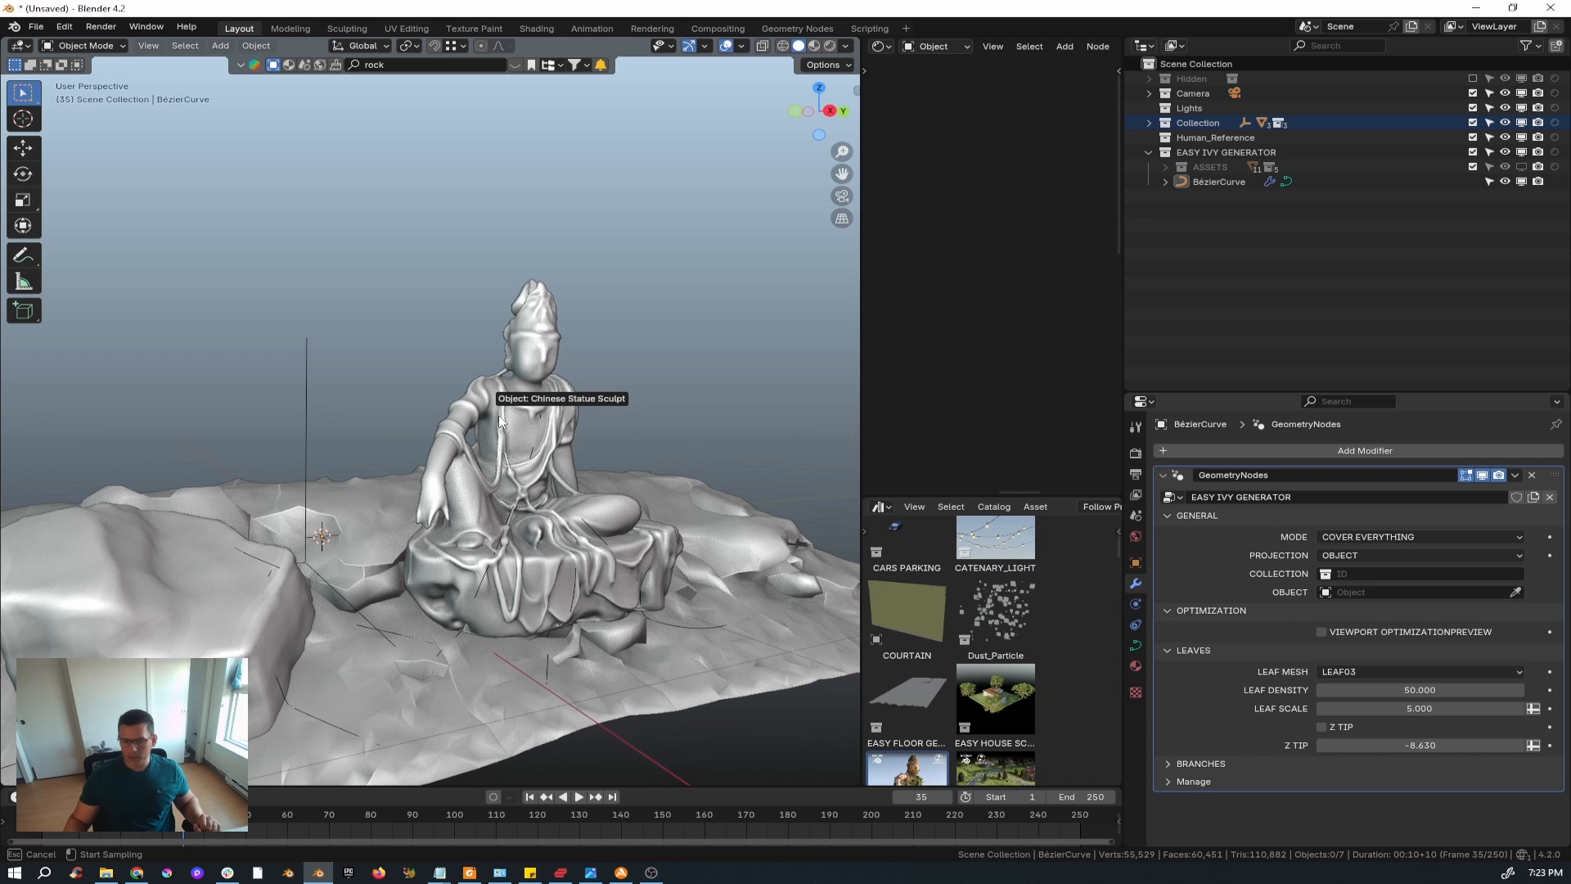
left_click(602, 480)
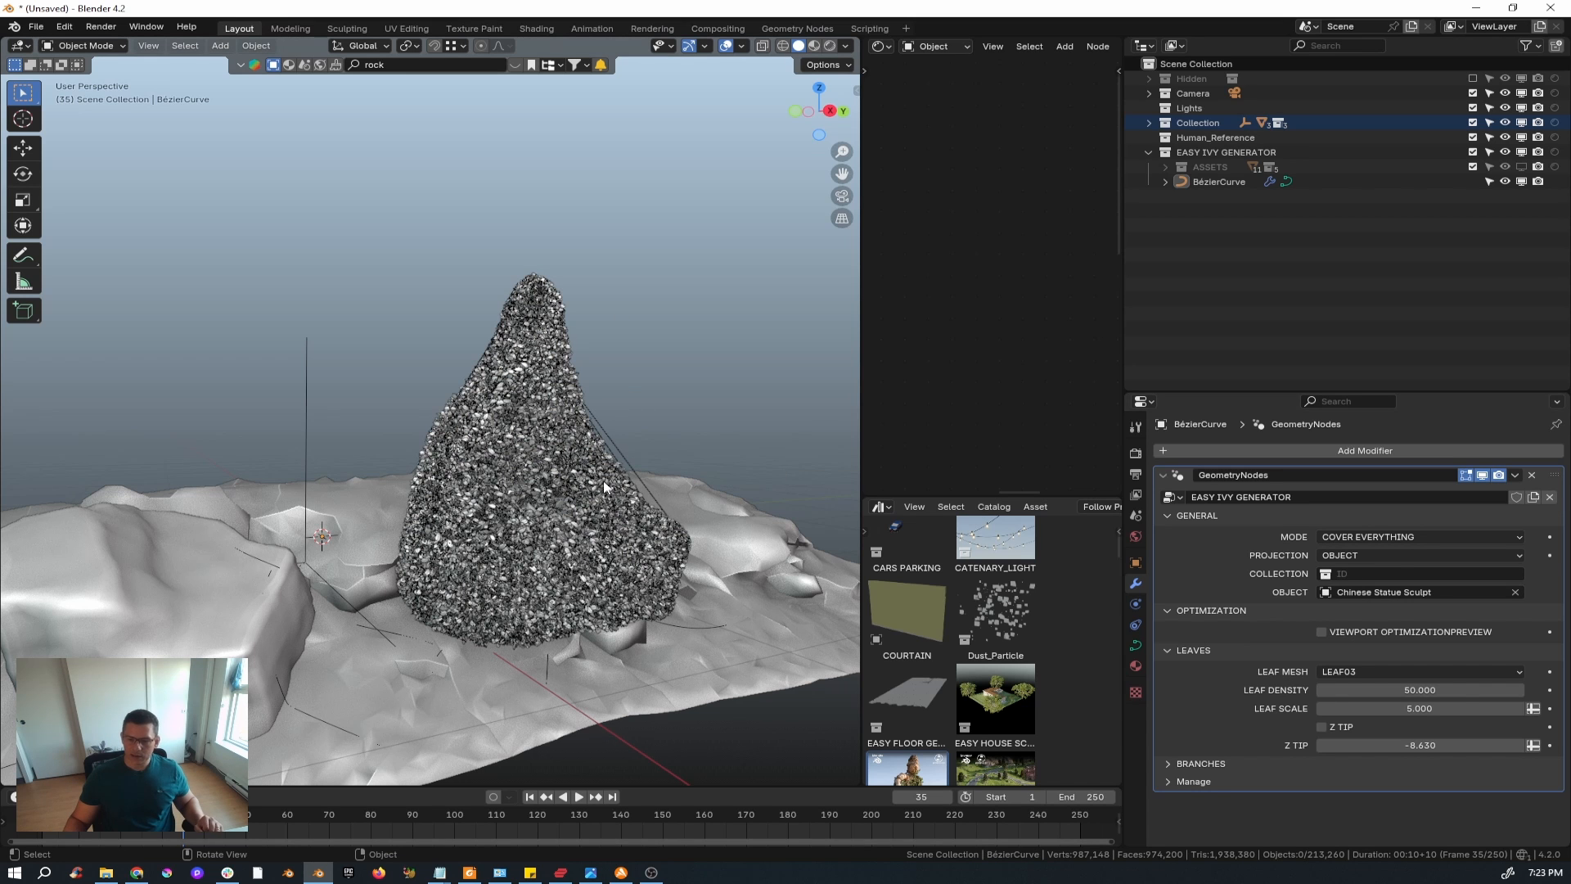
middle_click_drag(578, 496, 579, 502)
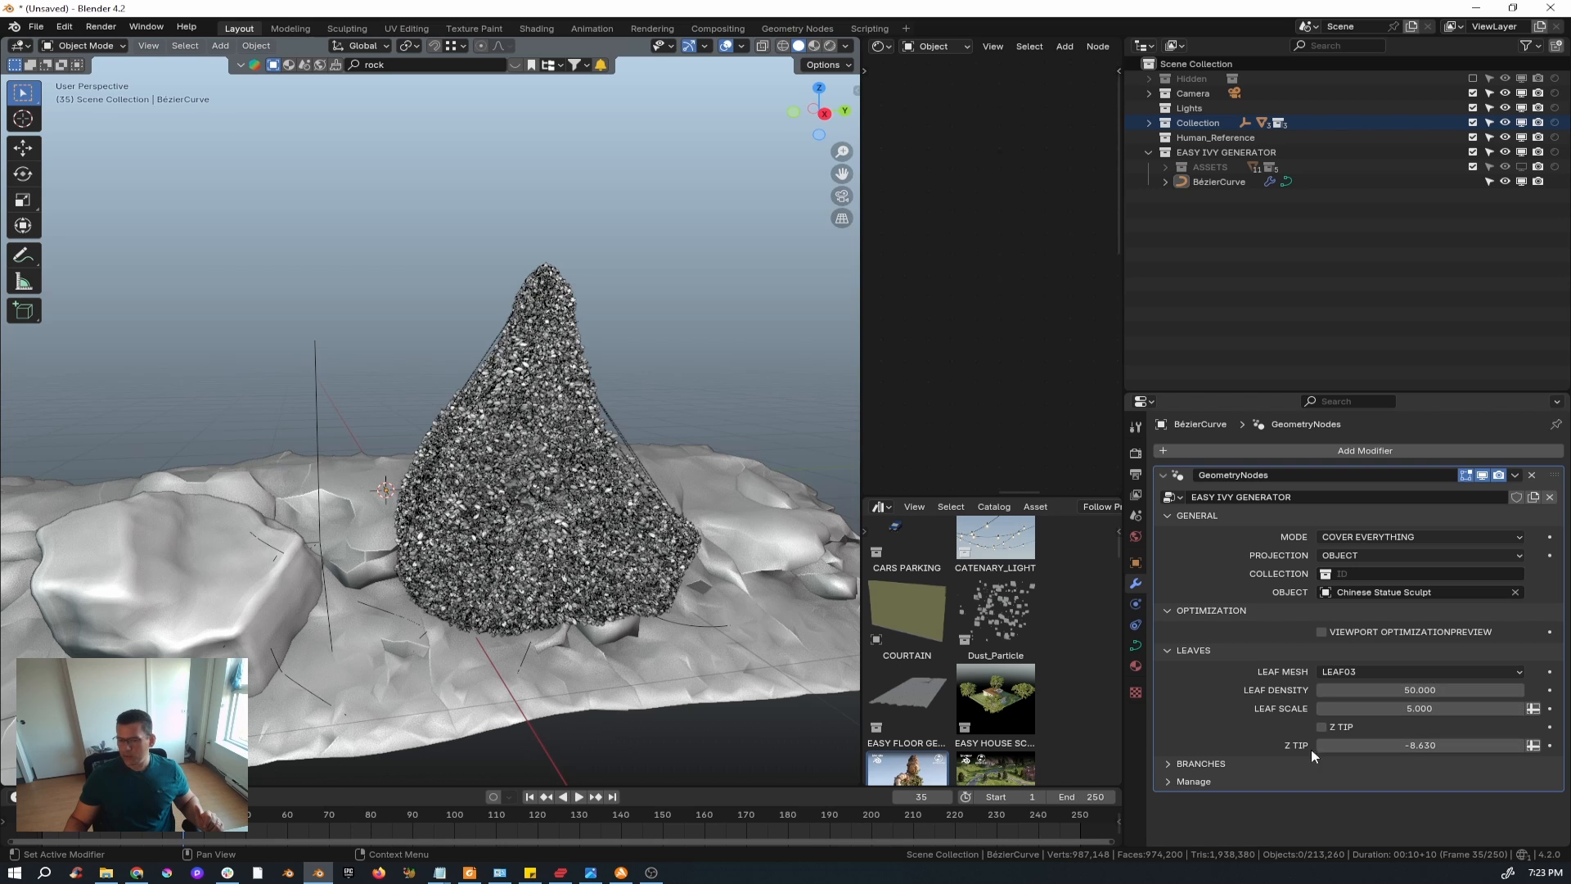
- Expand the BRANCHES settings, set the branch density to 20, and view the covered statue from another angle
left_click(1184, 764)
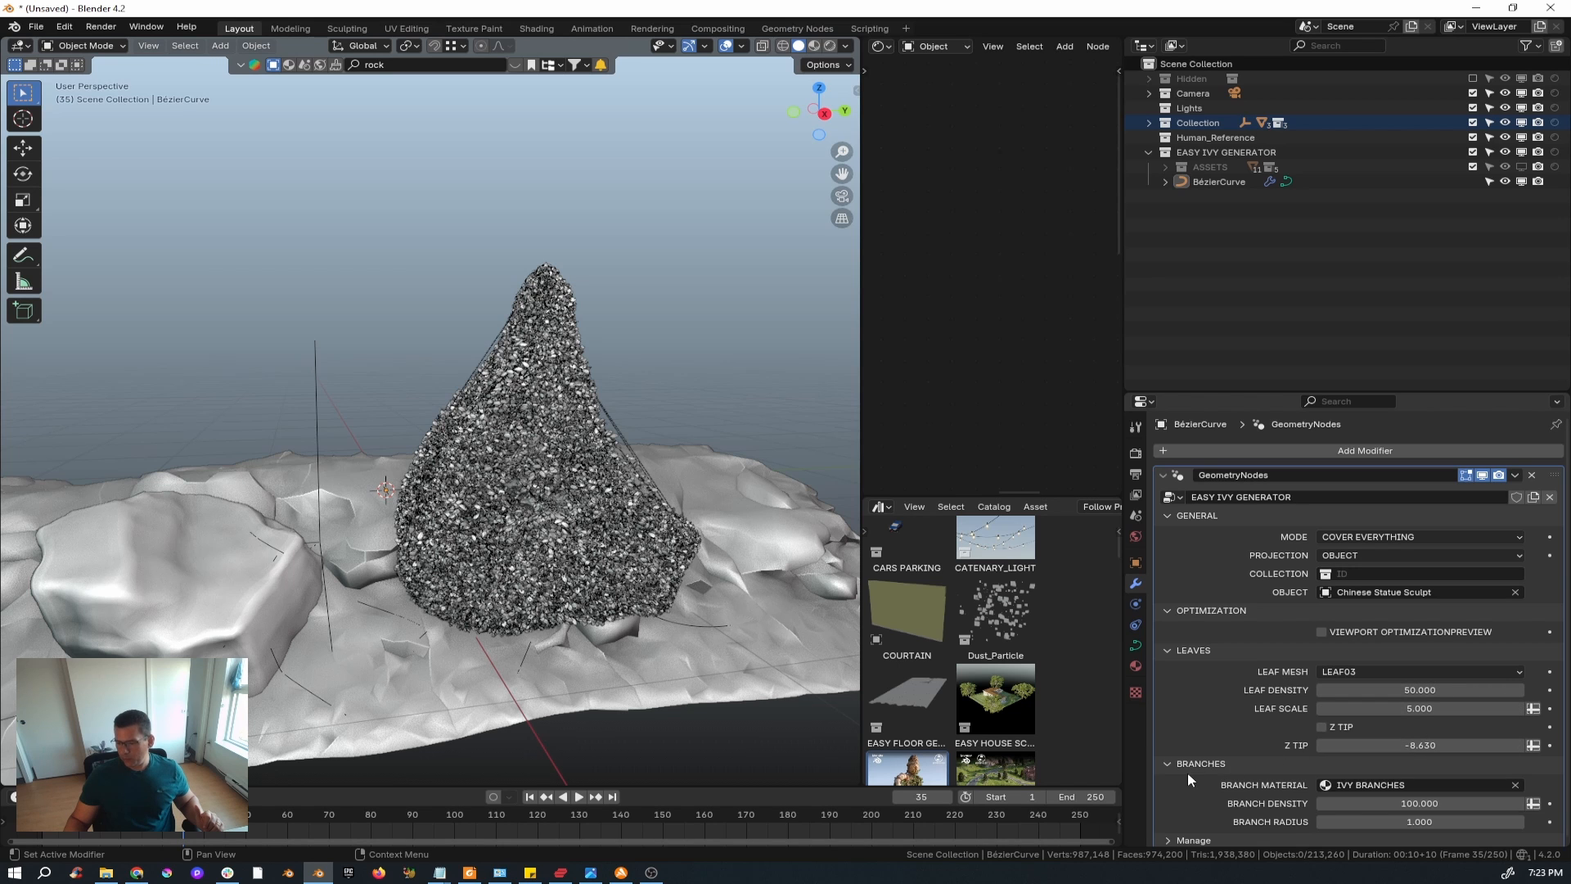
left_click(1424, 803)
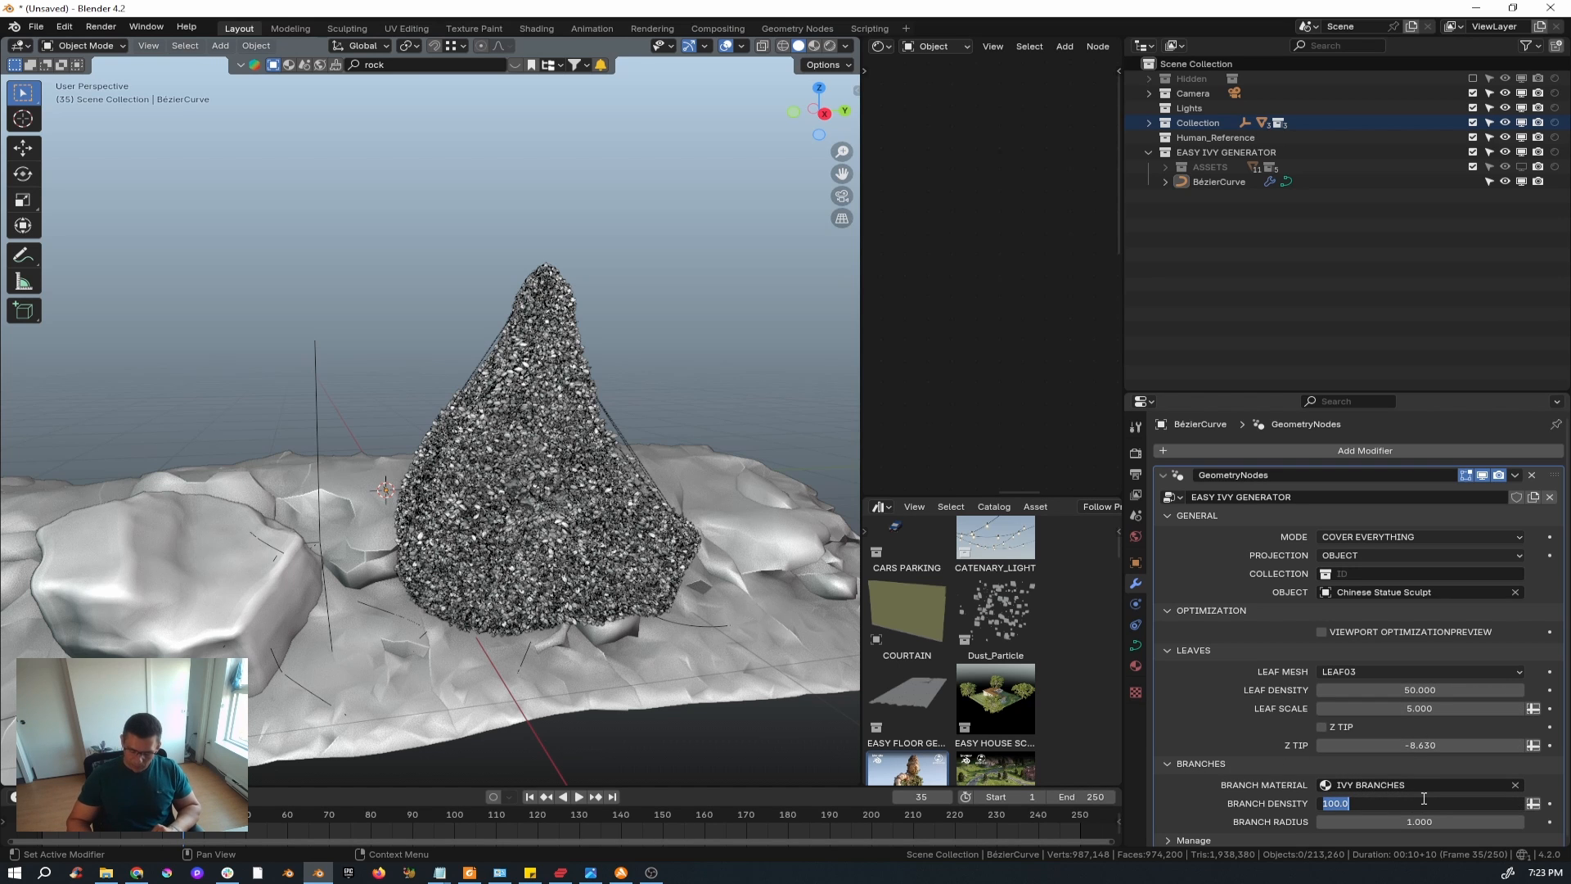
type("20")
key("Return")
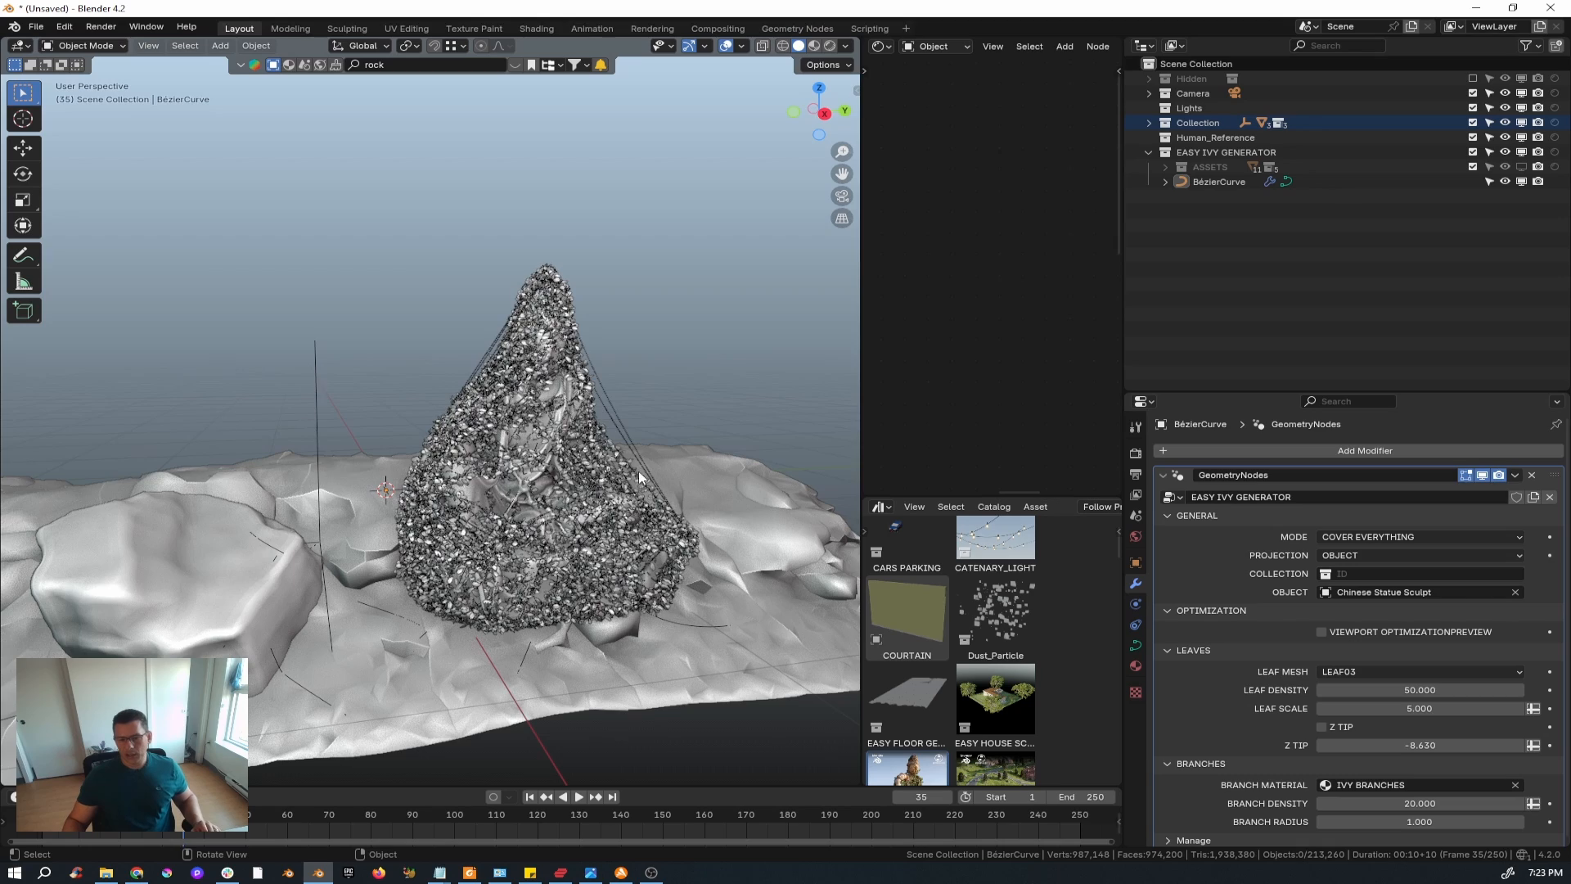
mouse_move(638, 470)
middle_mouse_down()
mouse_move(679, 462)
mouse_move(681, 483)
middle_mouse_up()
- Replace the ivy's target object with the large rock, 3DModel_Retopo, and view the whole scene
left_click(1516, 592)
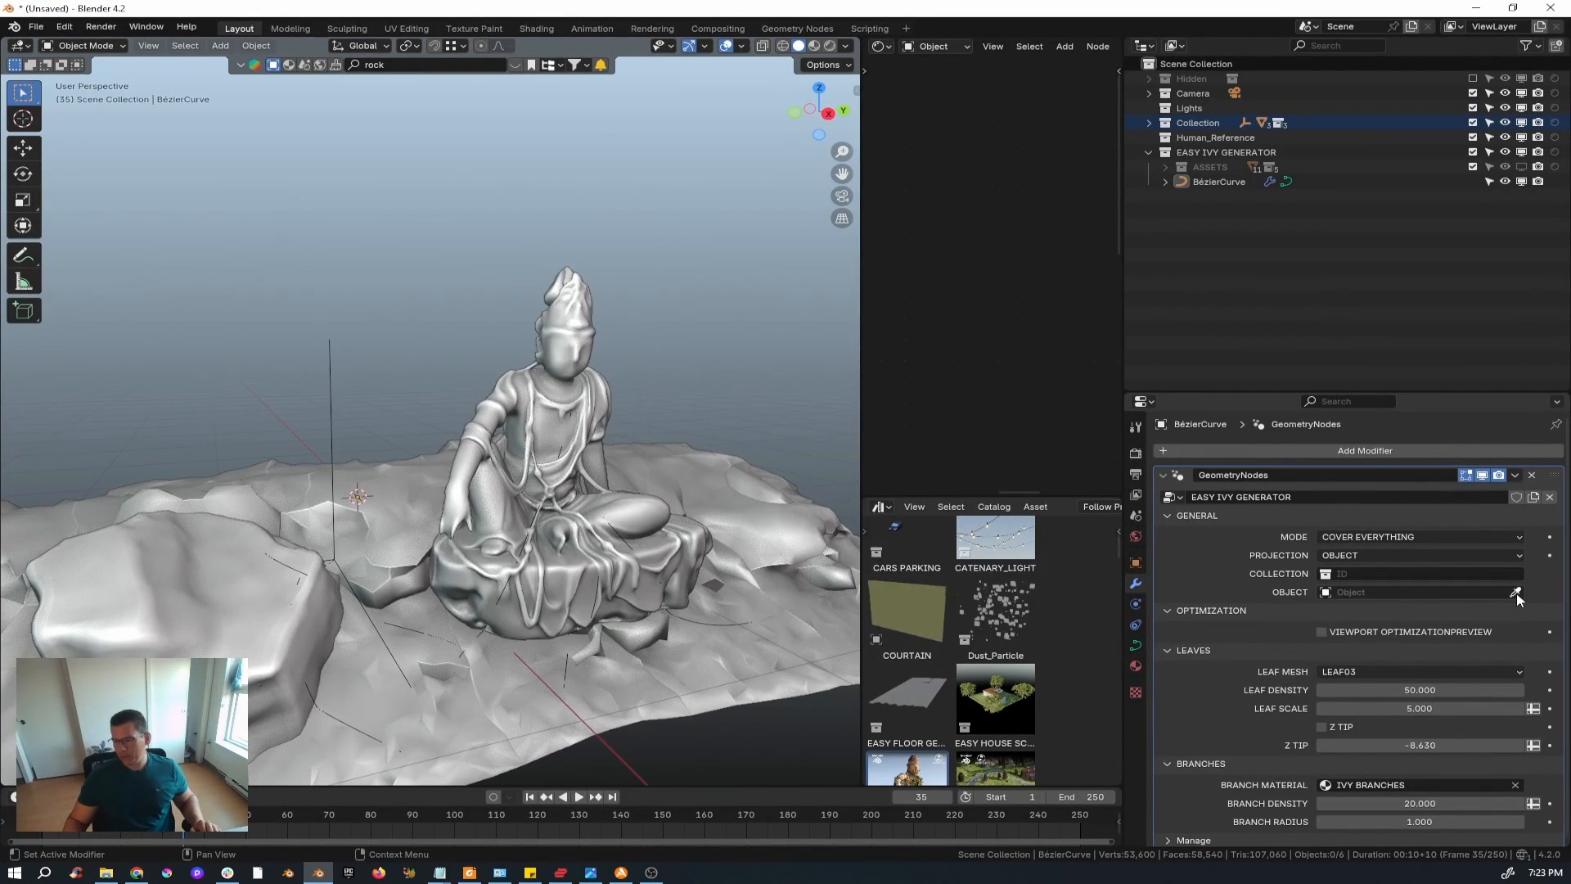
left_click(1516, 593)
left_click(178, 632)
middle_click_drag(179, 632, 639, 486)
scroll(629, 515, "down", 5)
scroll(479, 565, "down", 3)
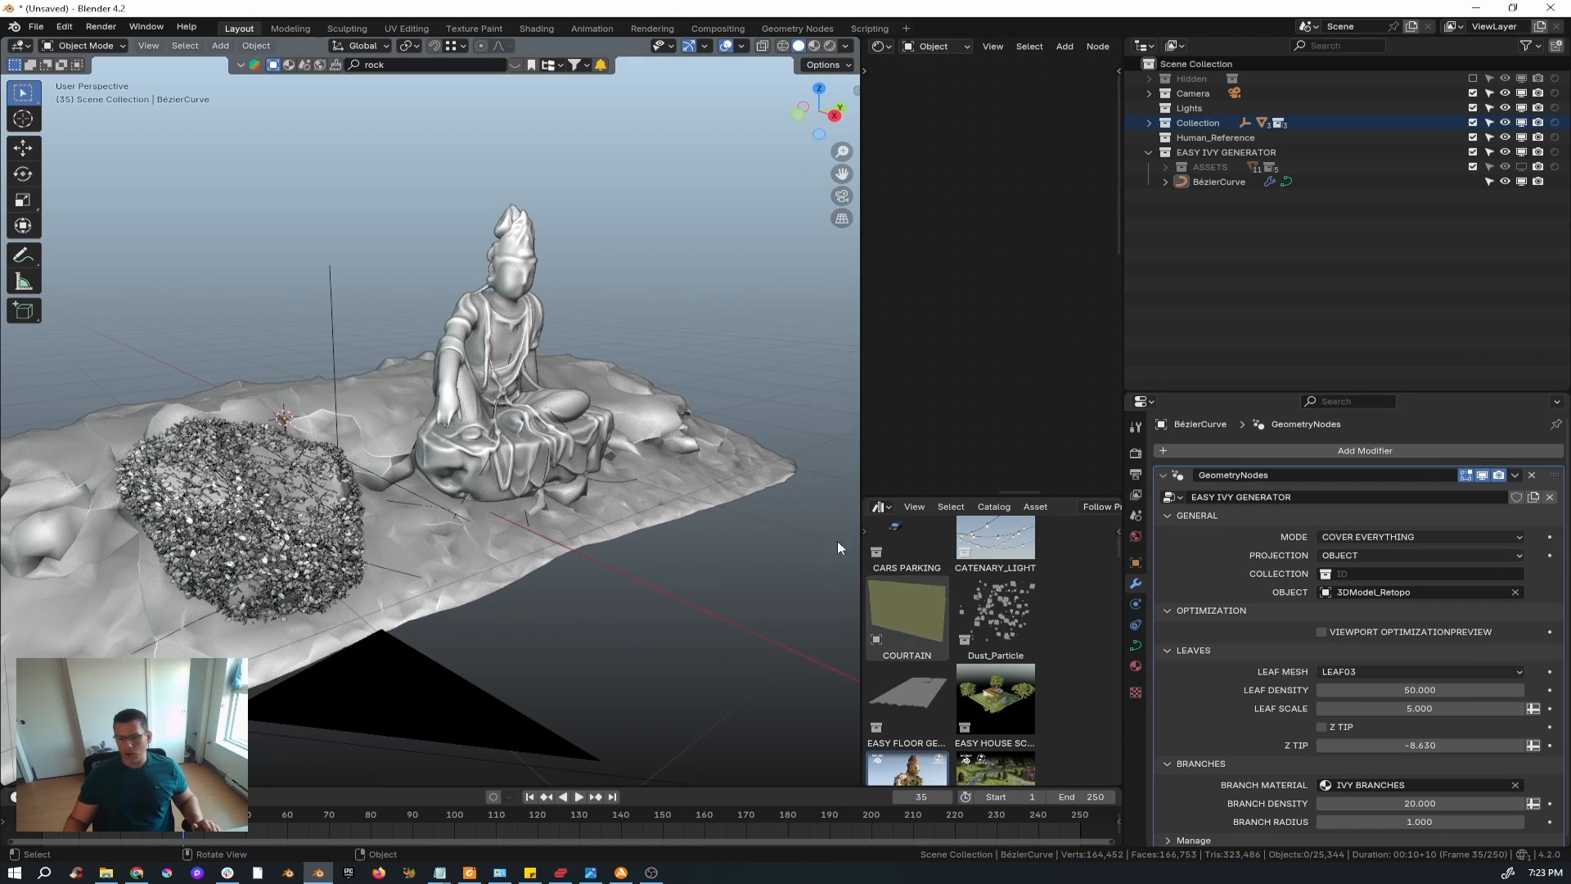
- Try covering the Rock forest ground with ivy, view it from another angle, then clear the target object
left_click(1515, 591)
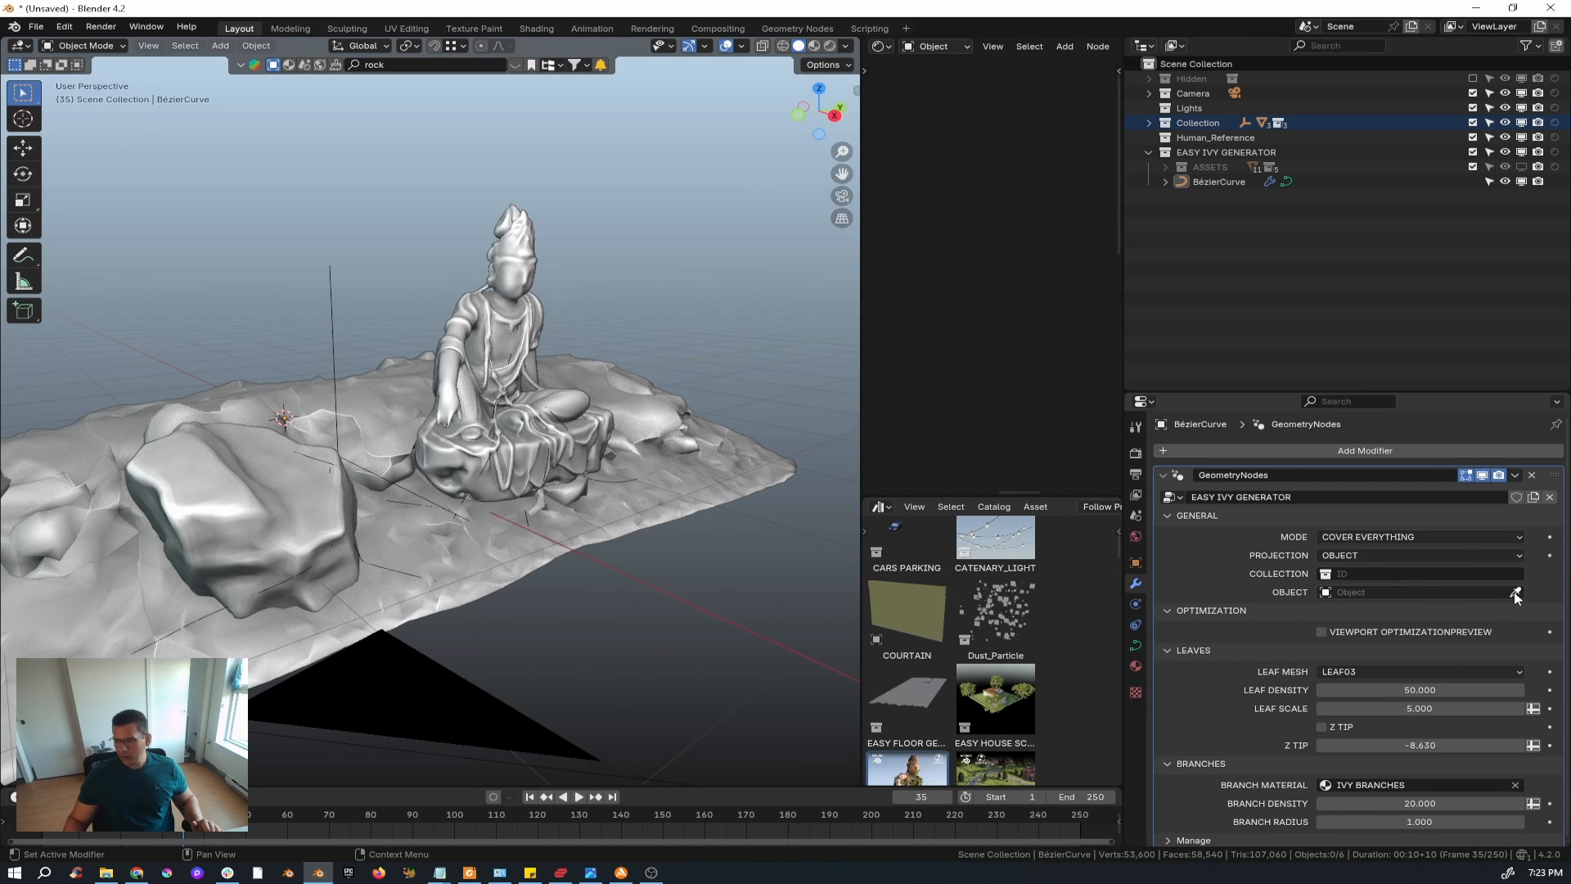
left_click(1515, 592)
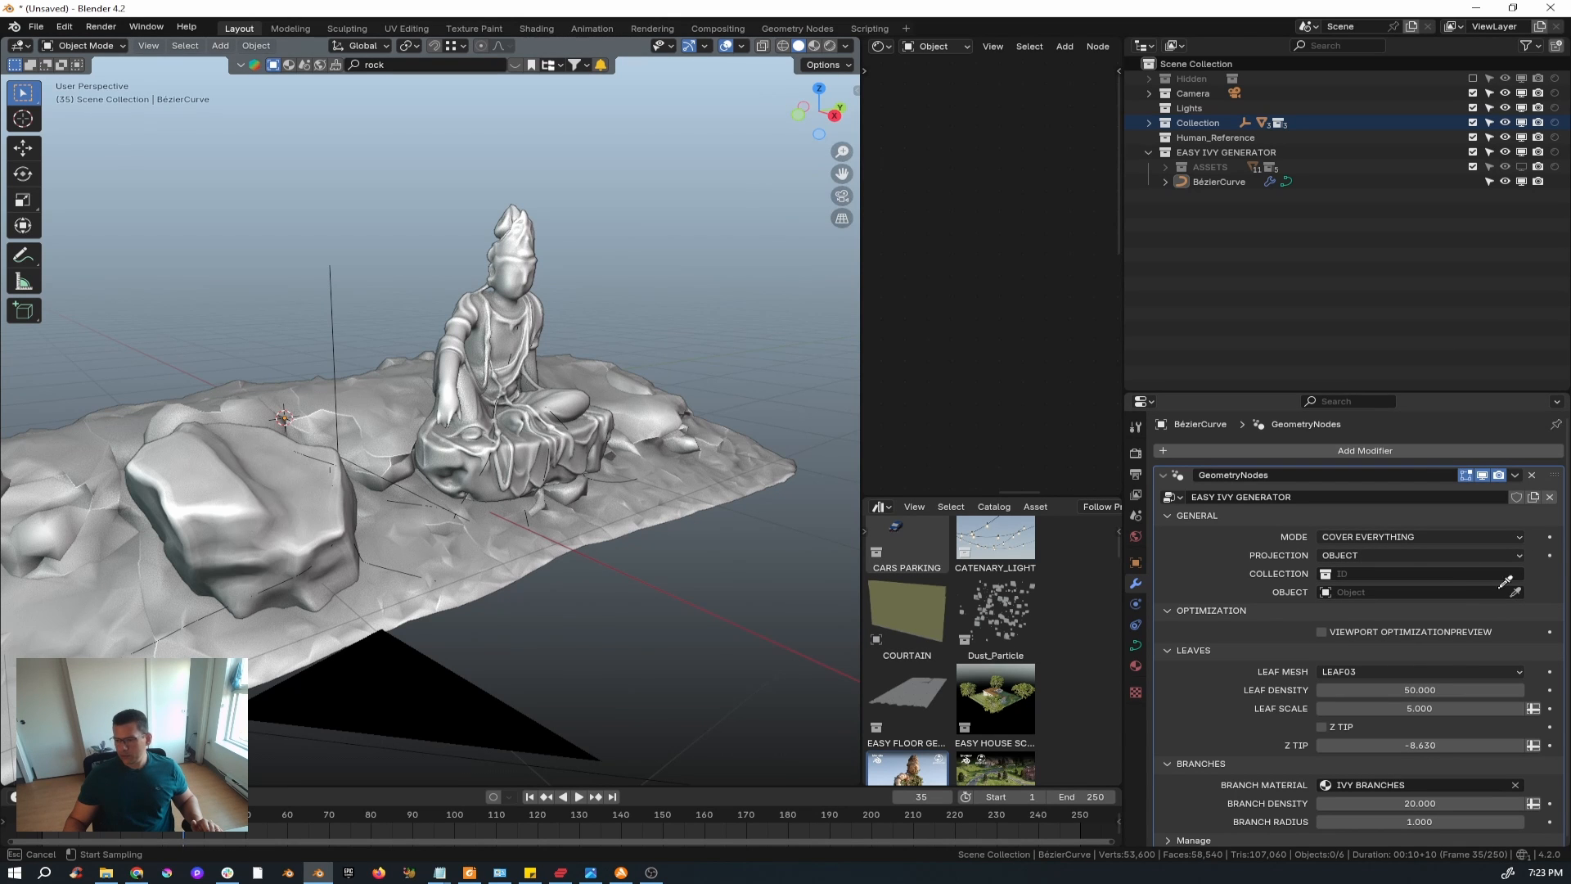
left_click(645, 483)
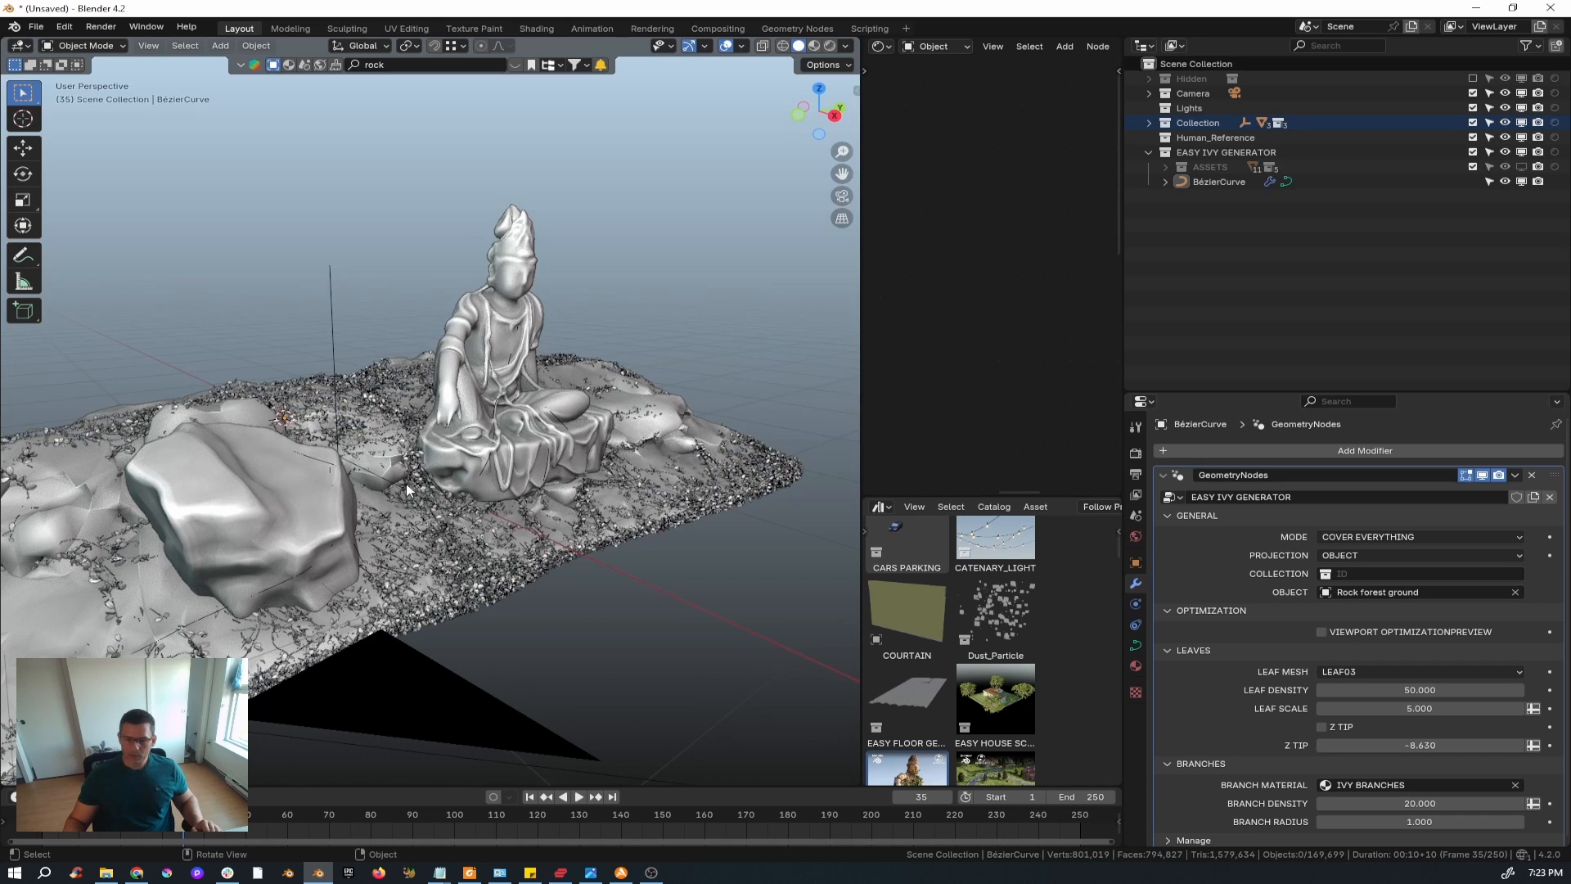
middle_click_drag(406, 484, 311, 523)
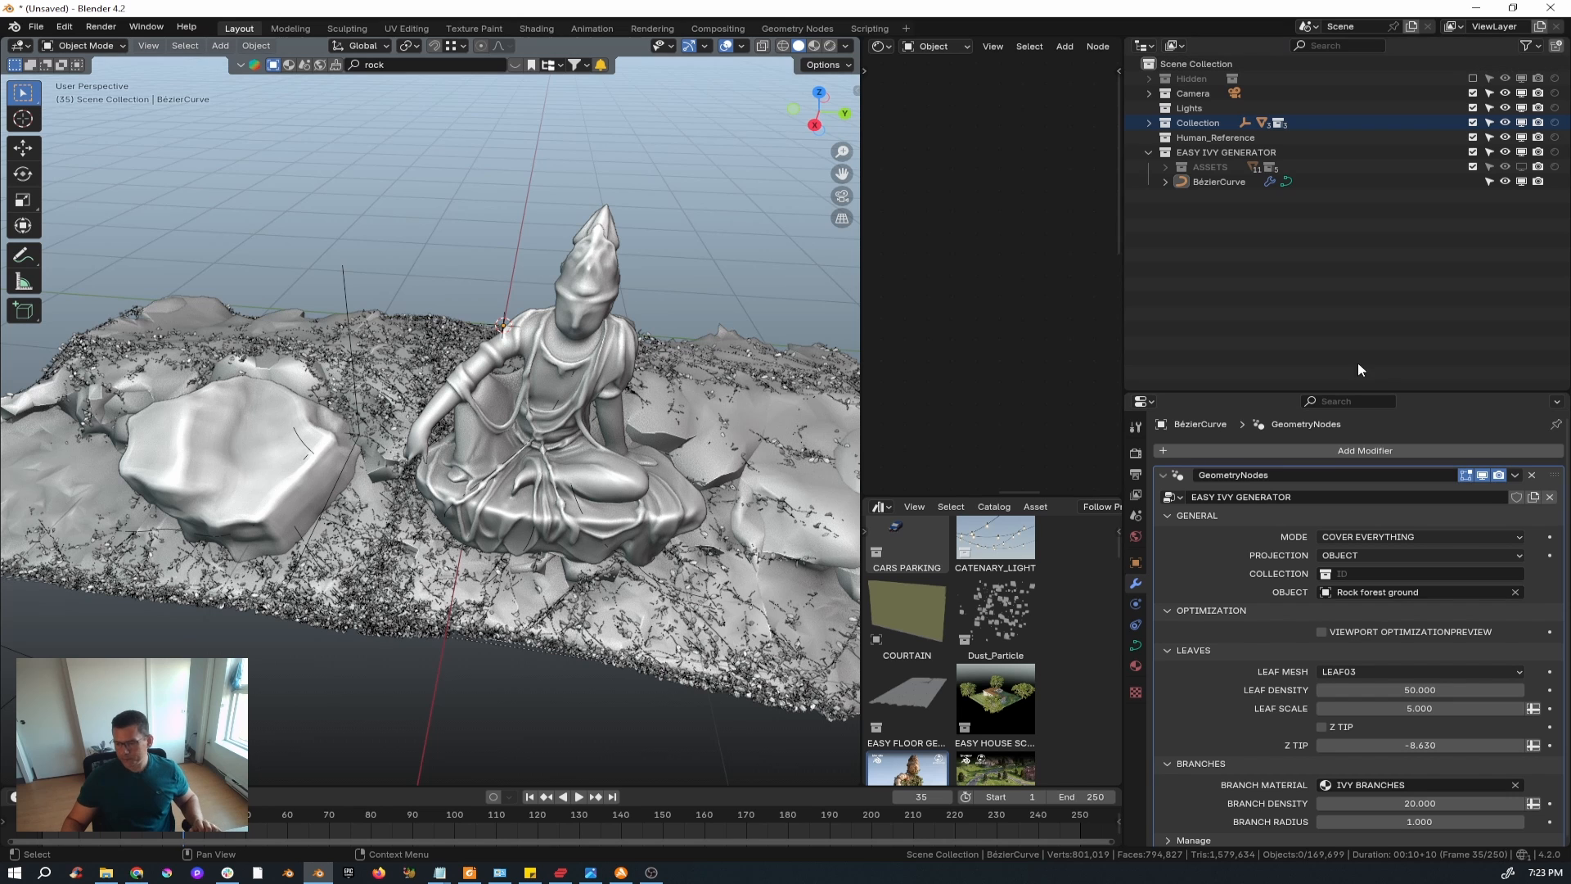
left_click(1514, 591)
middle_click_drag(508, 585, 622, 540)
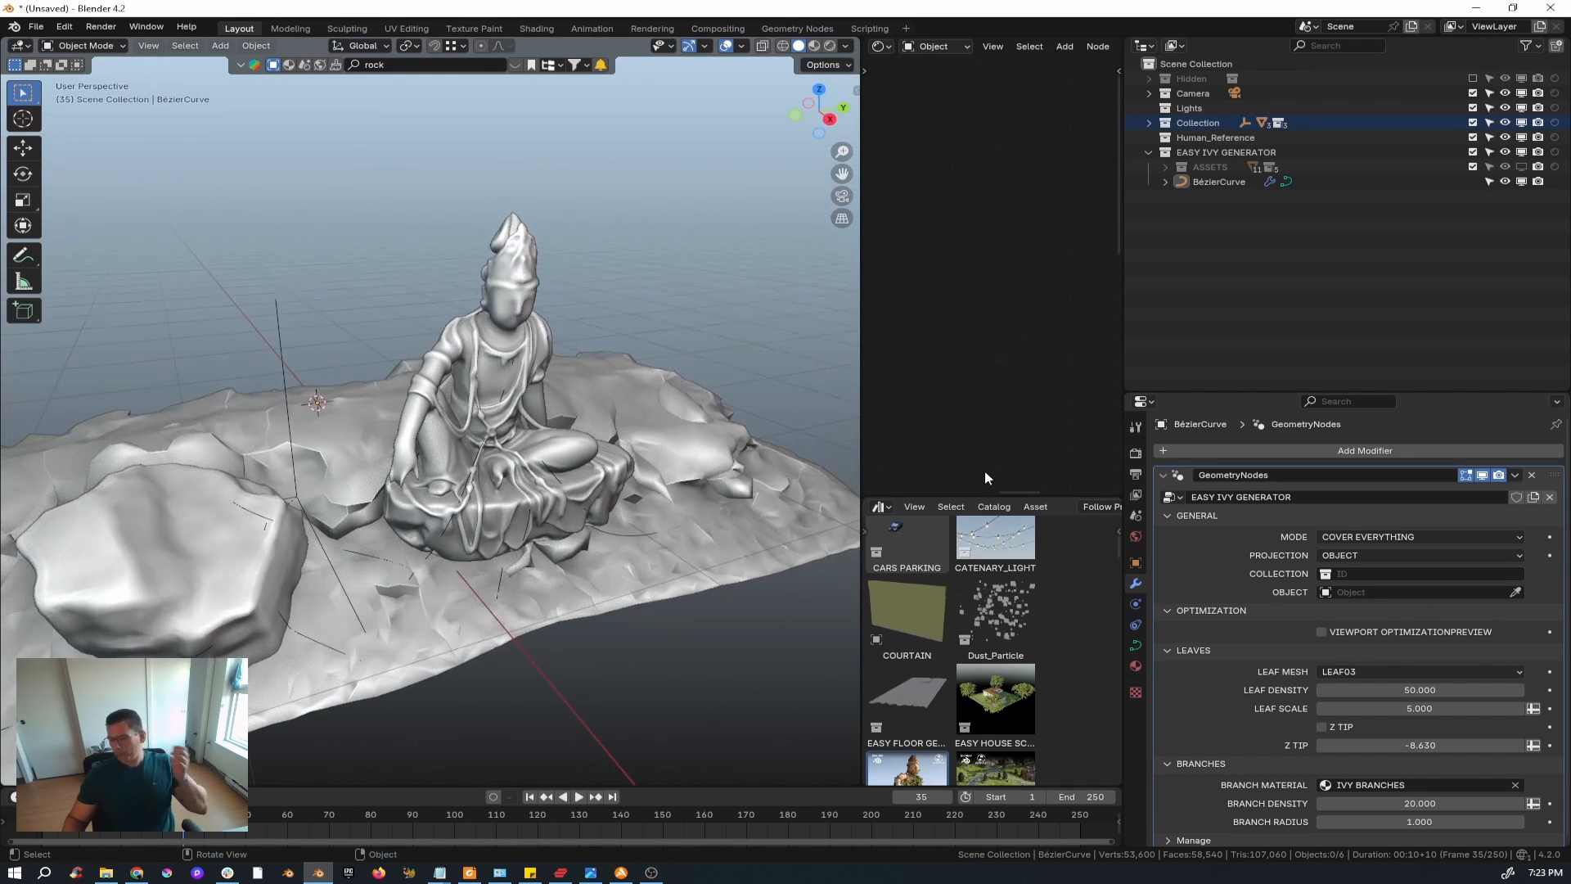
- Set the ivy projection to COLLECTION and assign the scene's Collection as its target
left_click(1361, 553)
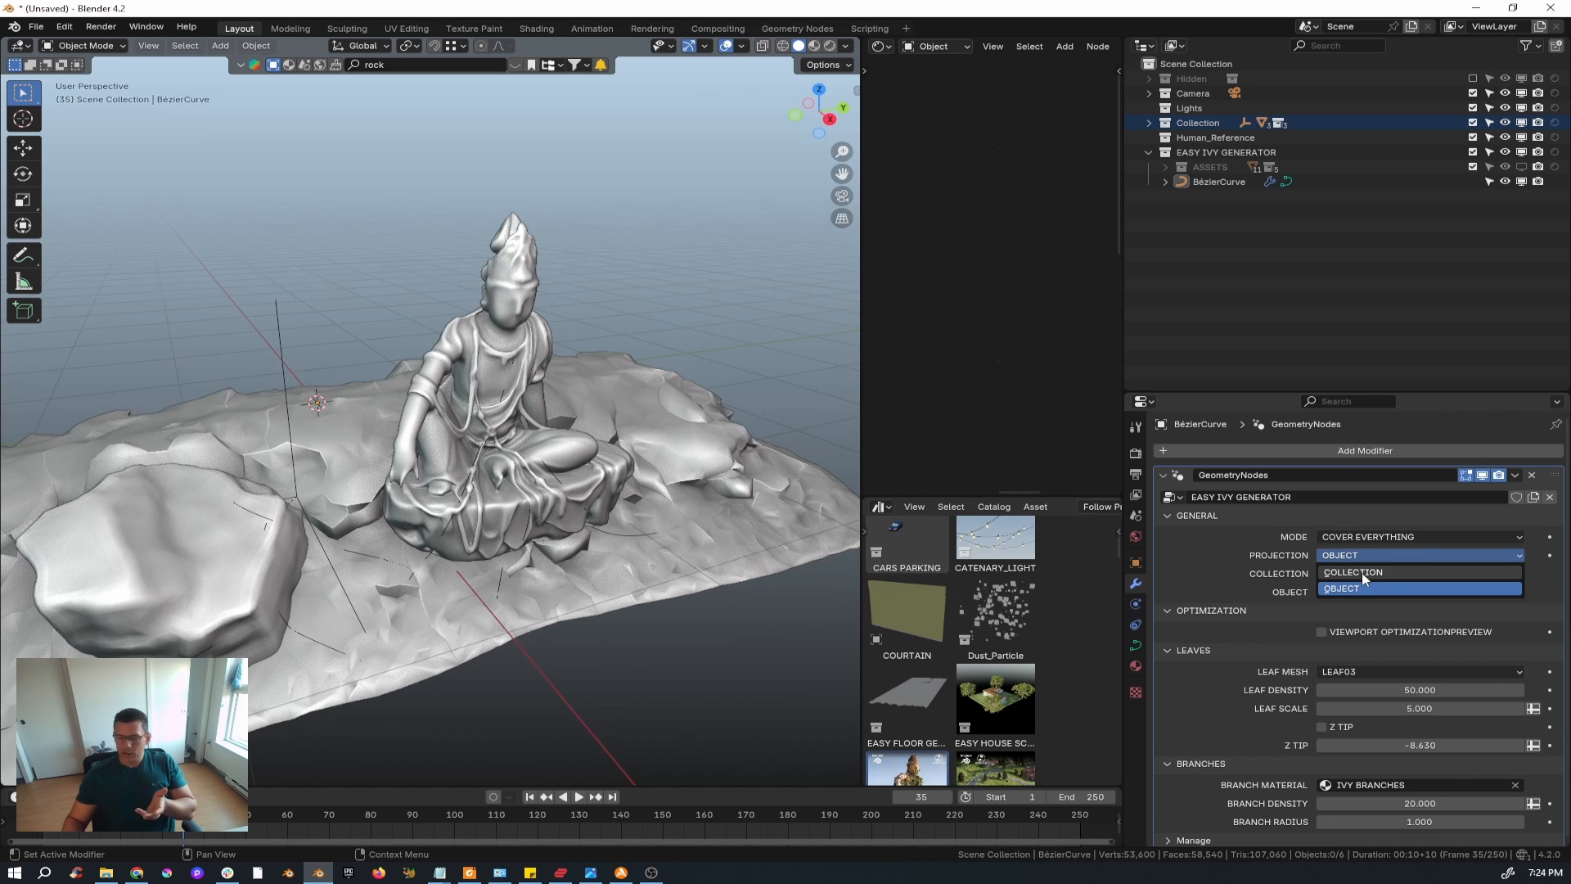
left_click(1363, 573)
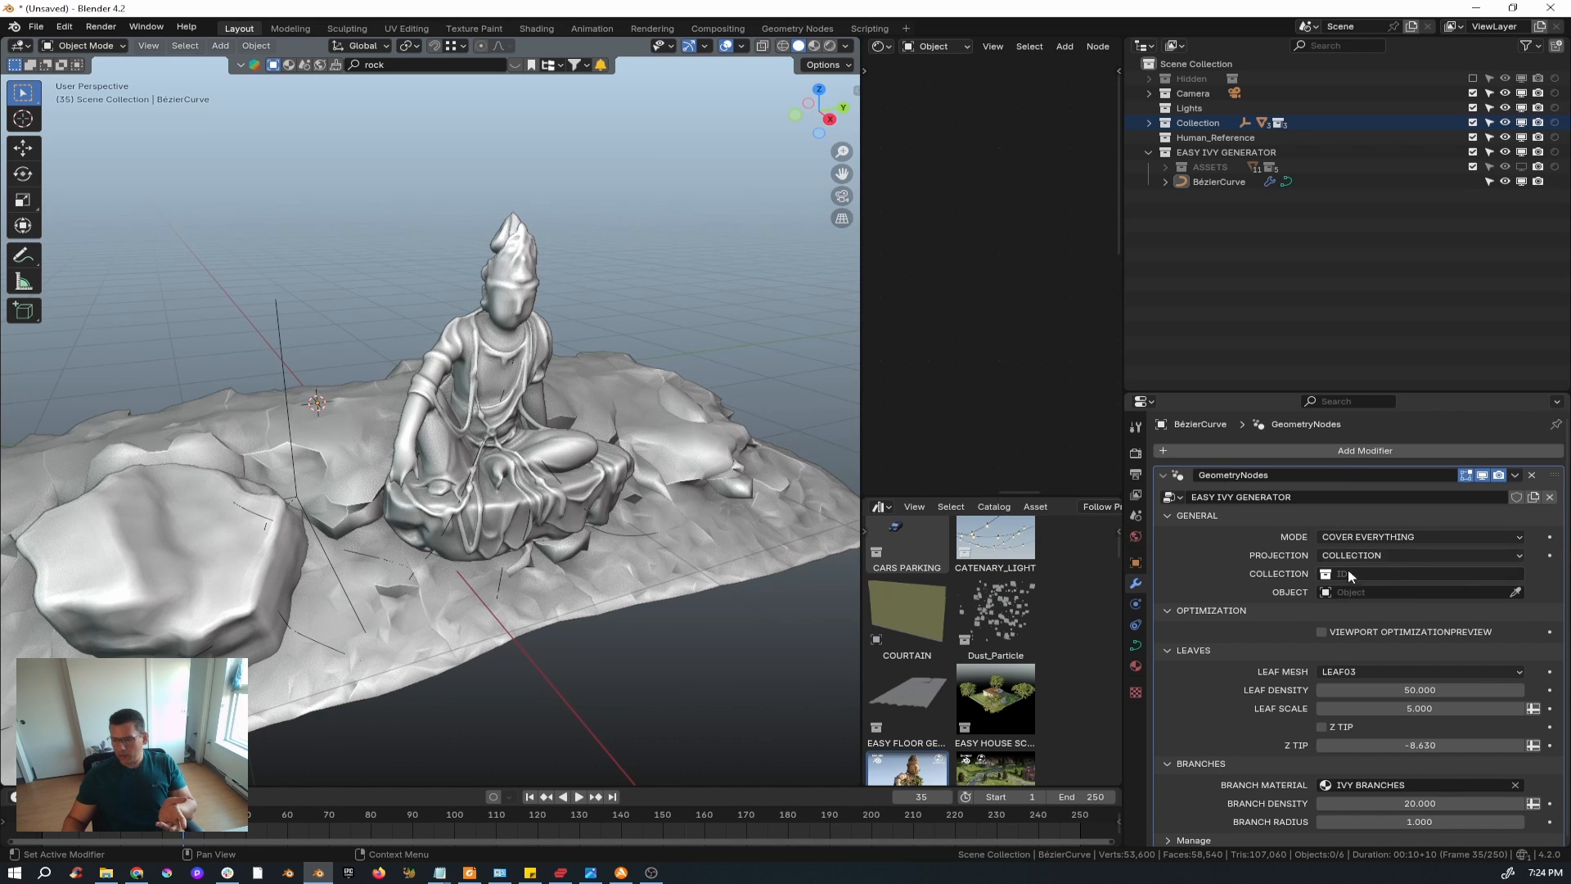
left_click_drag(1179, 125, 1330, 578)
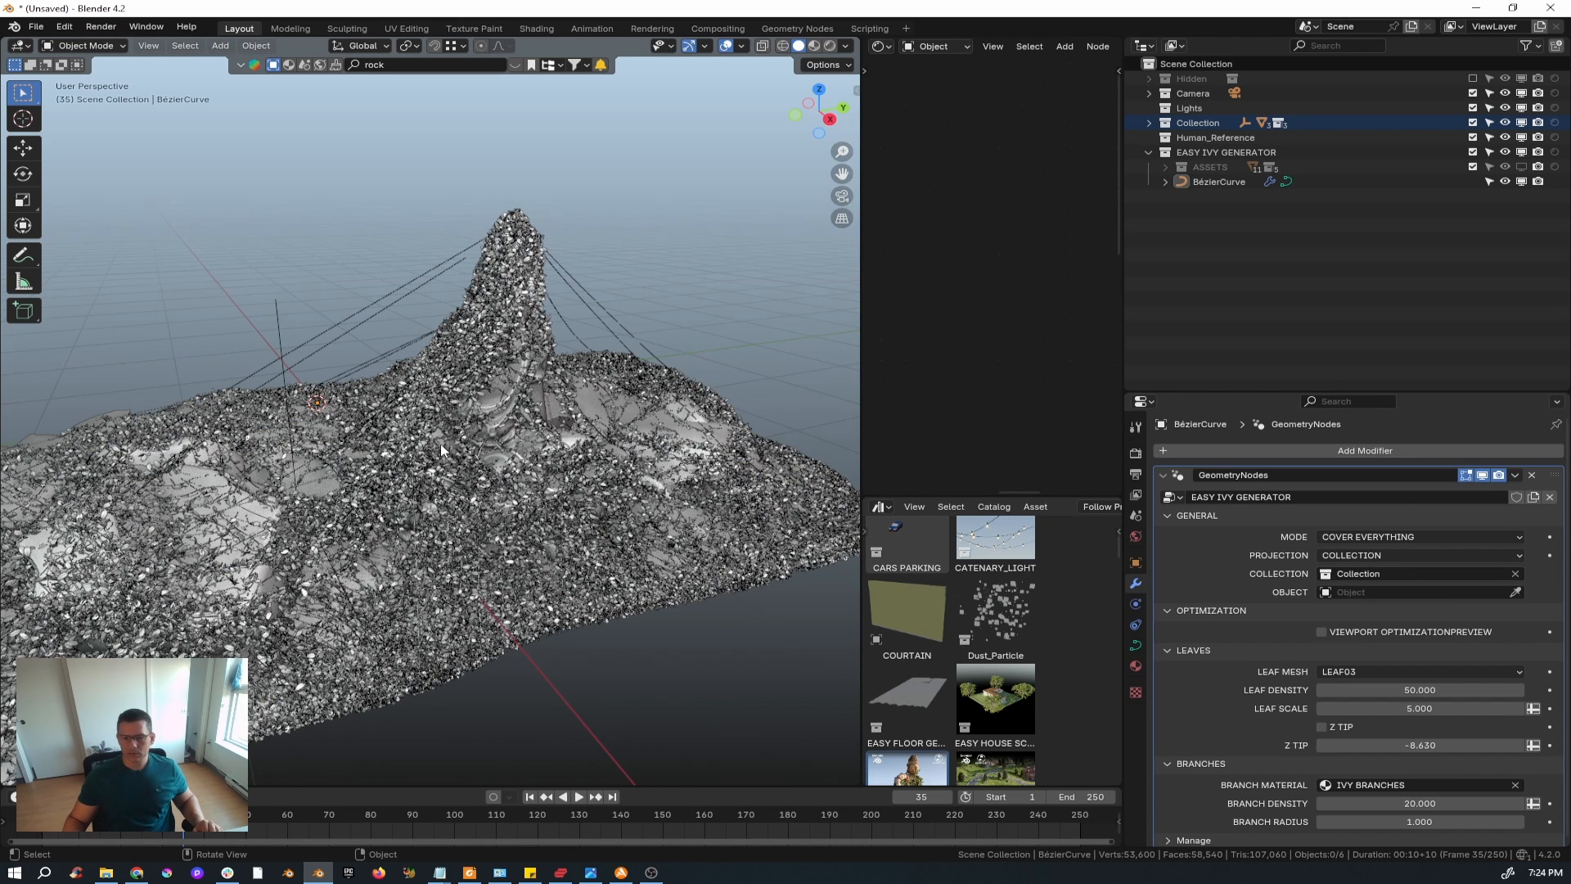
middle_click_drag(447, 440, 472, 431)
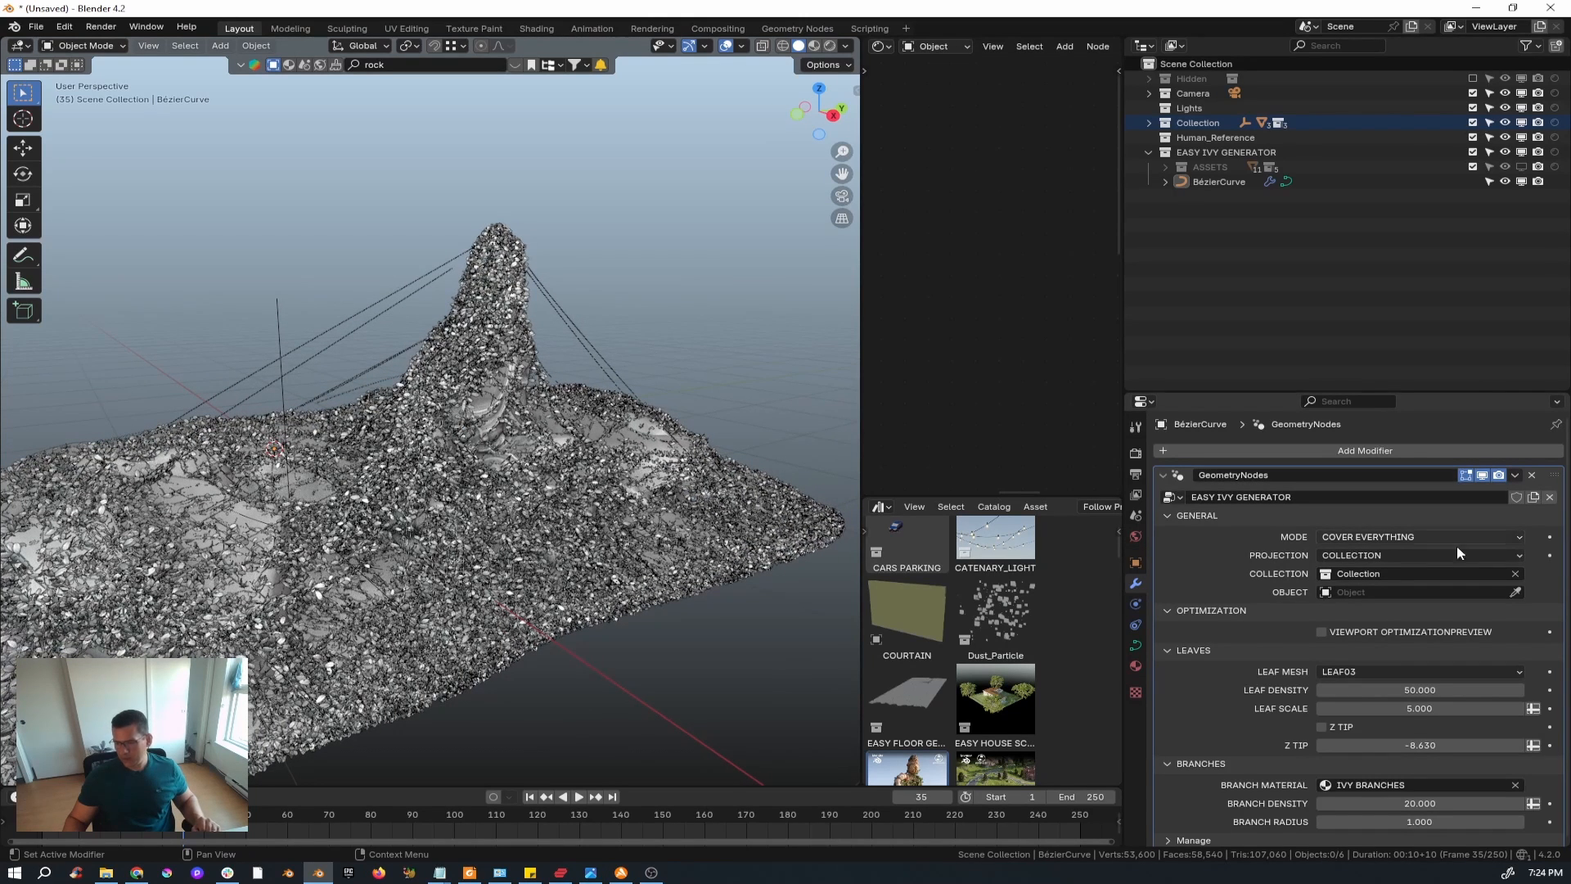
- Clear the ivy's target collection and switch the generator mode to DRAW
left_click(1515, 573)
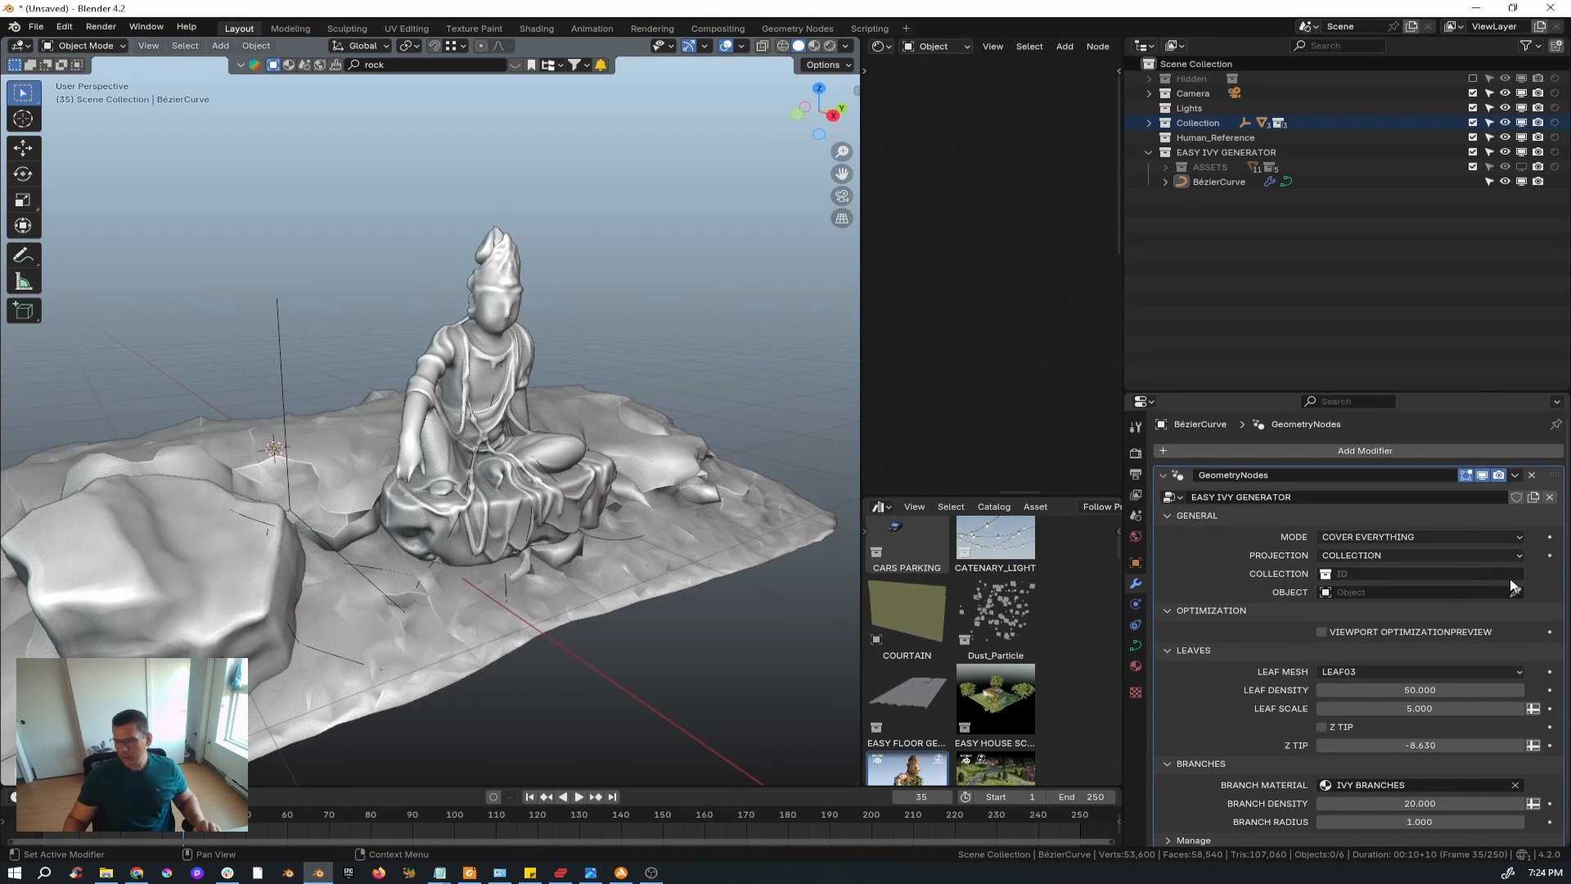
middle_click_drag(310, 527, 491, 513)
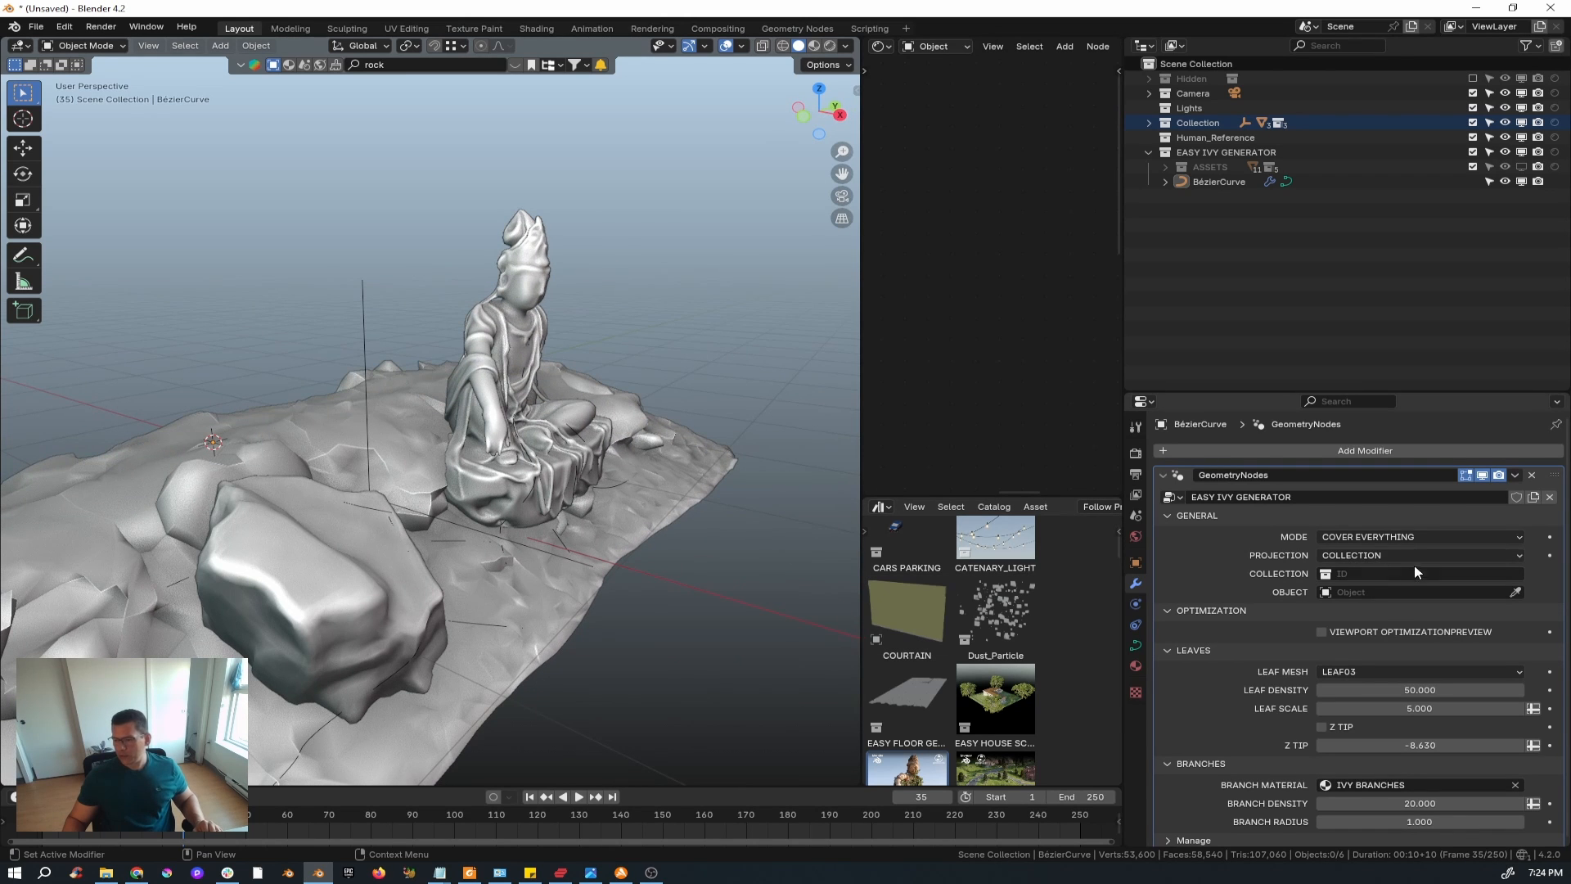
left_click(1405, 536)
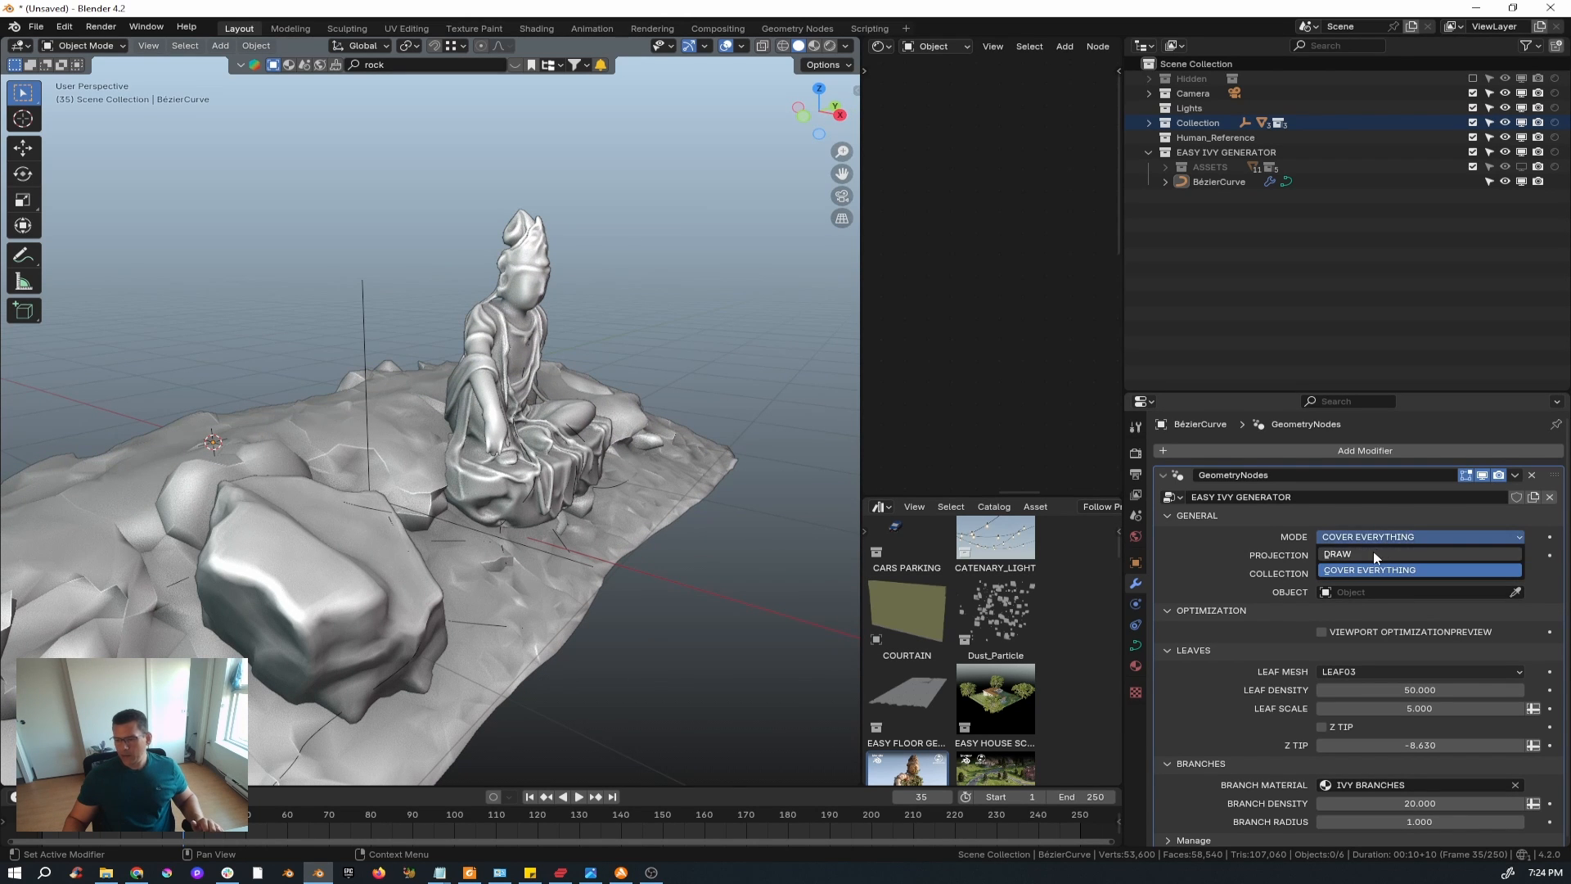
left_click(1383, 556)
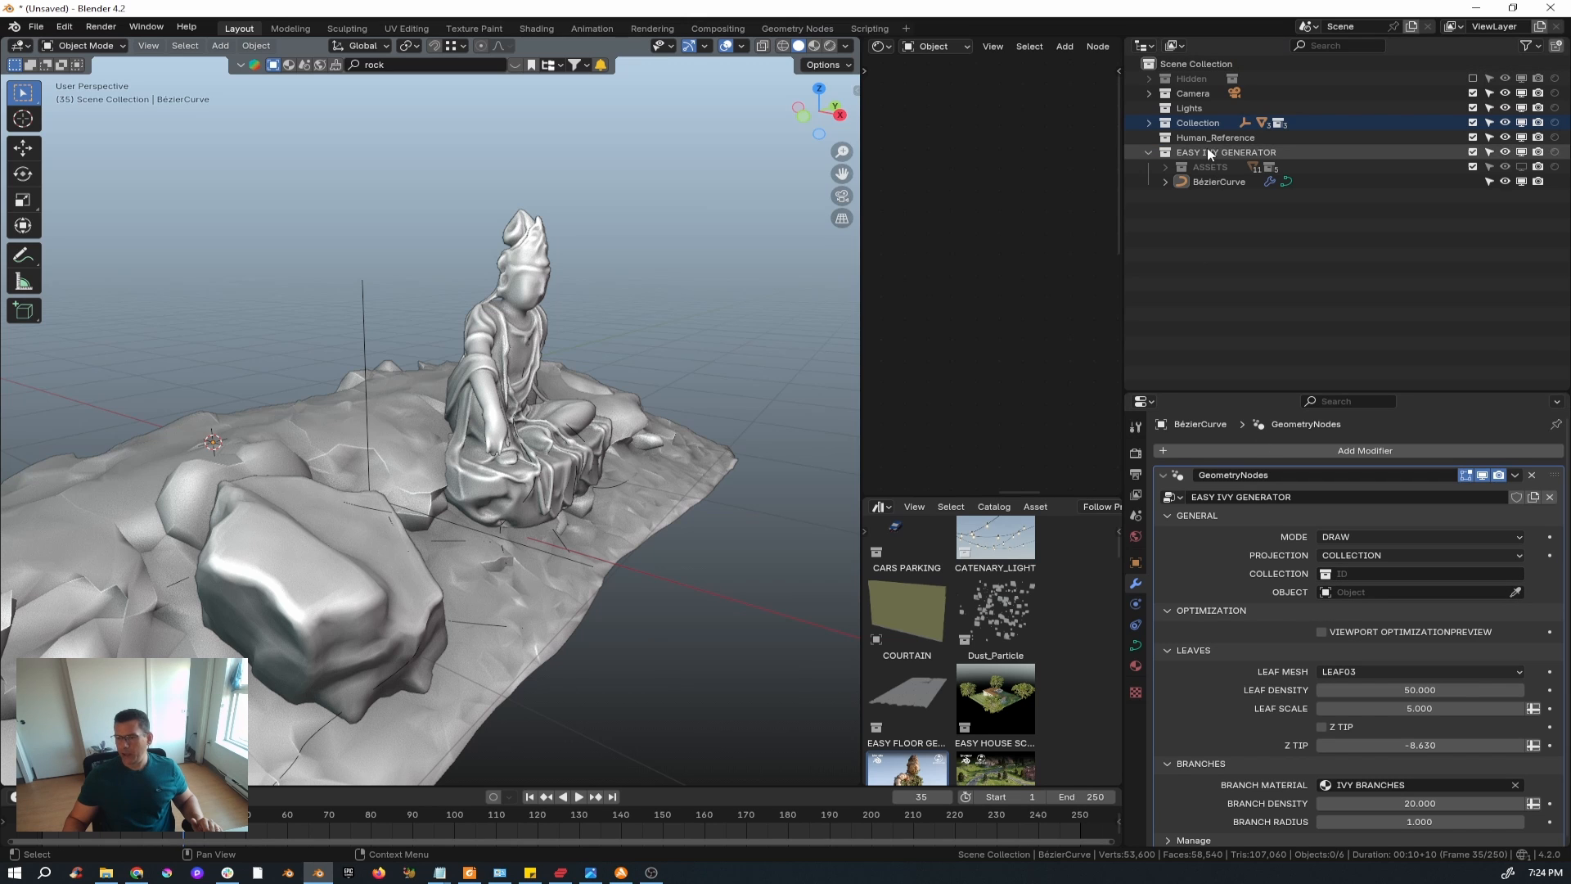
- Assign the large rock, 3DModel_Retopo, as the ivy's target object and set the projection to OBJECT
left_click(1517, 592)
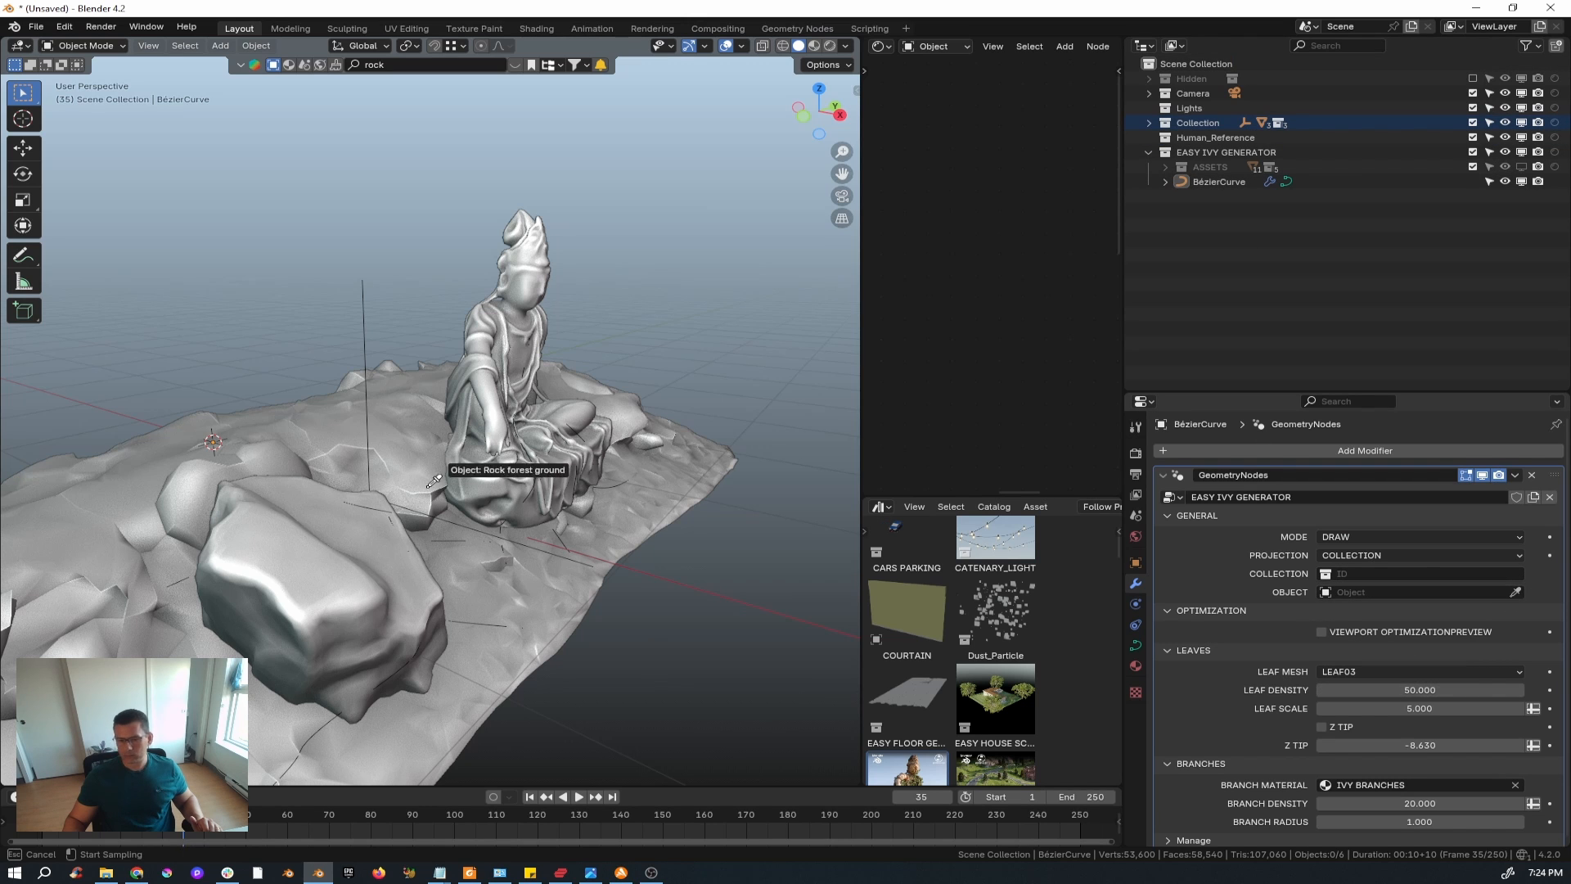
left_click(375, 533)
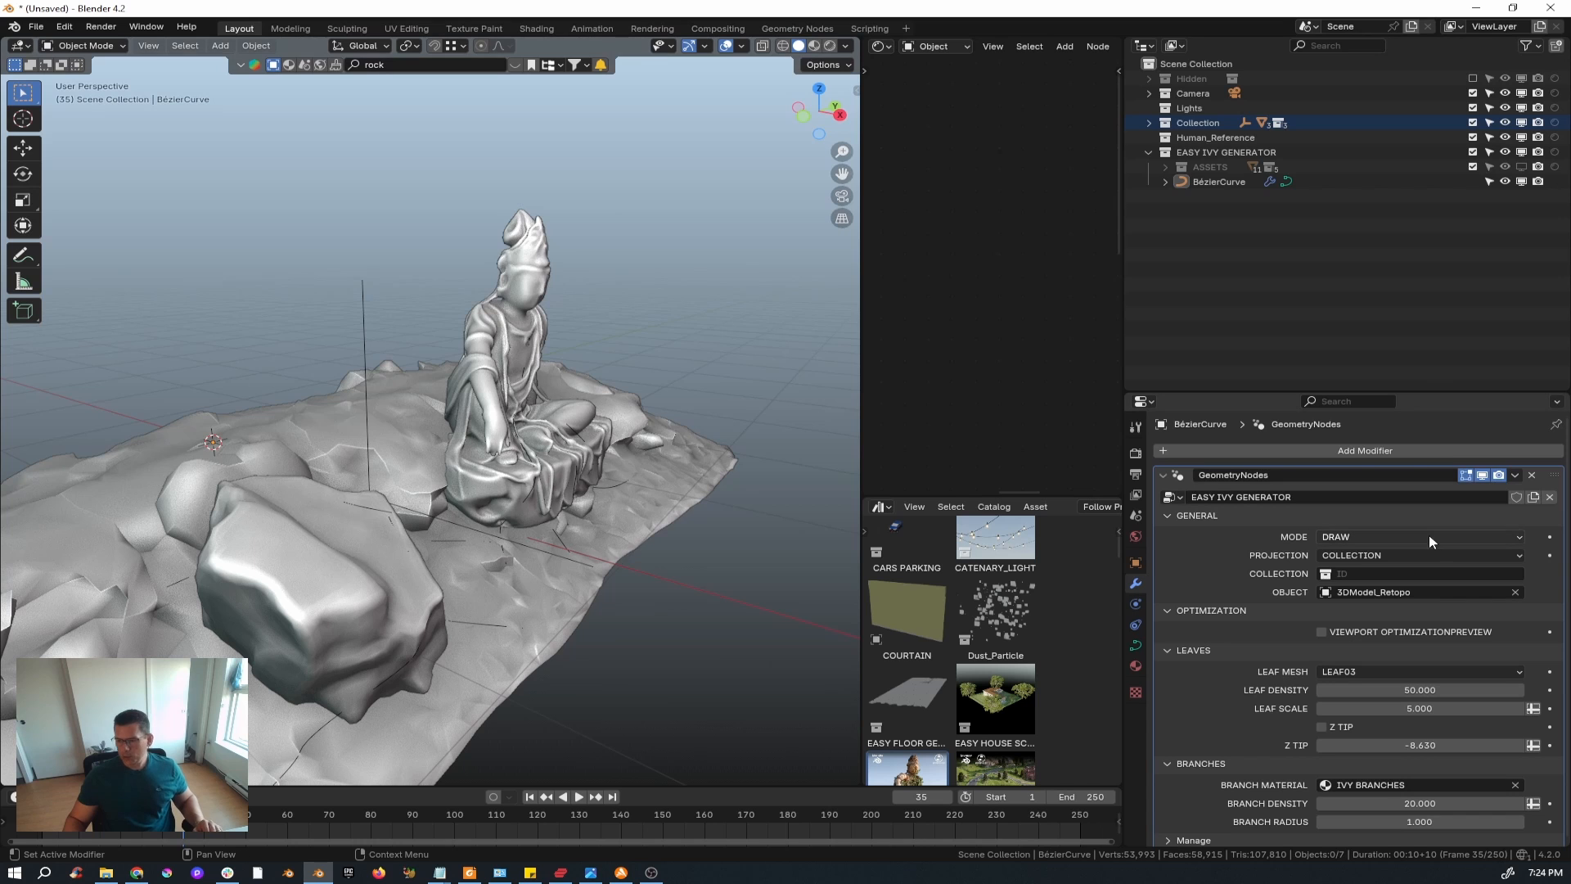
left_click(1368, 557)
left_click(1360, 589)
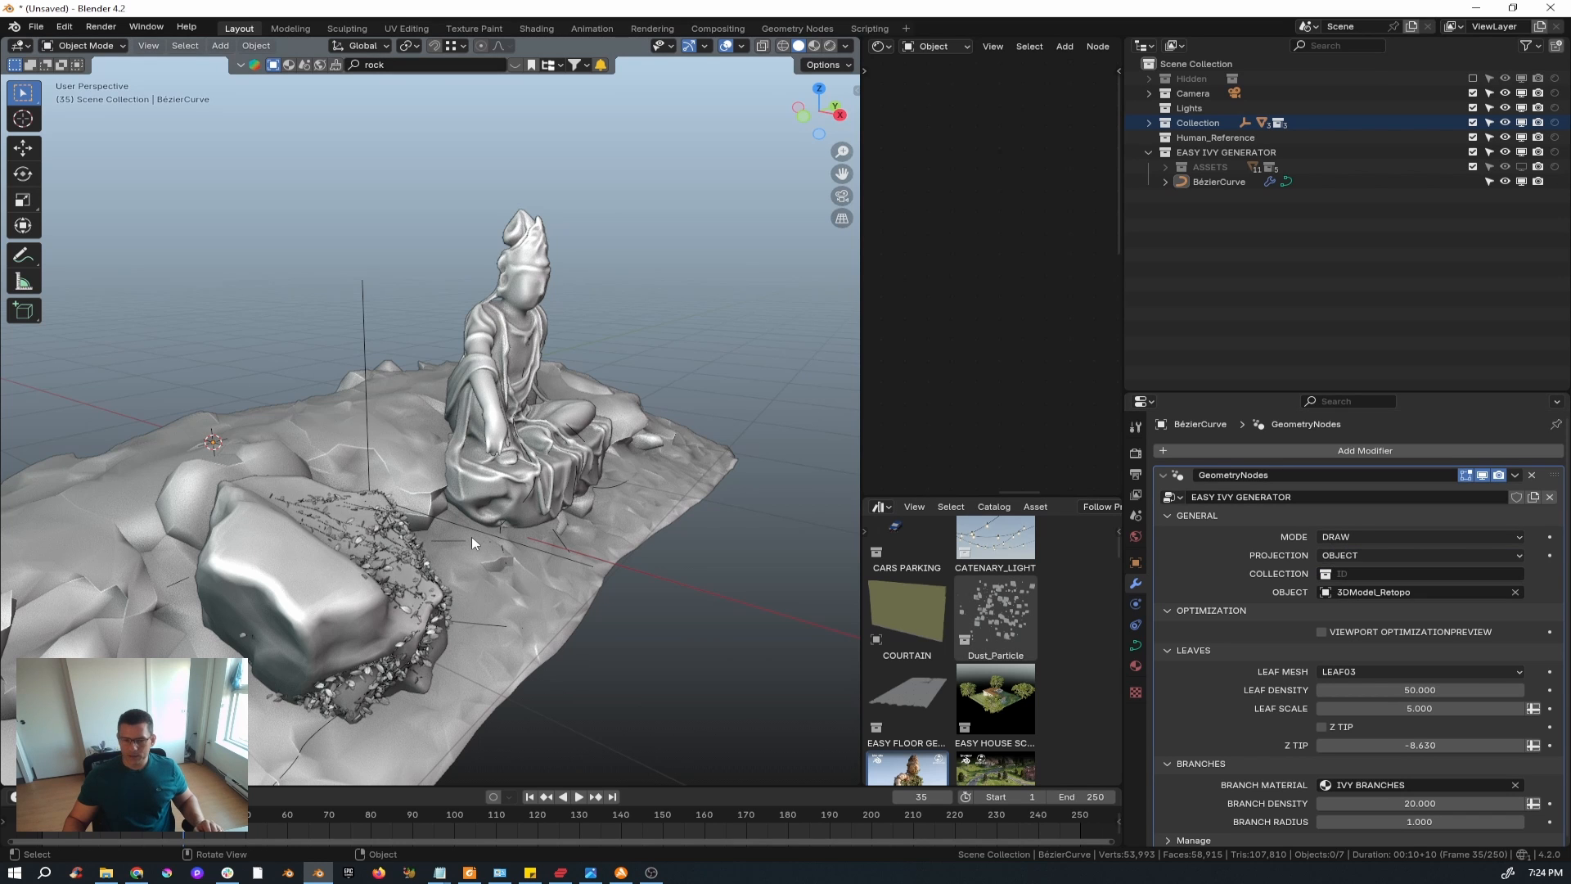
middle_click_drag(471, 537, 356, 543)
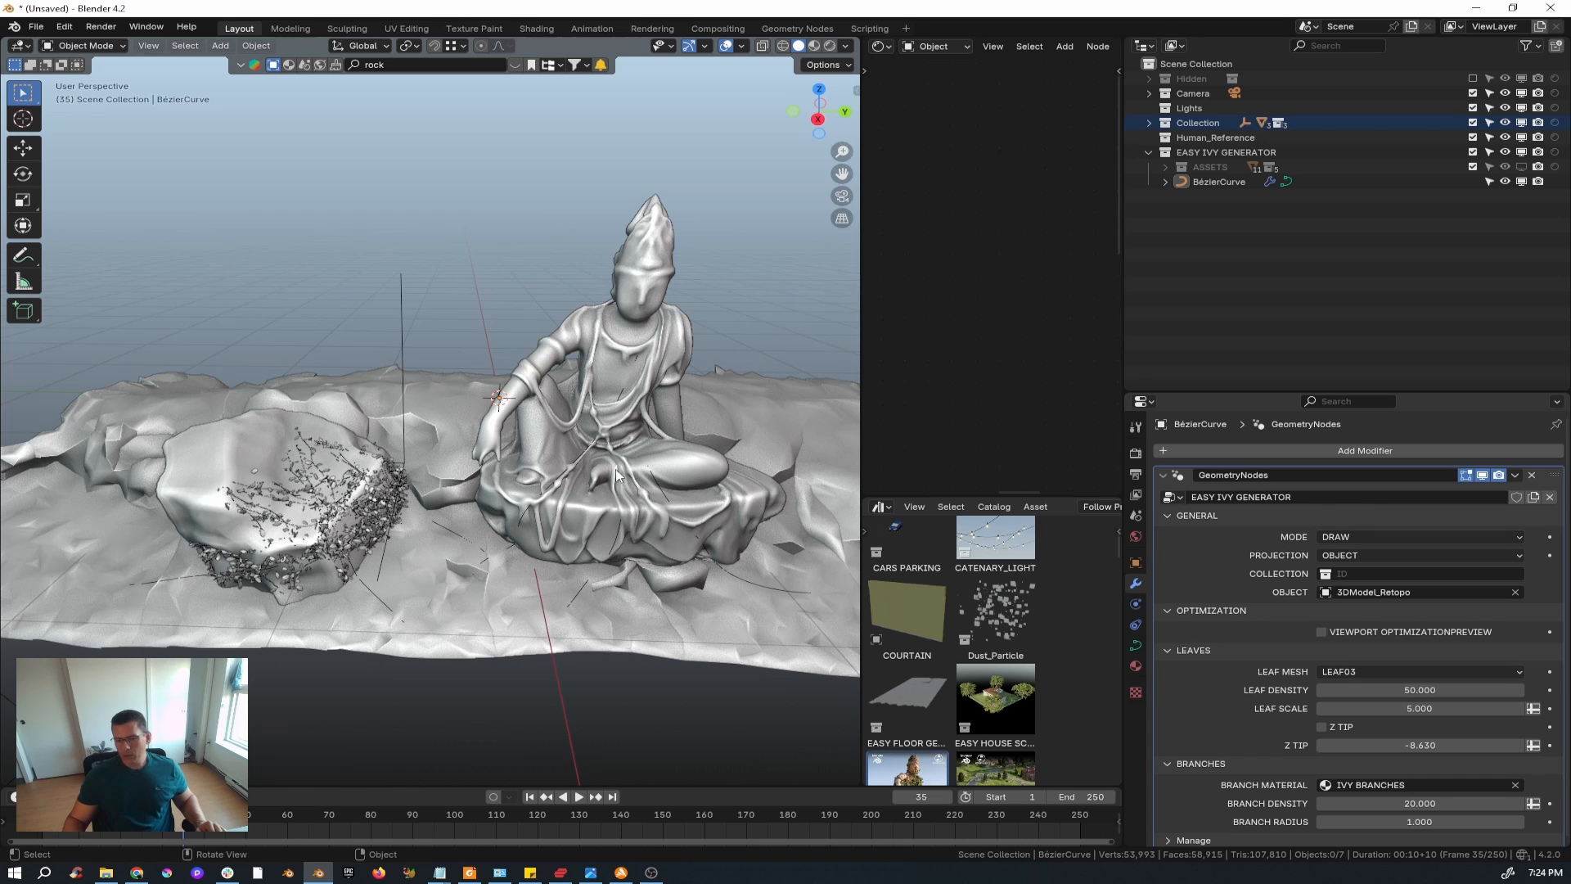
middle_click_drag(426, 465, 434, 458)
- Enter Edit Mode on the ivy curve, select all its strokes and move them along Y onto the large rock
key("Tab")
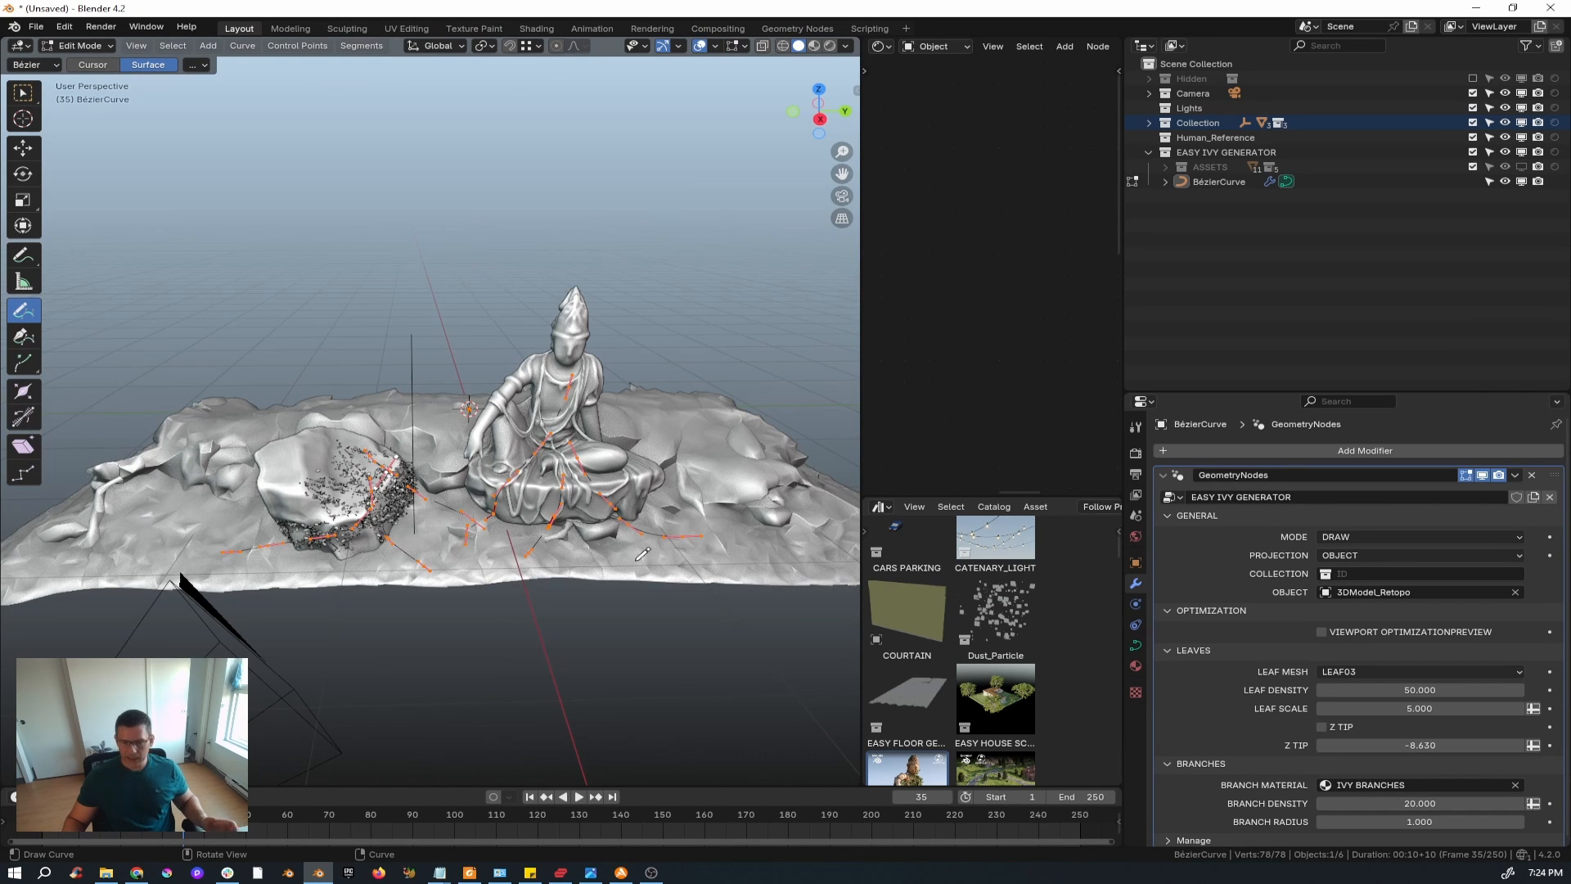
key("a")
key("KP_Decimal")
key("g")
key("y")
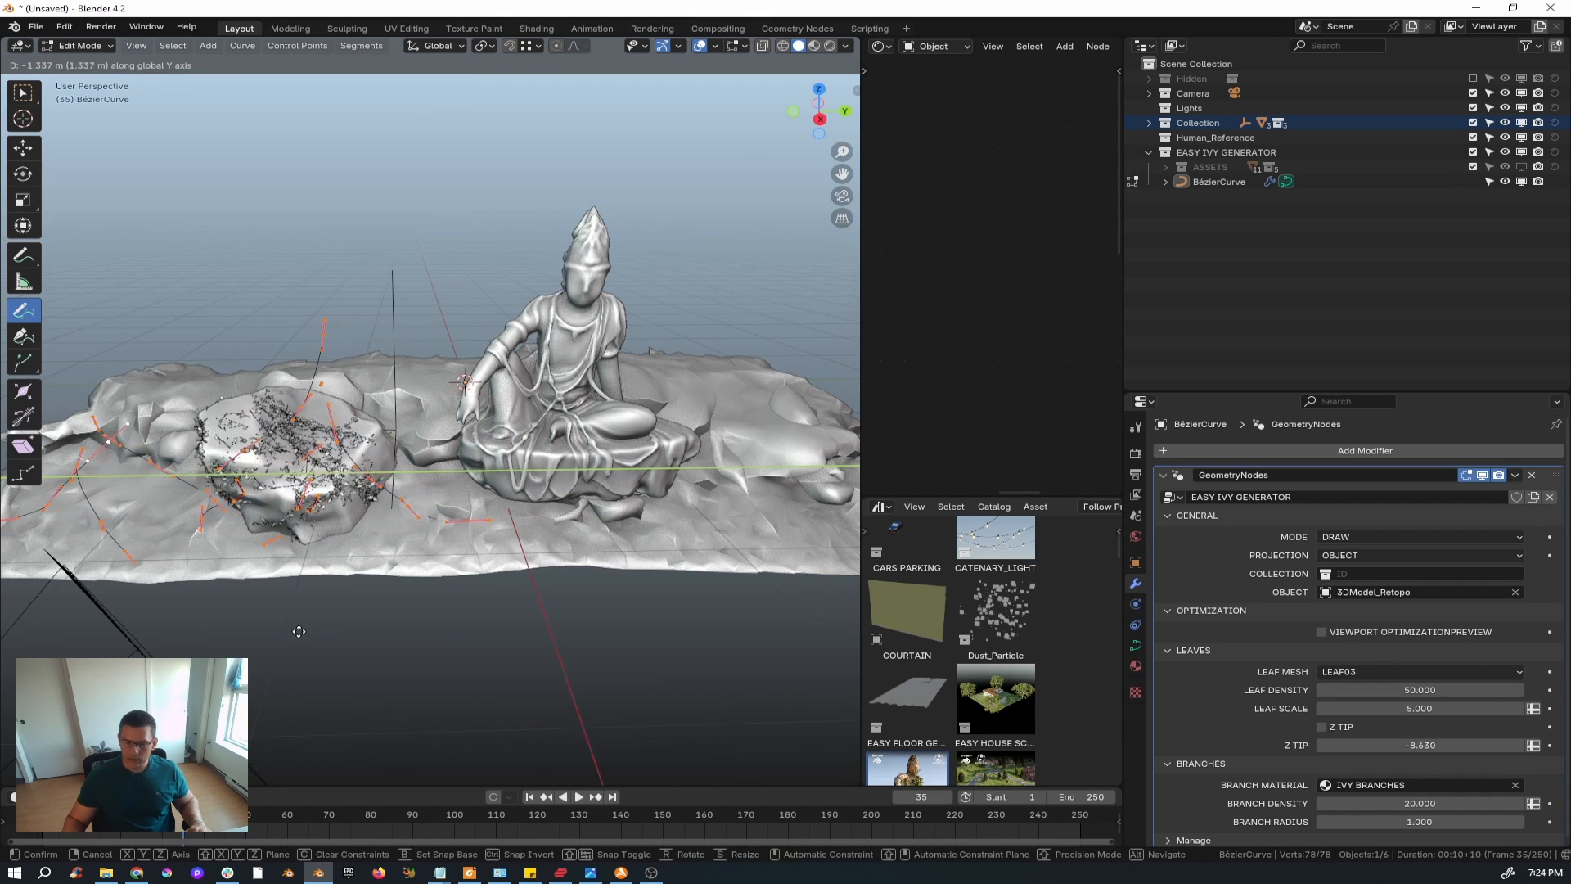
left_click(340, 625)
- Shift all the ivy strokes along the Z axis and then freely to refine their position over the rock
scroll(340, 624, "up", 3)
middle_click_drag(341, 624, 348, 606)
key("g")
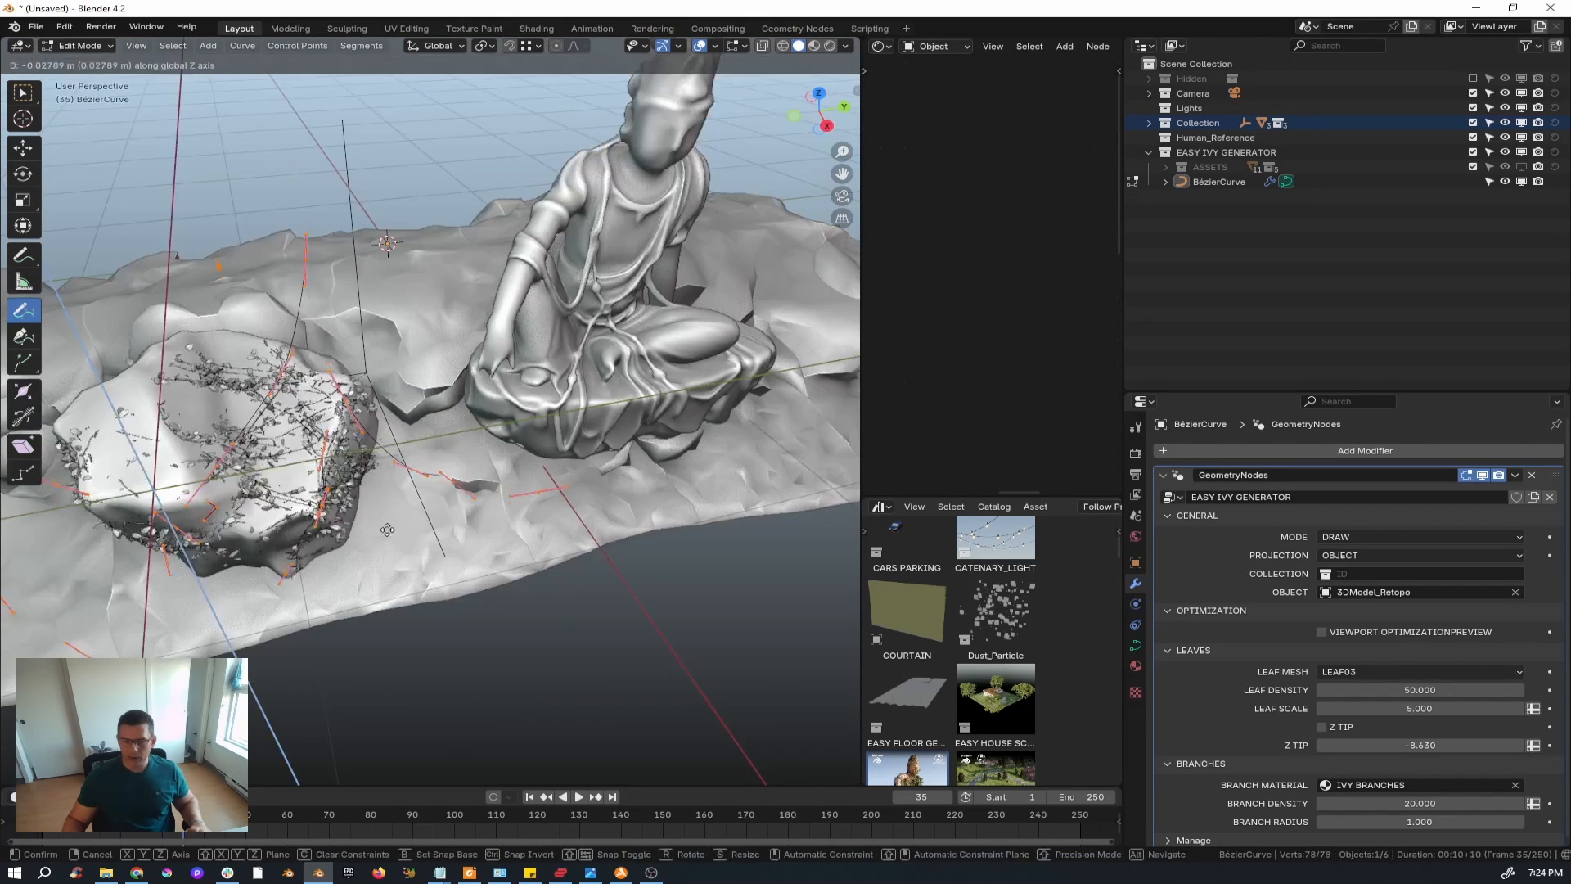
key("z")
left_click(354, 482)
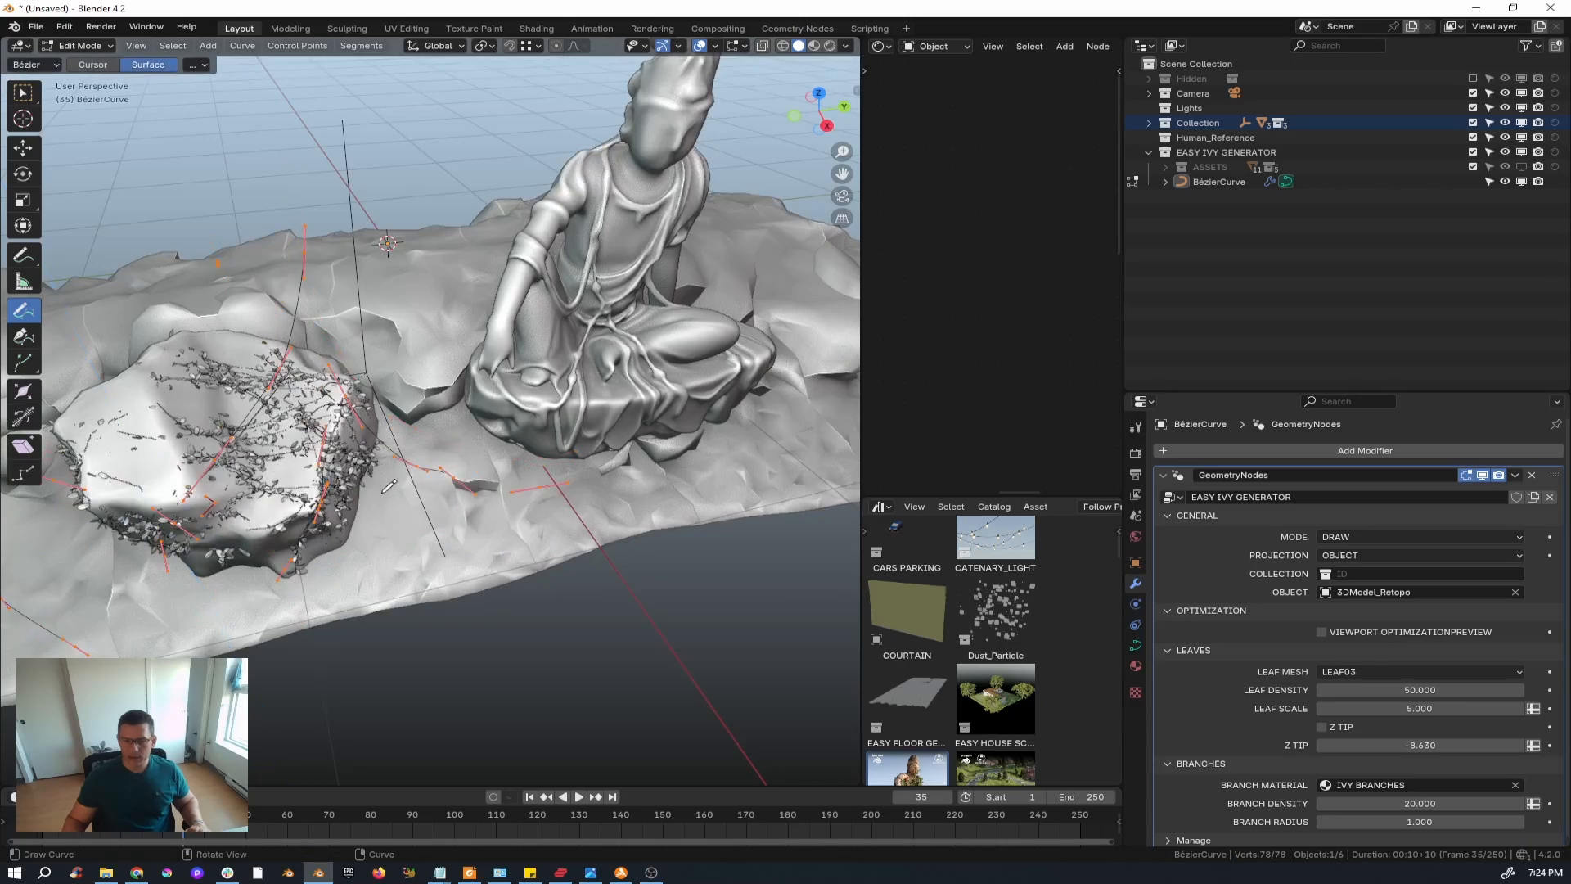
middle_click_drag(354, 481, 426, 489)
key("g")
left_click(260, 481)
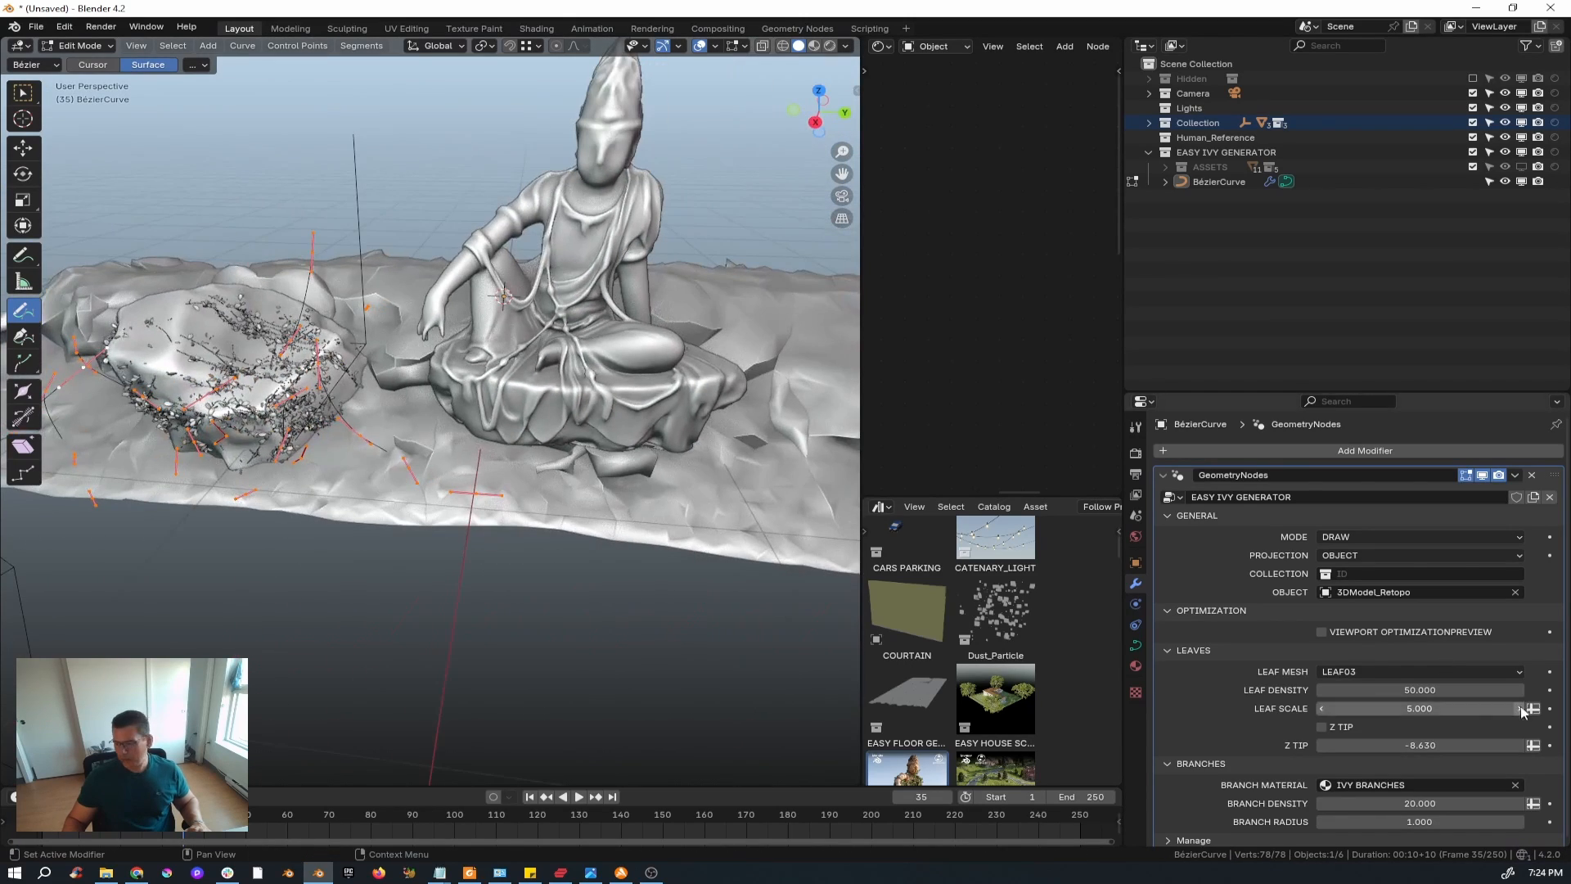
- Set the ivy's branch density to 100
left_click(1410, 803)
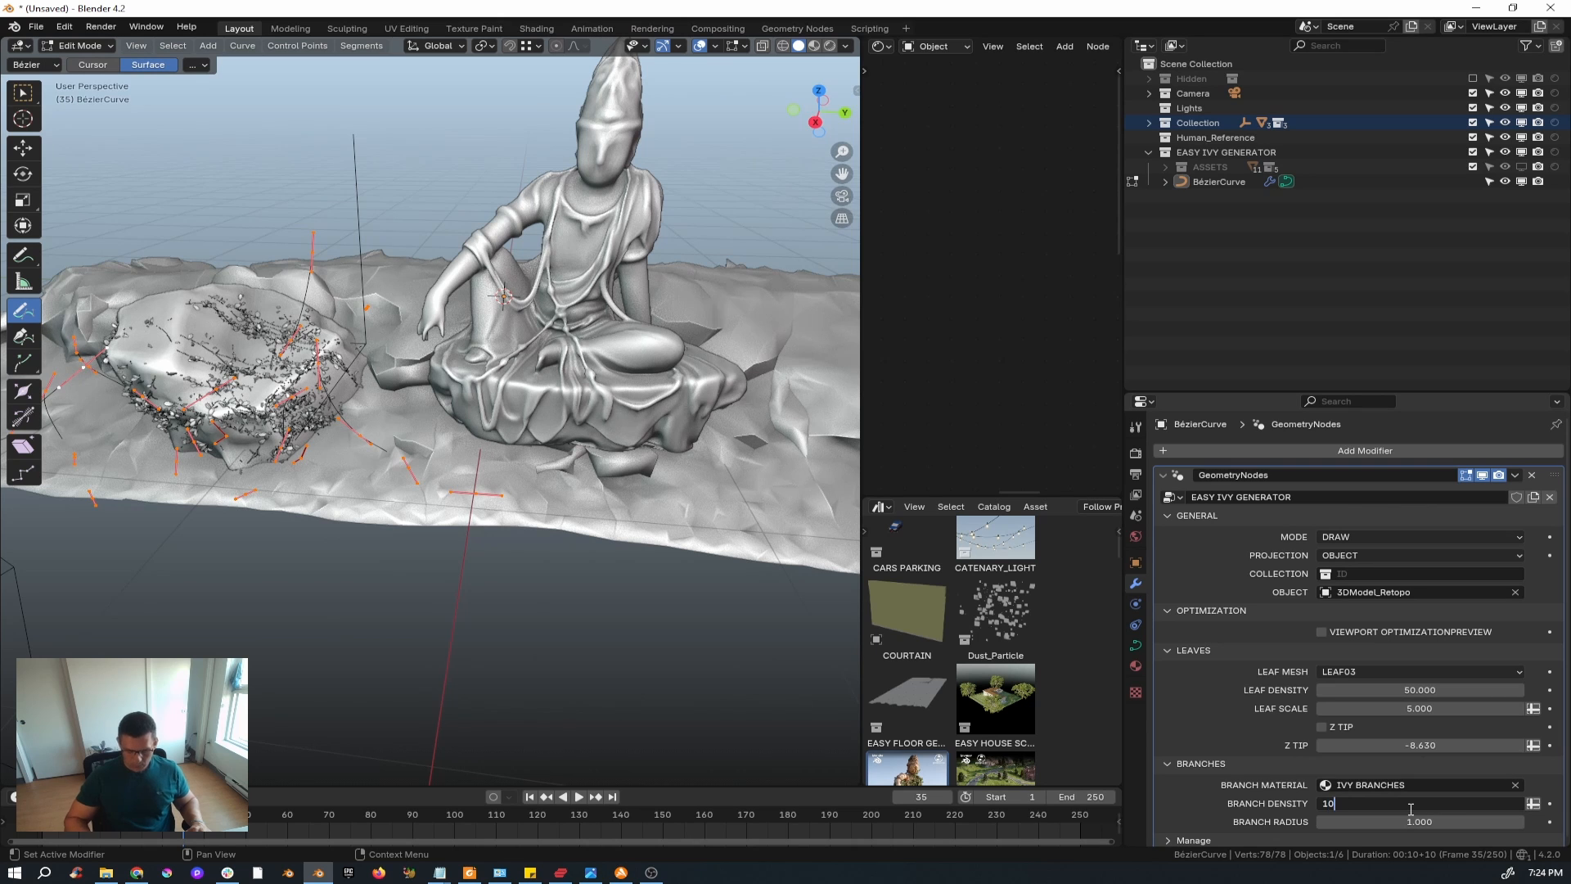
type("100")
key("Return")
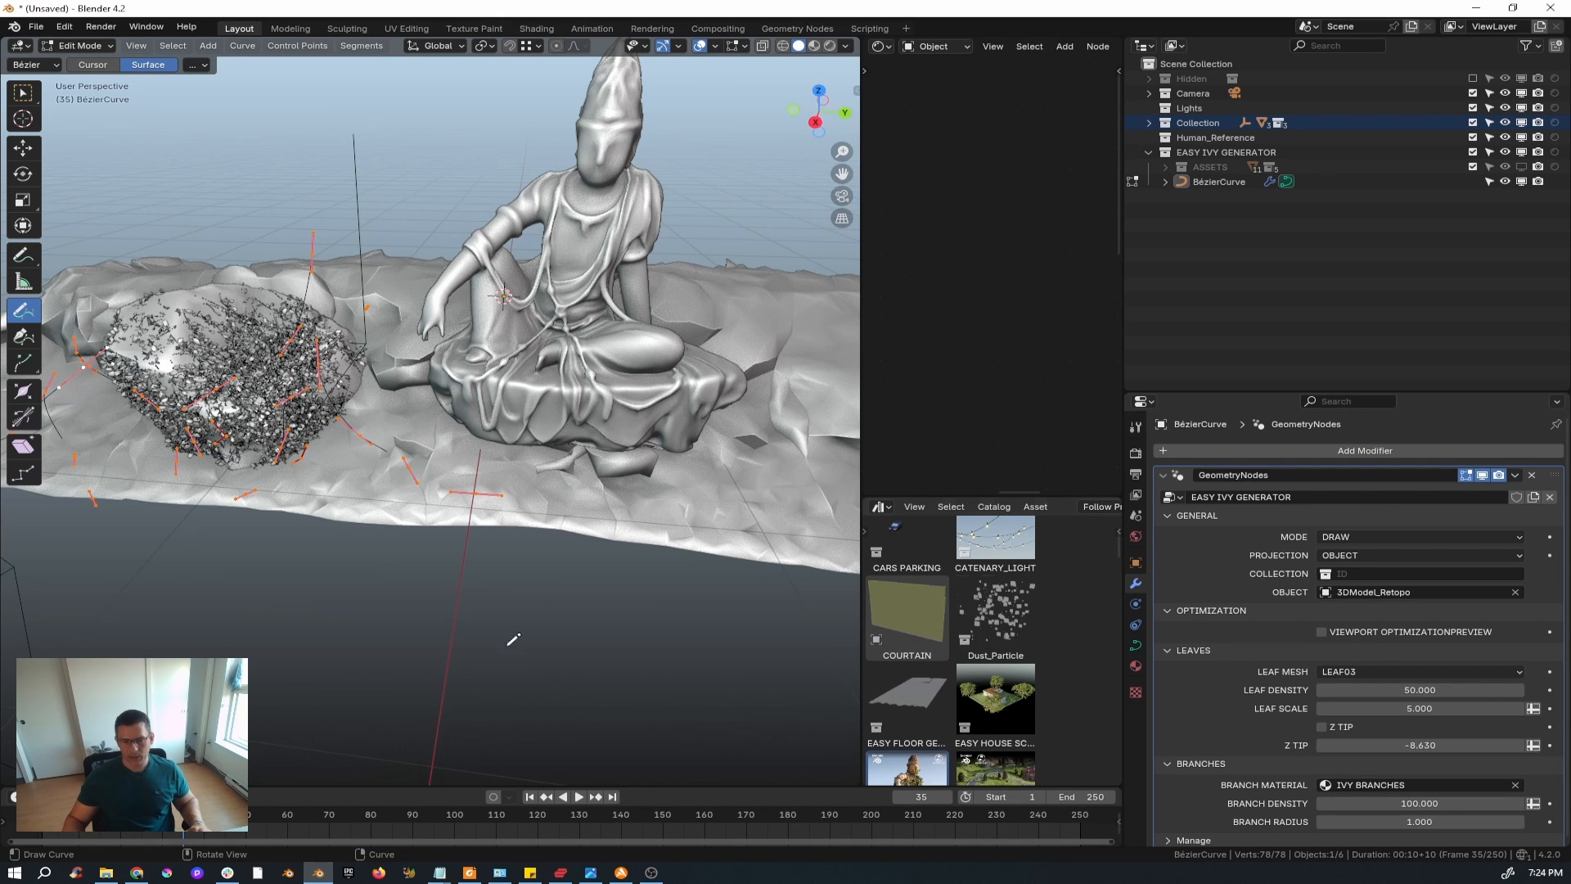
- Move all the ivy strokes about 0.8 m along the Y axis, from the rock toward the seated statue
scroll(331, 438, "up", 2)
key("g")
key("y")
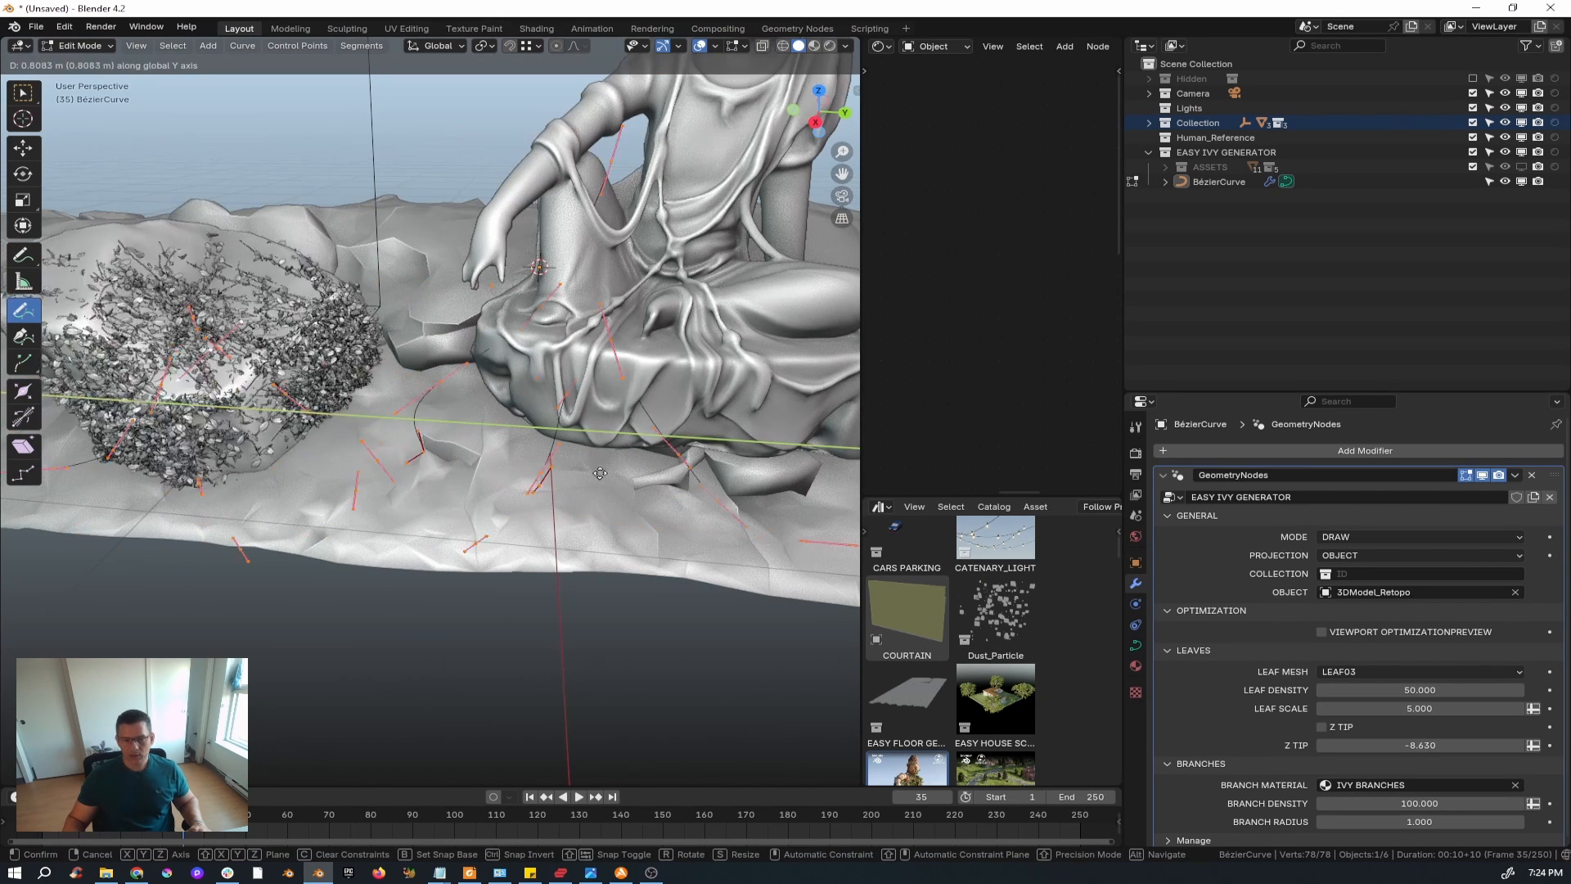
left_click(600, 428)
scroll(600, 428, "down", 2)
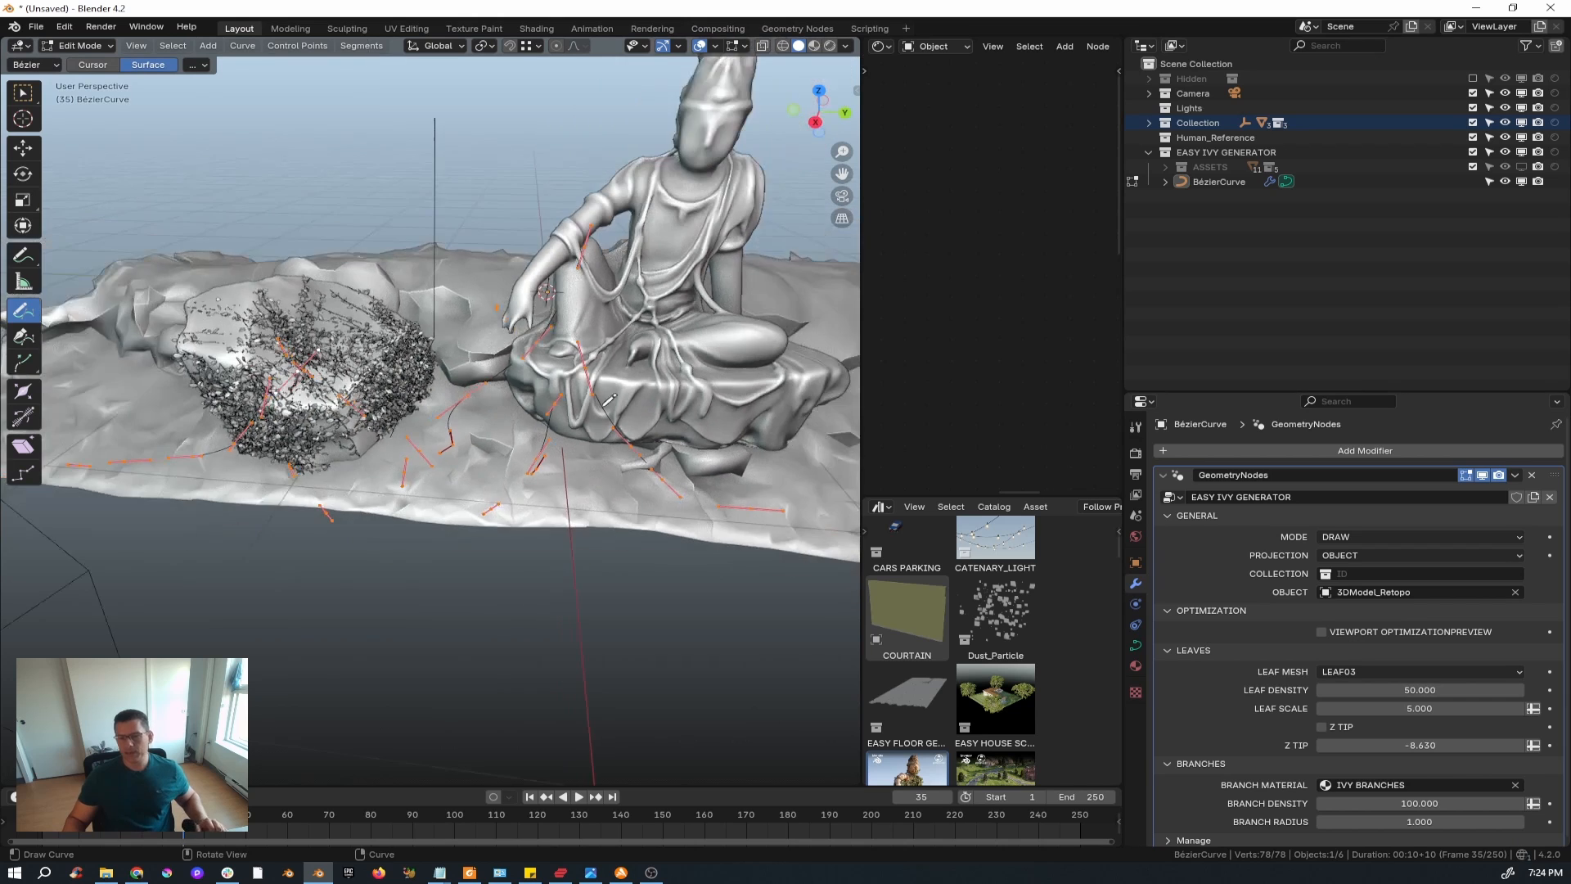
middle_click_drag(624, 334, 517, 358, "shift")
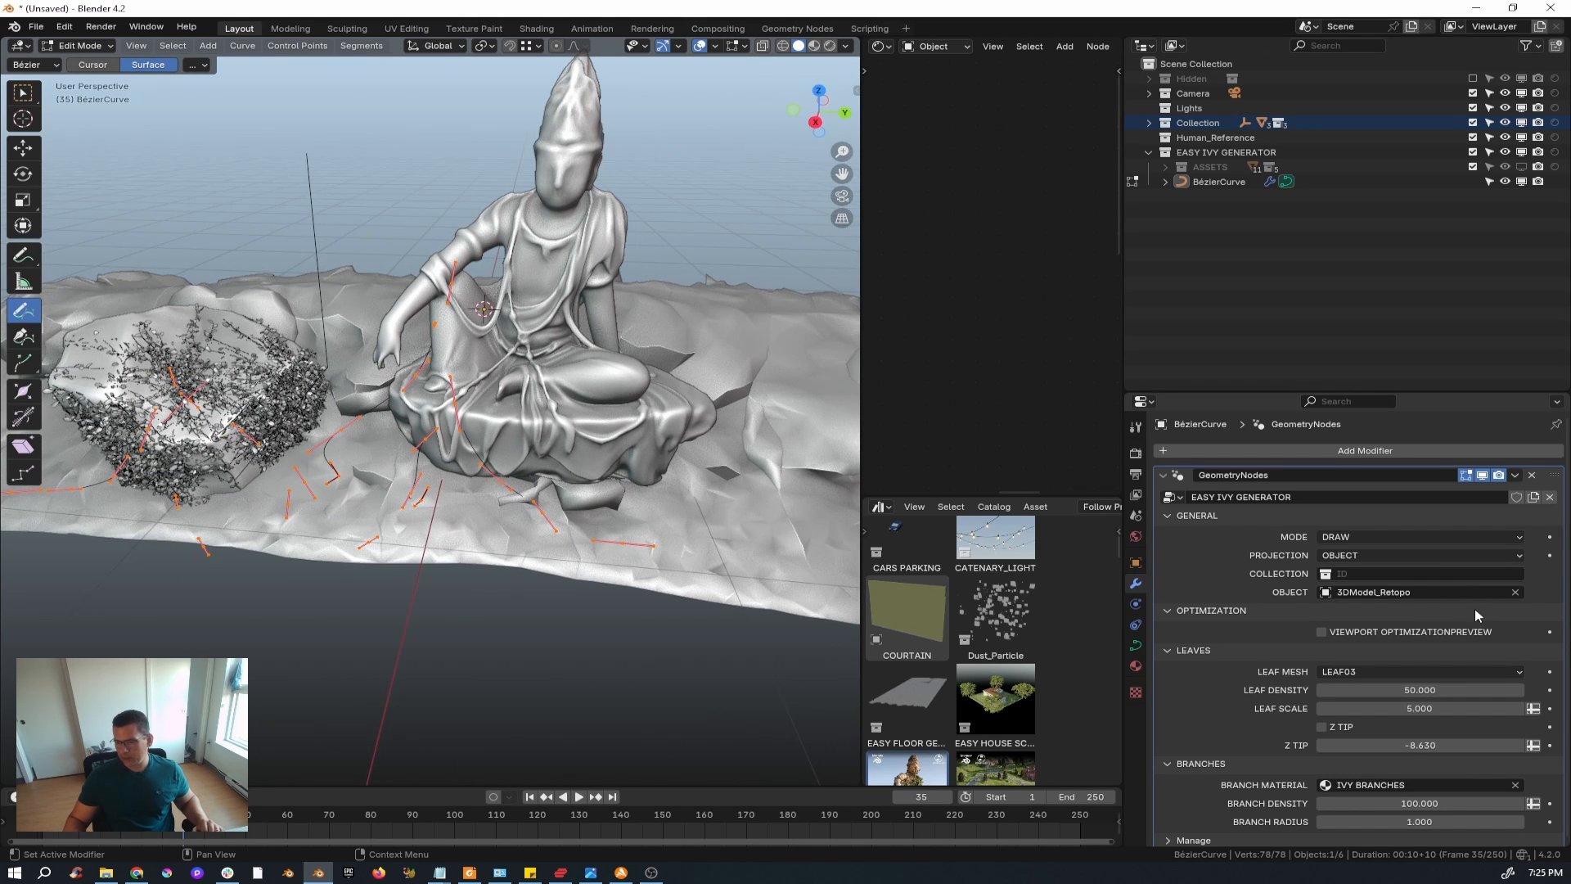
- Replace the ivy's target object with the seated statue, Chinese Statue Sculpt
left_click(1515, 592)
left_click(1515, 592)
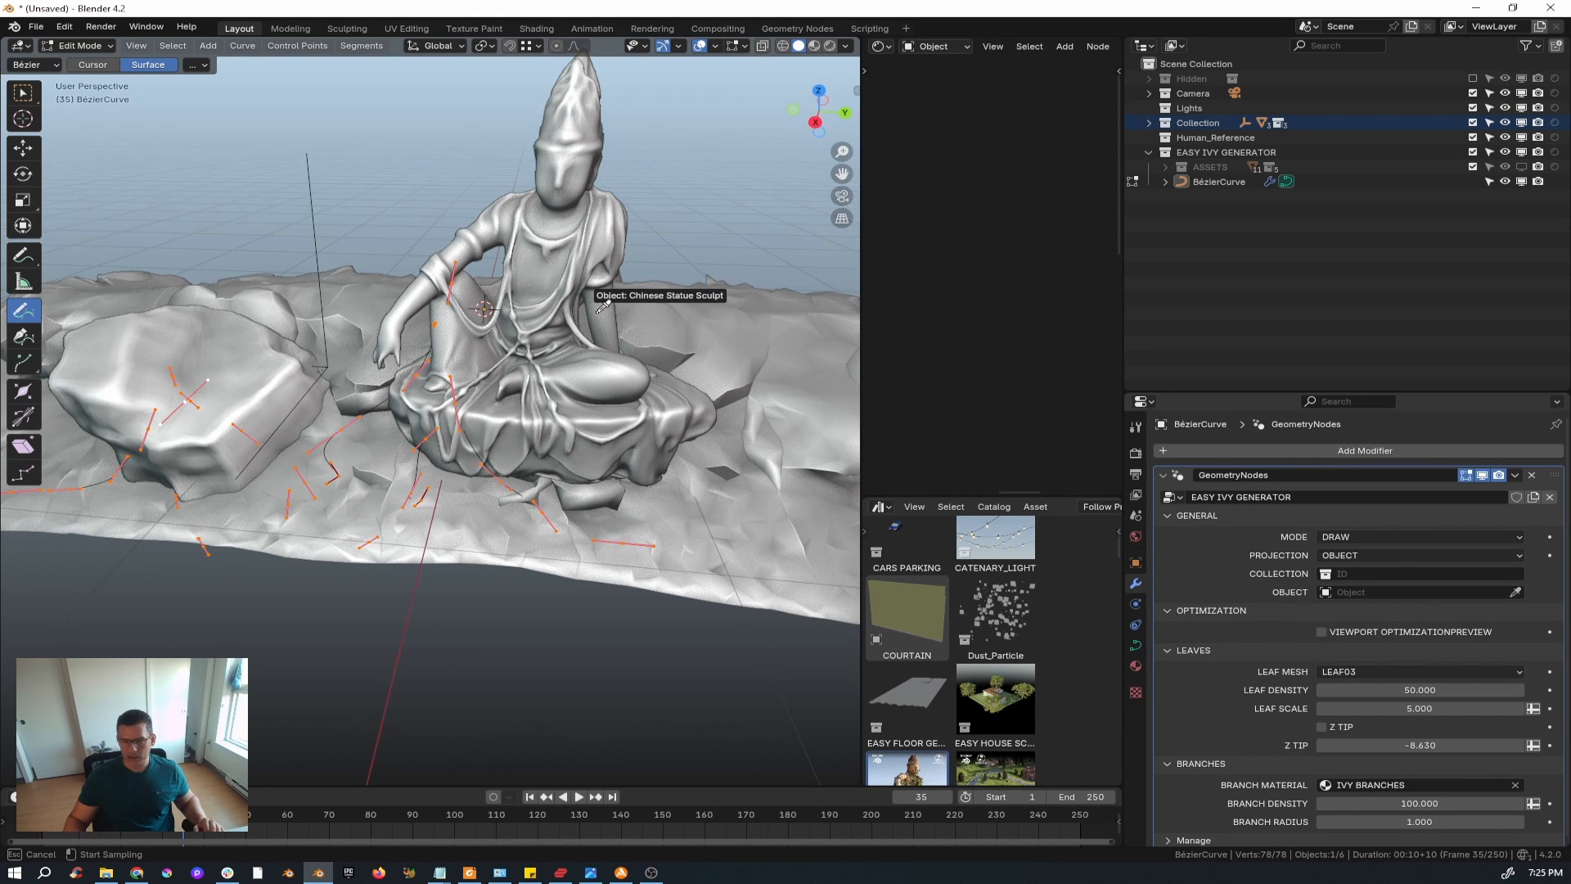
left_click(574, 299)
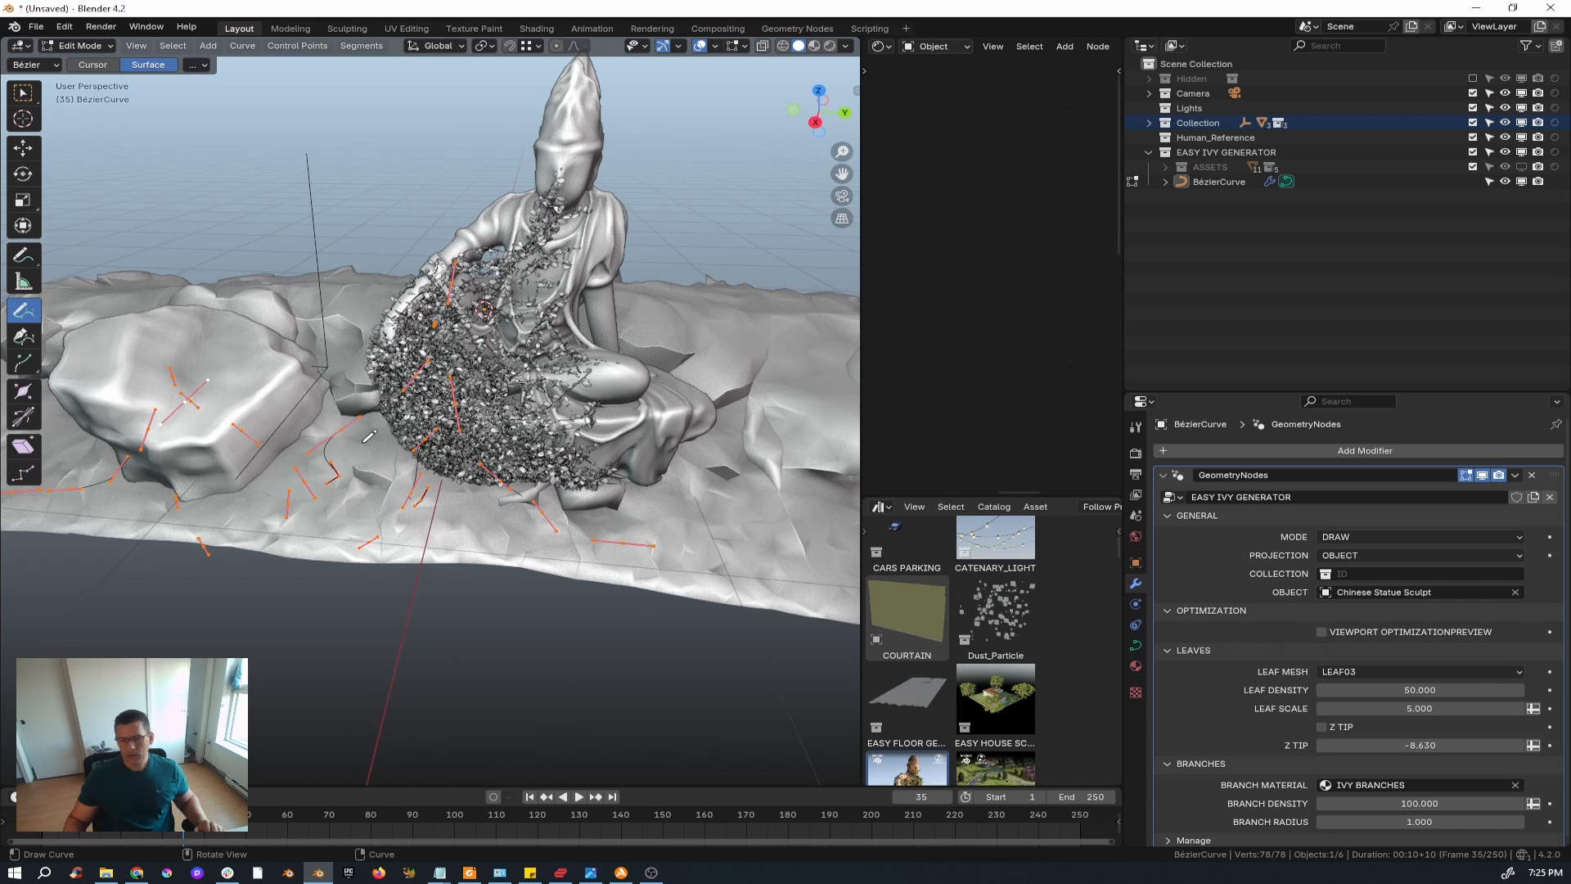
- Move all the ivy strokes along Y across the statue, then along Z to position the ivy around its base
middle_click_drag(370, 436, 311, 433)
key("g")
key("y")
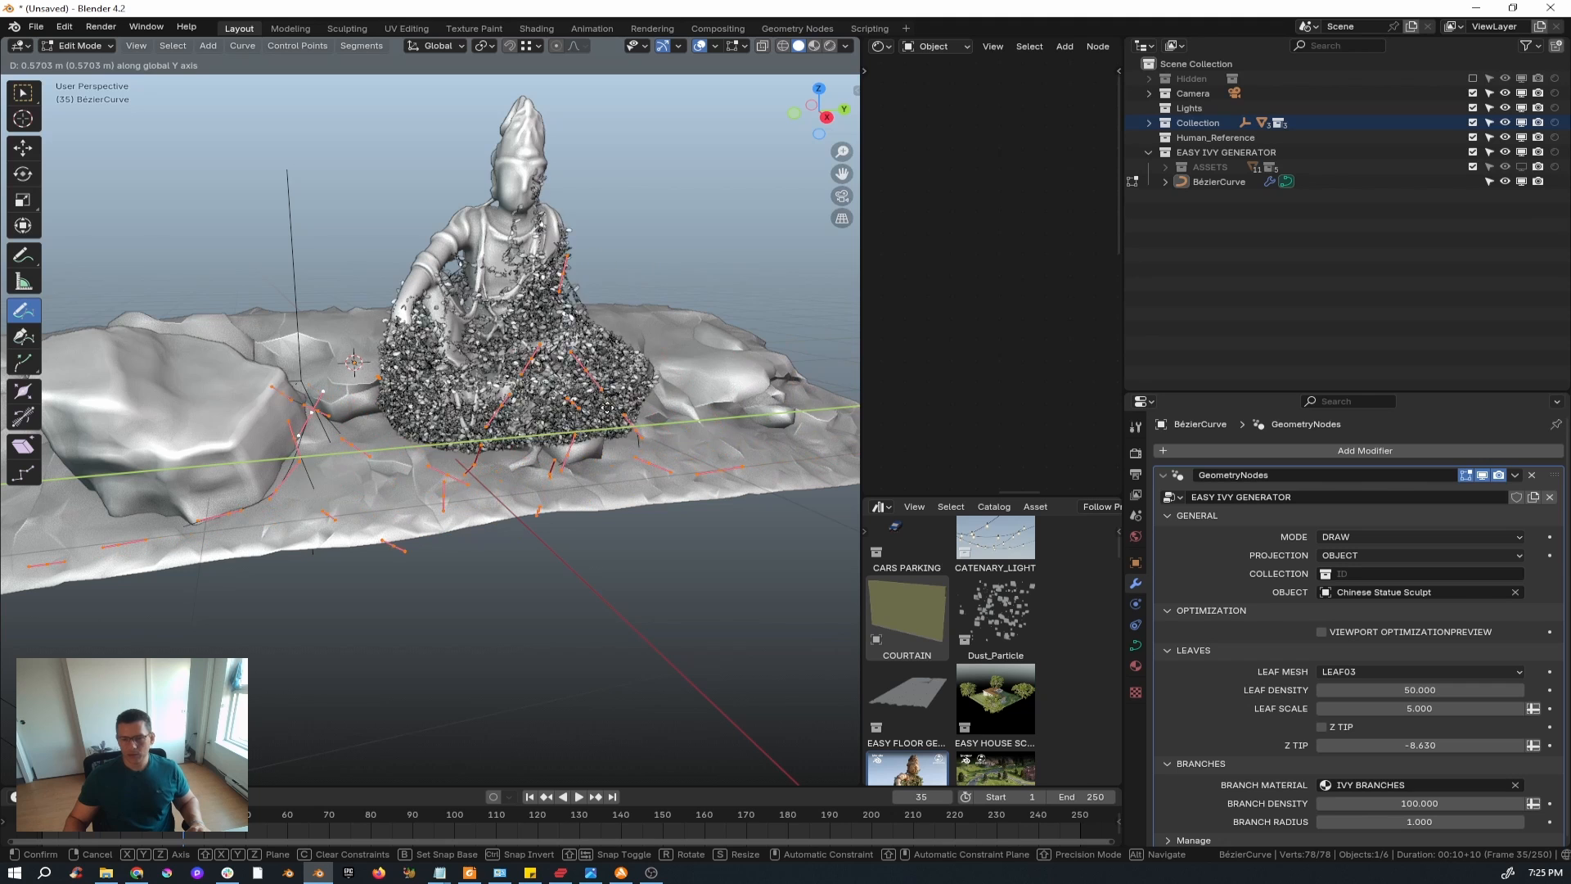
left_click(666, 248)
key("g")
key("z")
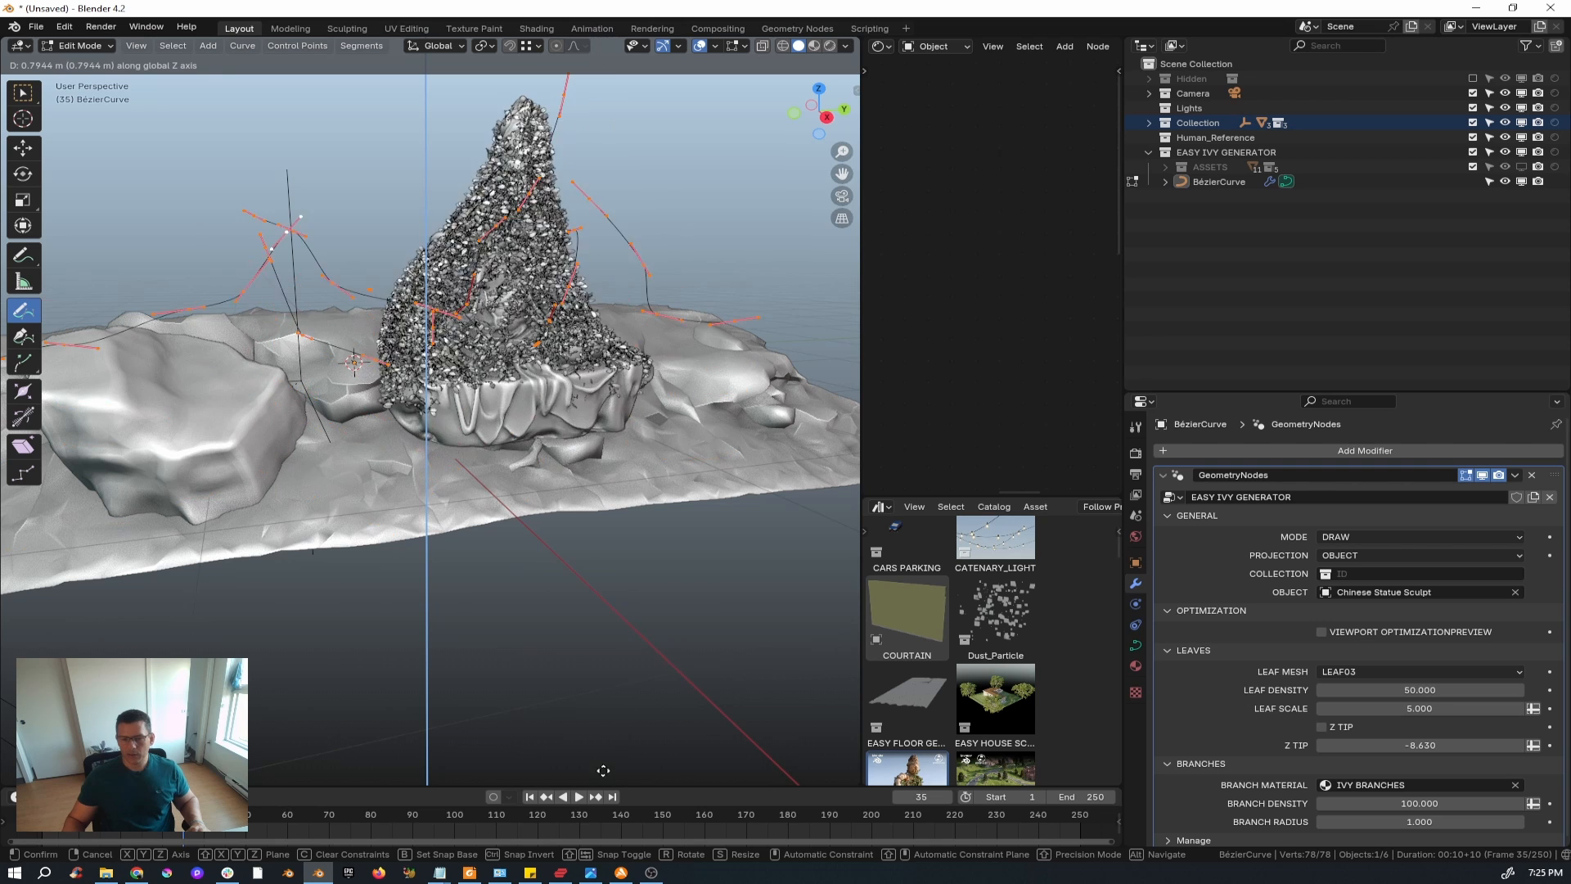
left_click(624, 264)
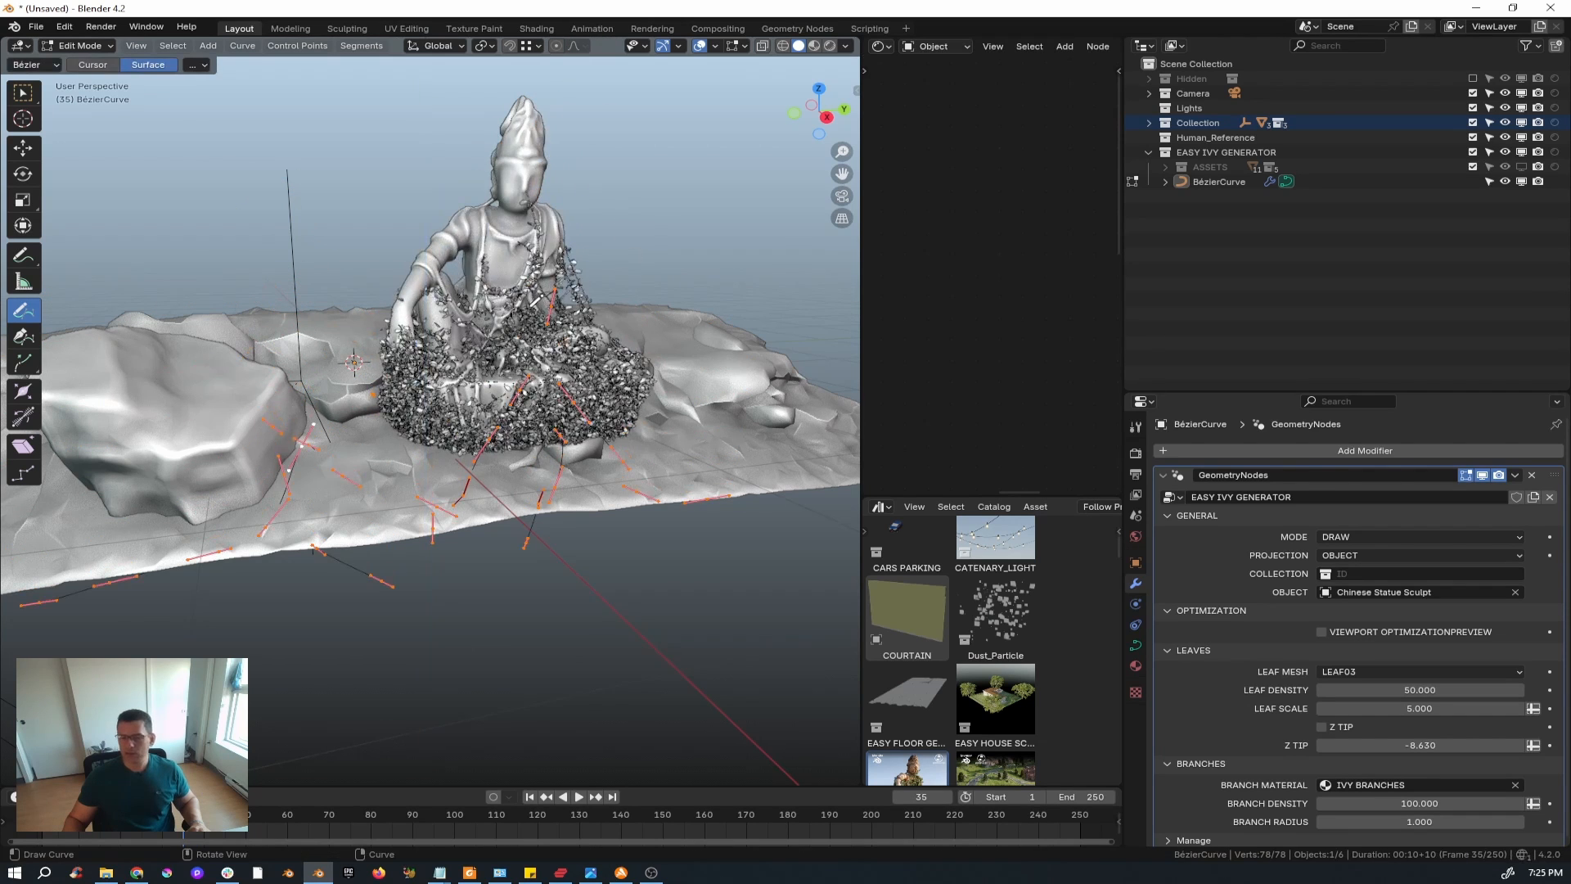
middle_click_drag(562, 288, 559, 288)
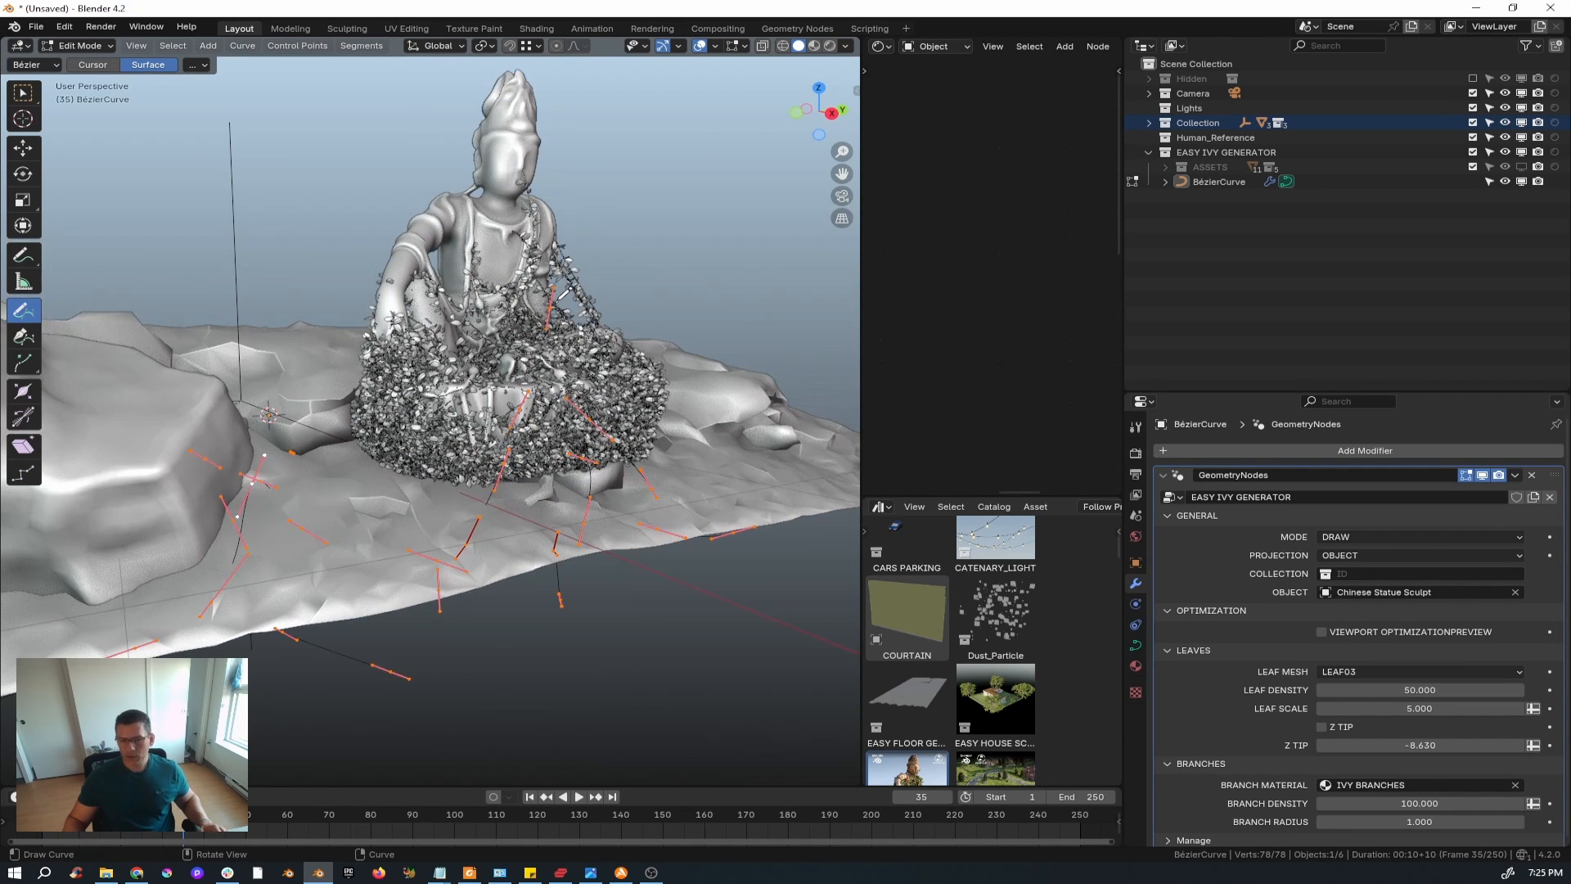
- Switch to the selection tool, deselect all strokes, and reposition individual ivy strokes around the statue's lap and base
key("w")
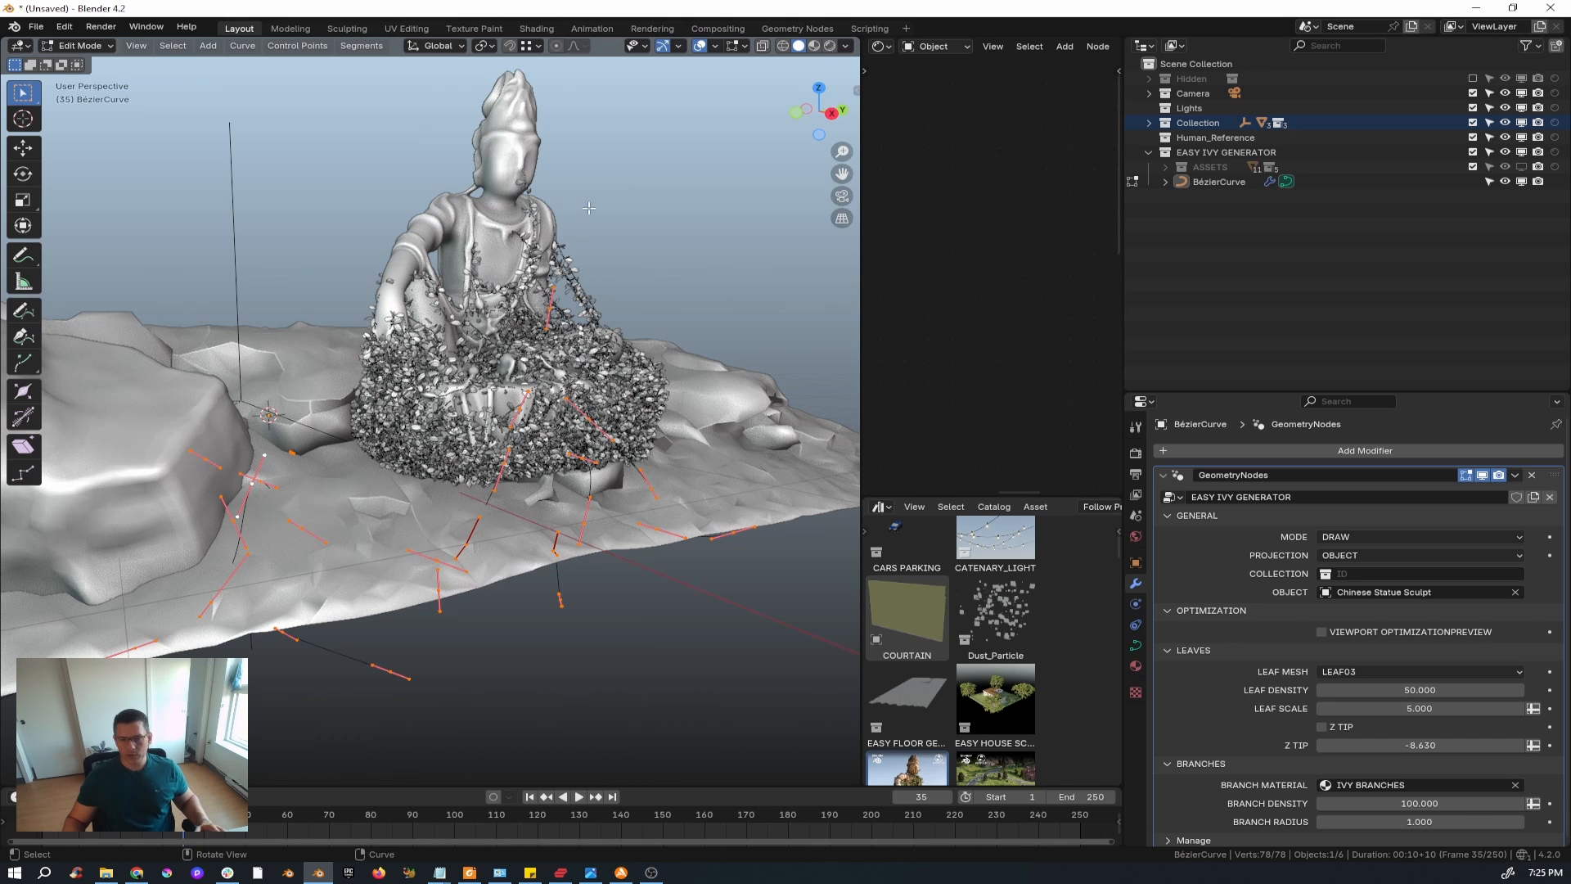
key("alt+a")
key("g")
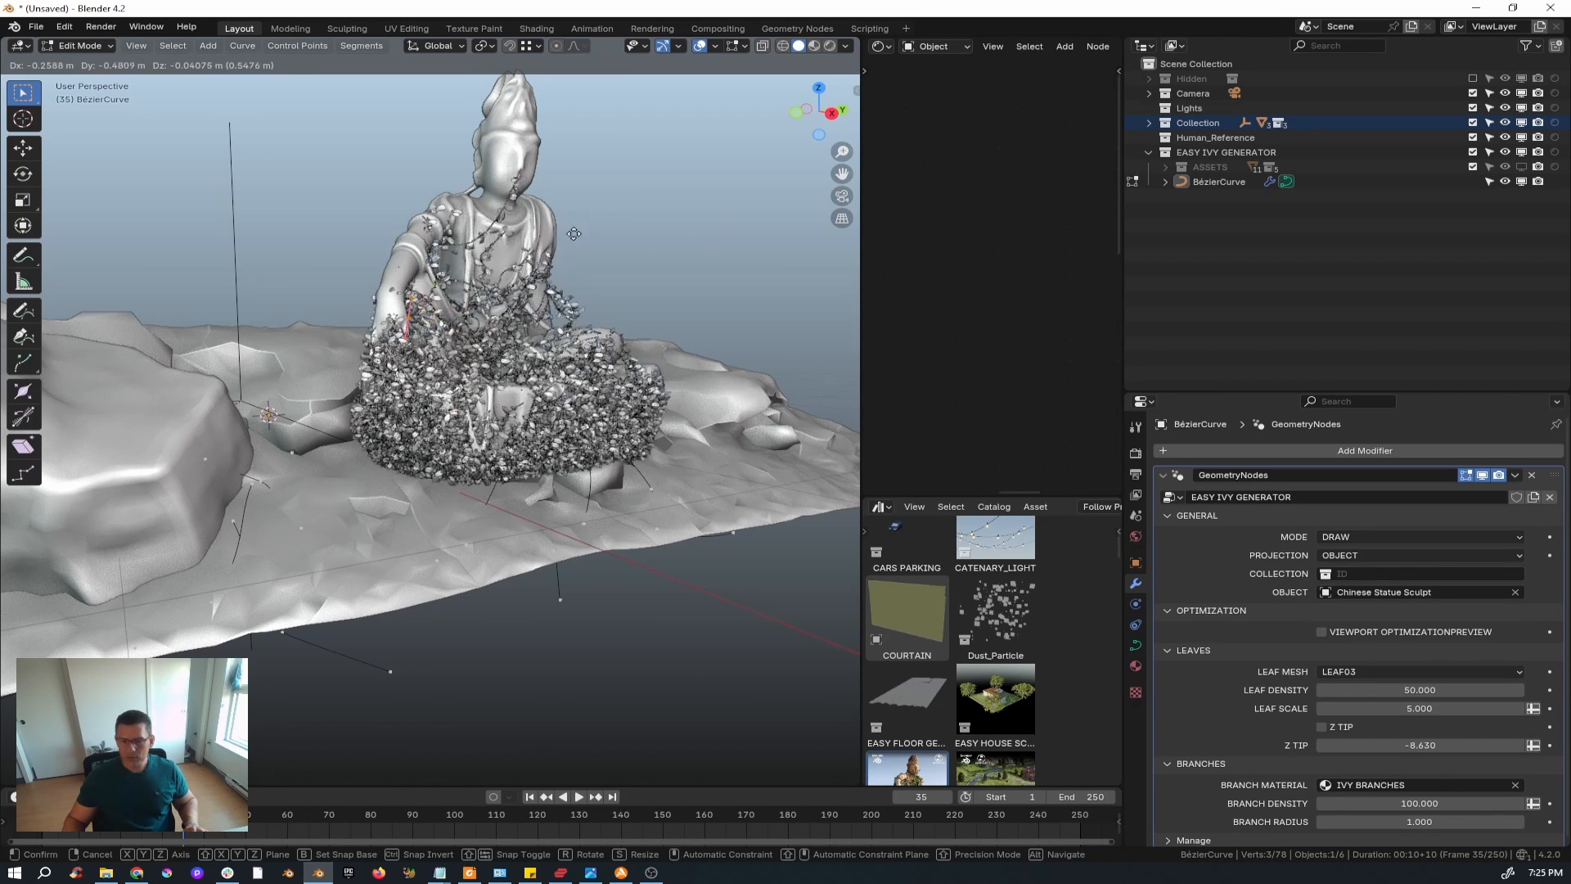
left_click(548, 274)
key("ctrl+KP_Add")
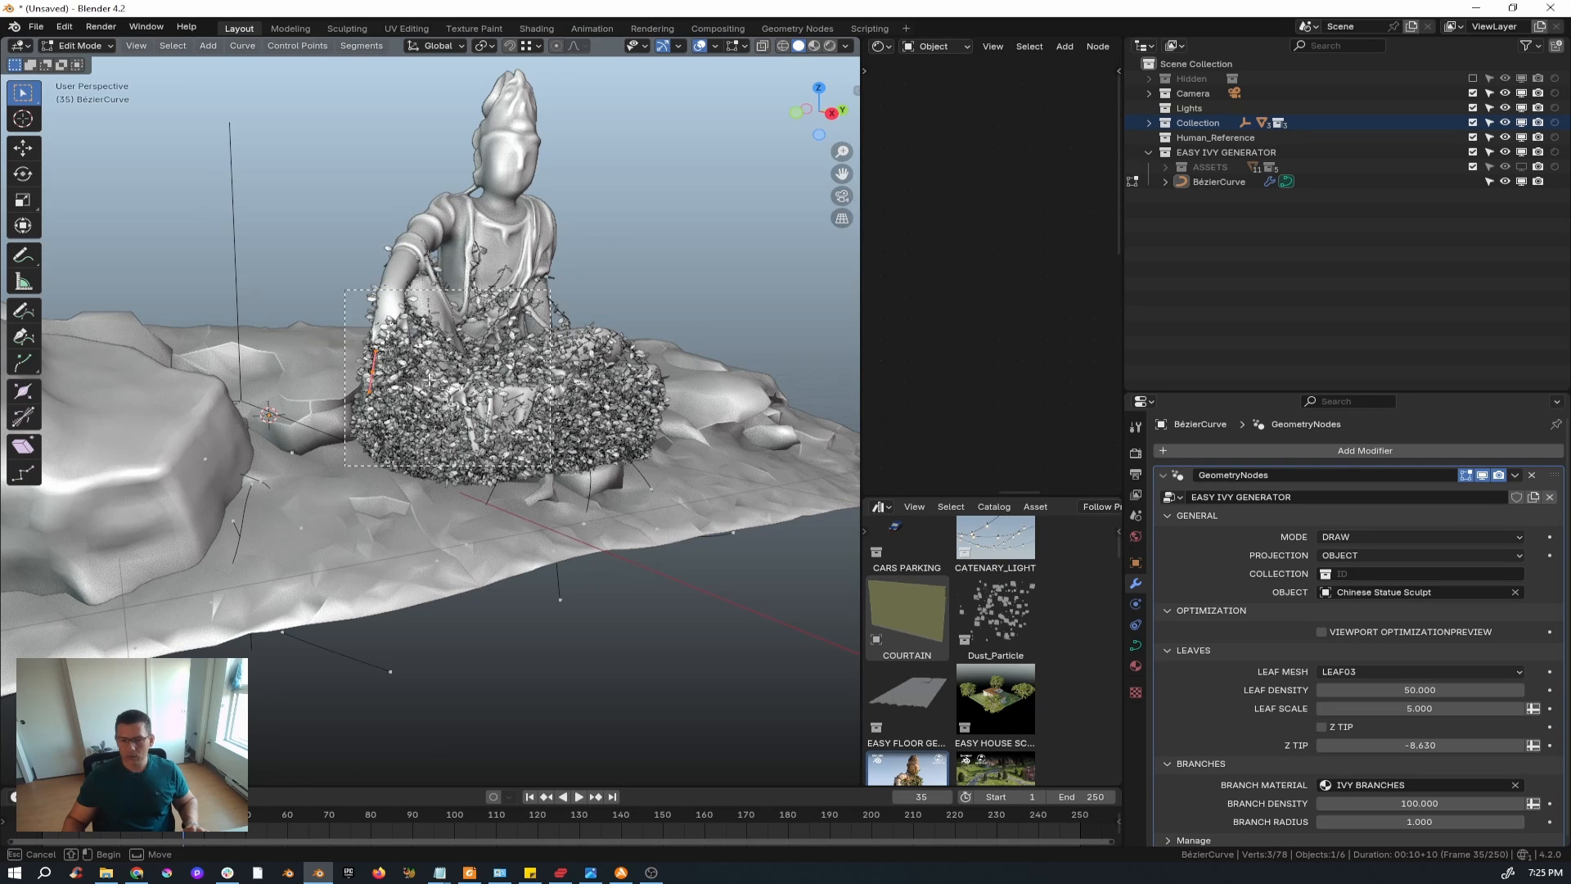
key("g")
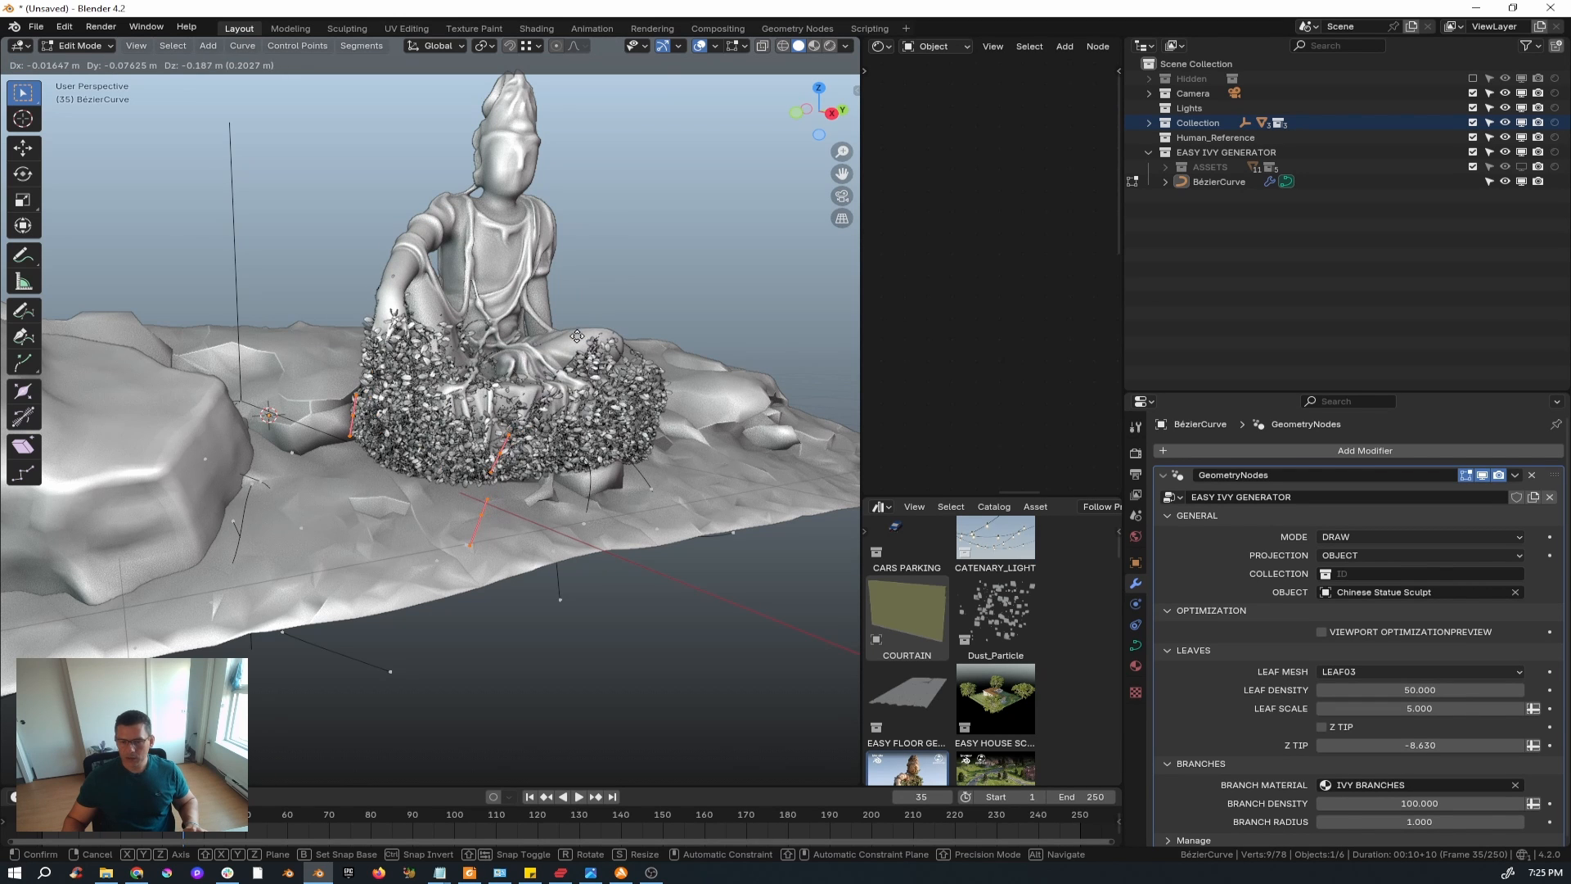
left_click(576, 336)
- Return to Object Mode, set the ivy projection to COLLECTION and assign the scene's Collection as its target
middle_click_drag(576, 335, 917, 420)
key("Tab")
left_click(1515, 556)
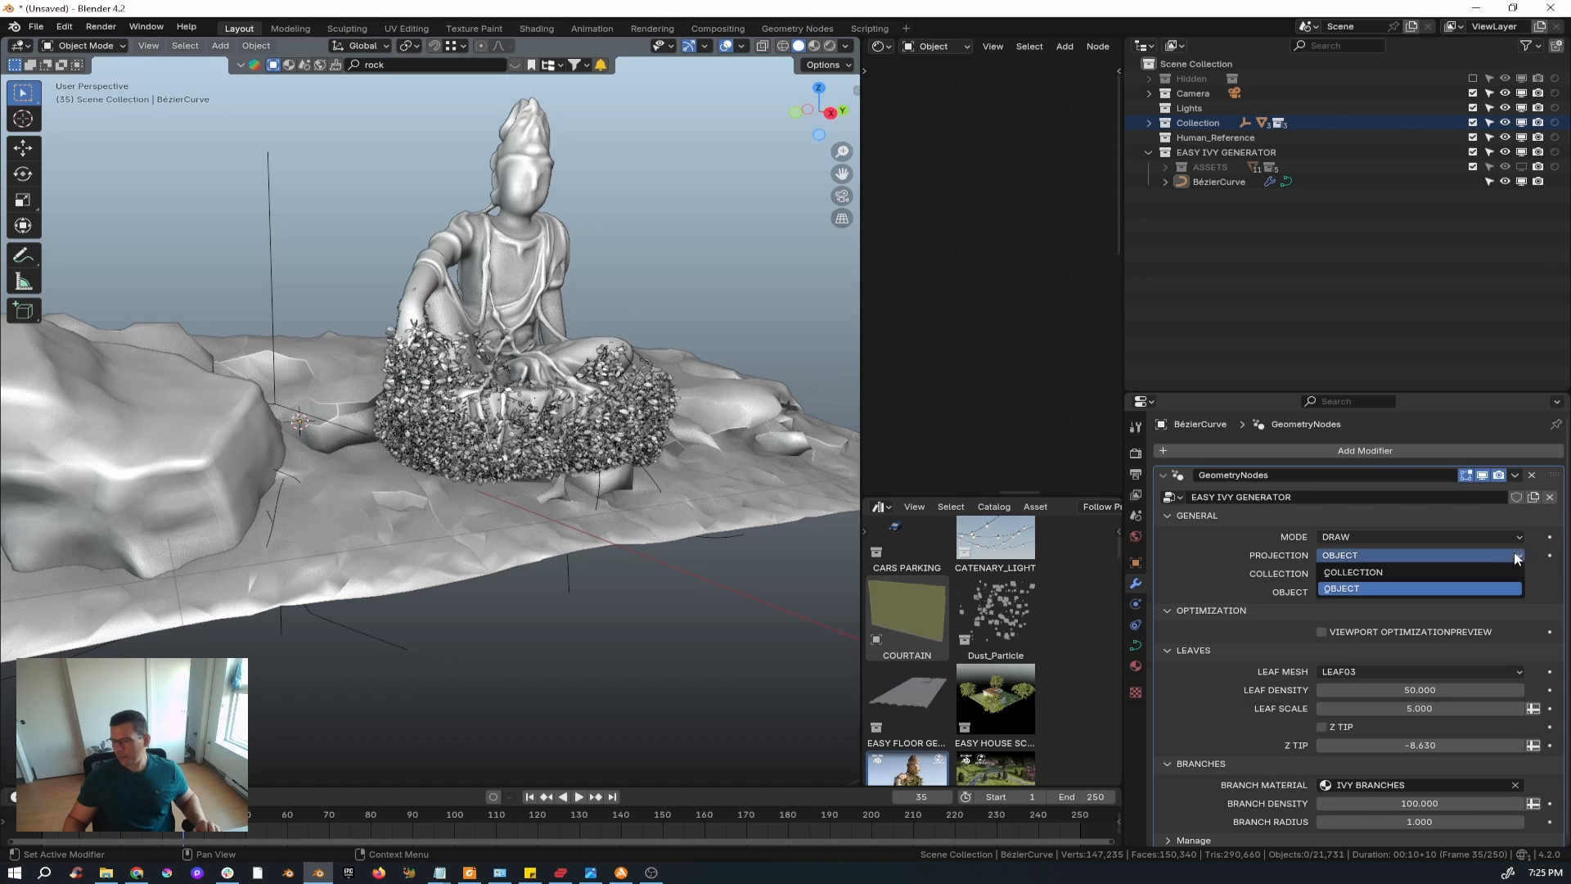
left_click(1468, 572)
left_click_drag(1197, 123, 1354, 572)
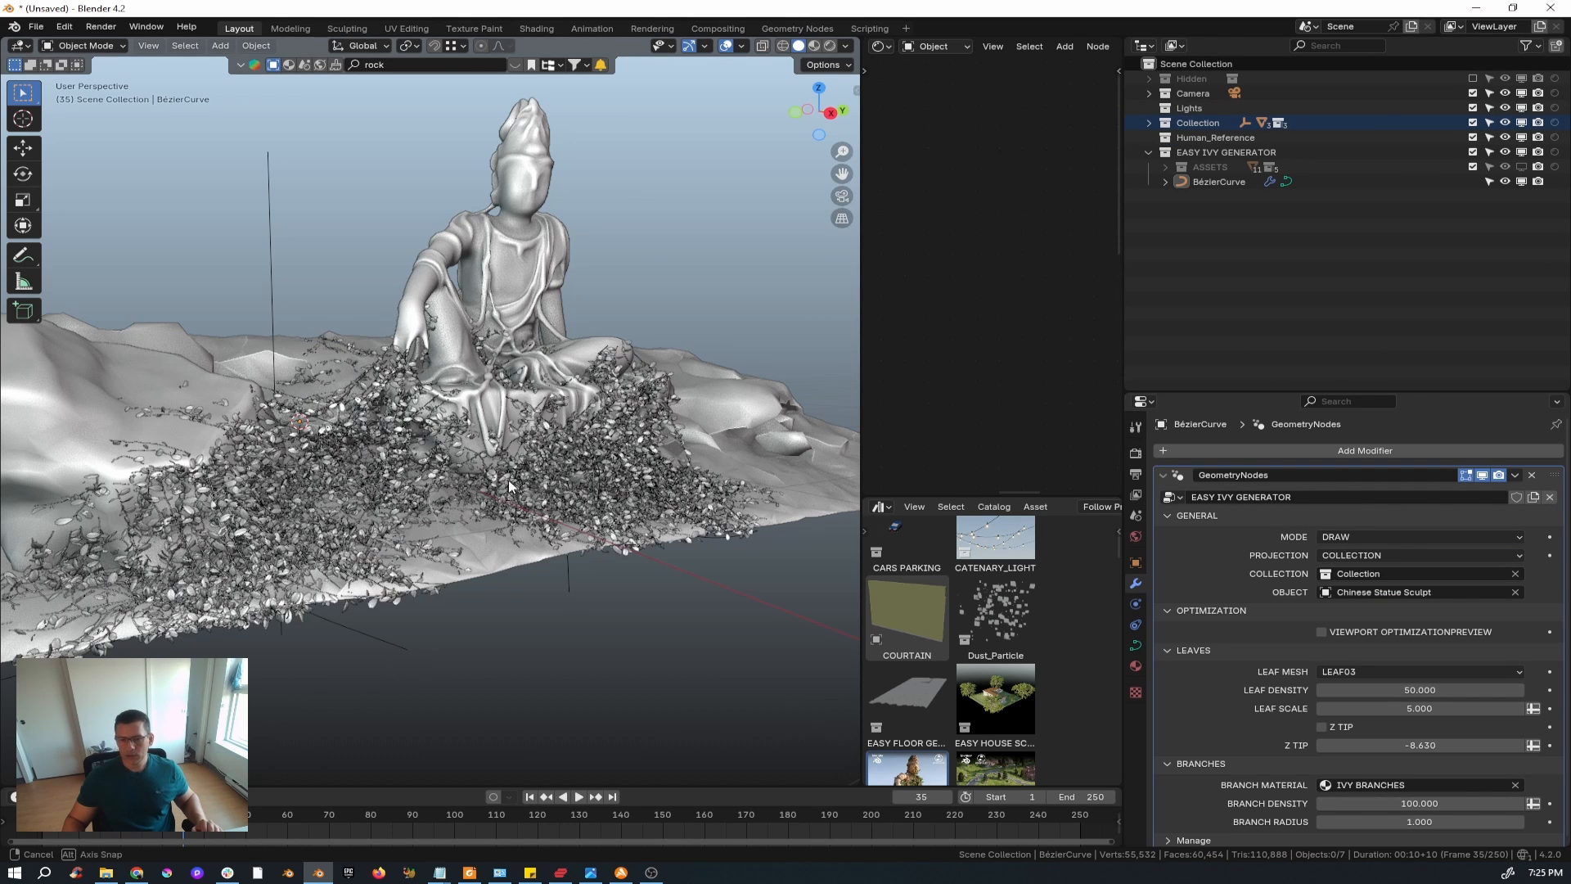
middle_click_drag(508, 480, 465, 485)
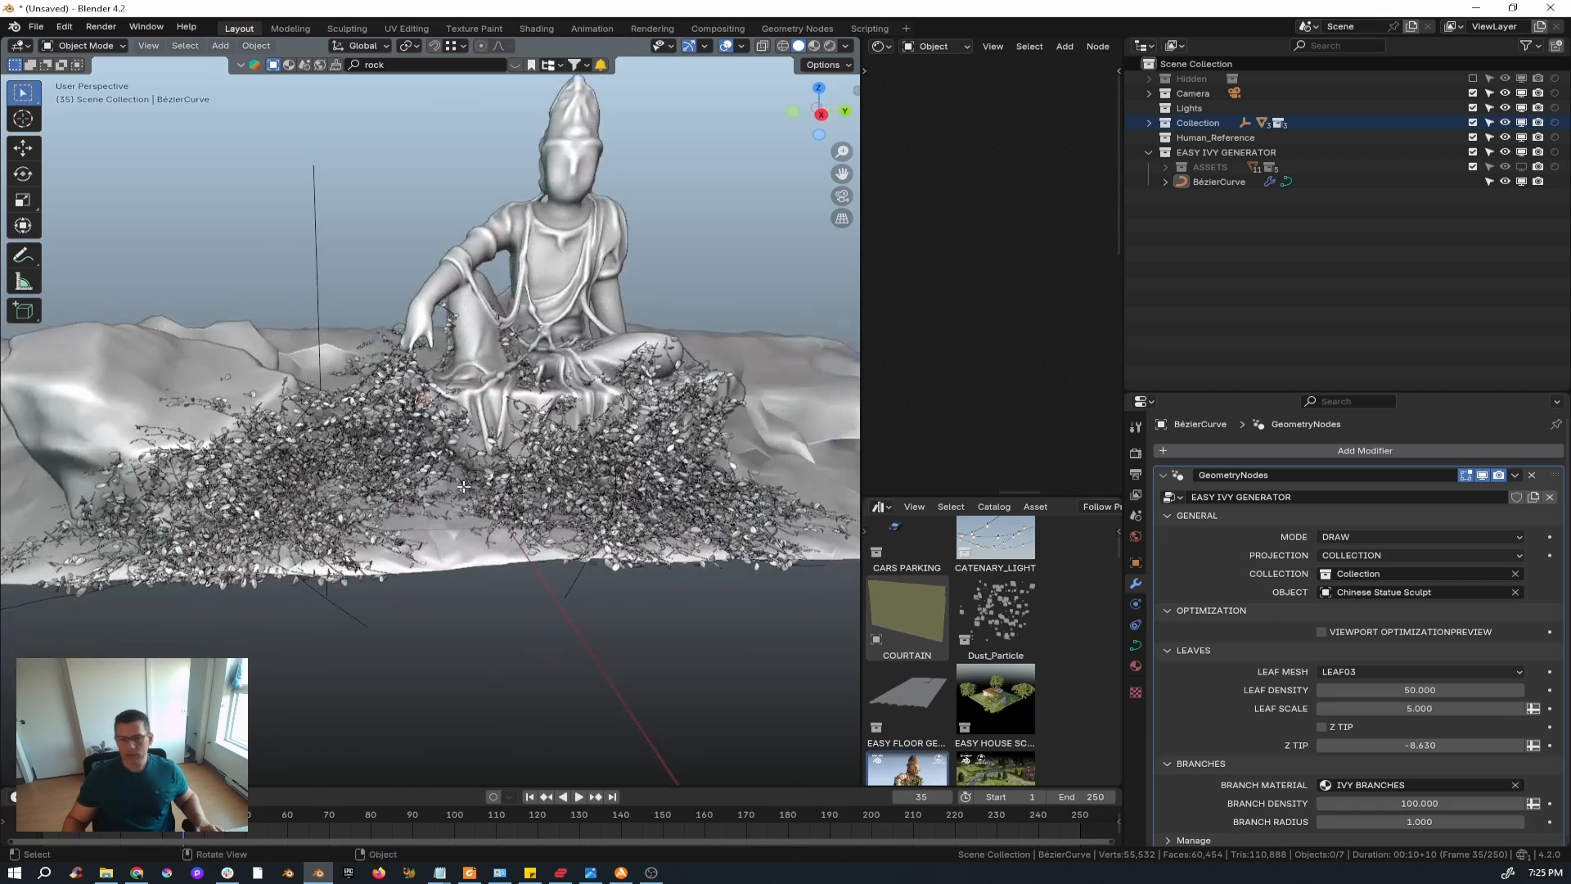
- In Edit Mode, select the ivy strokes beside the rock and move them toward the ground in front of the statue
key("Tab")
mouse_move(357, 403)
left_mouse_down()
mouse_move(332, 458)
mouse_move(248, 517)
left_mouse_up()
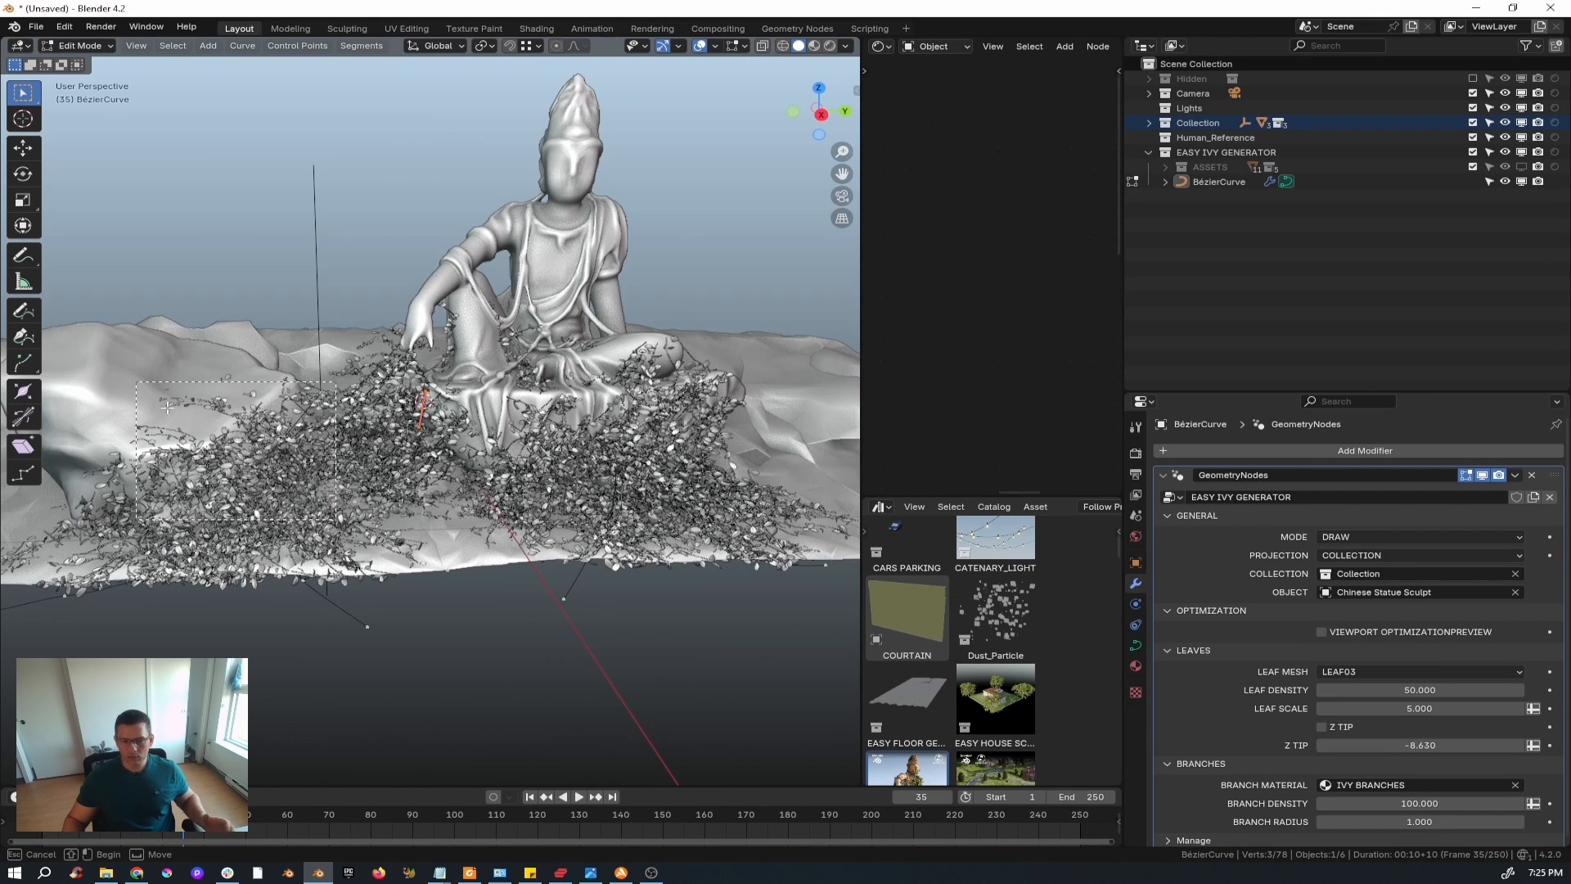
key("g")
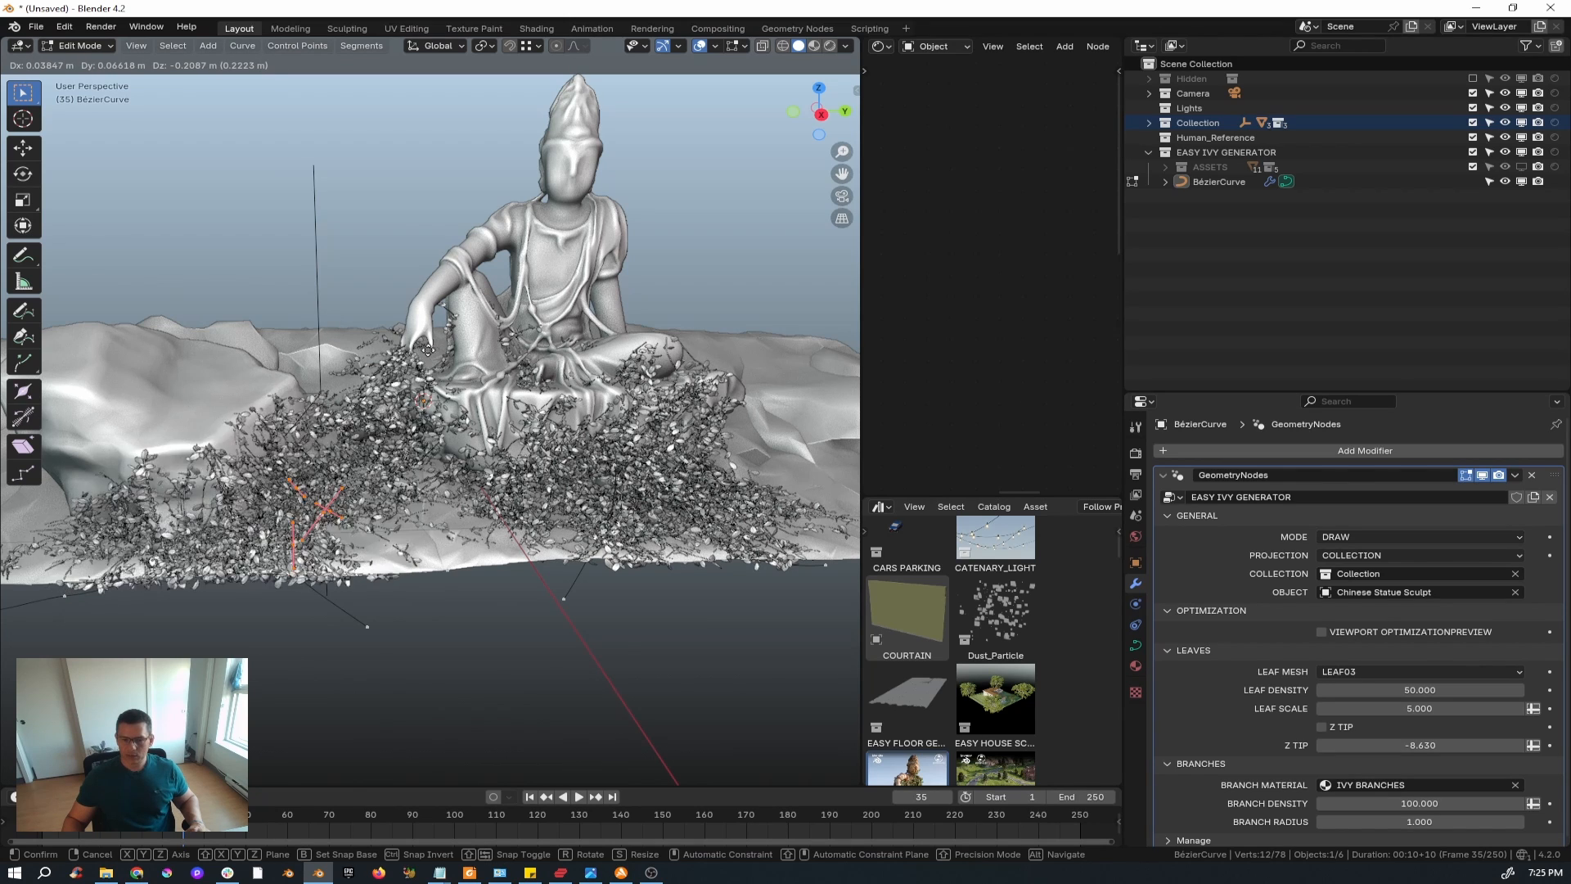
left_click(481, 381)
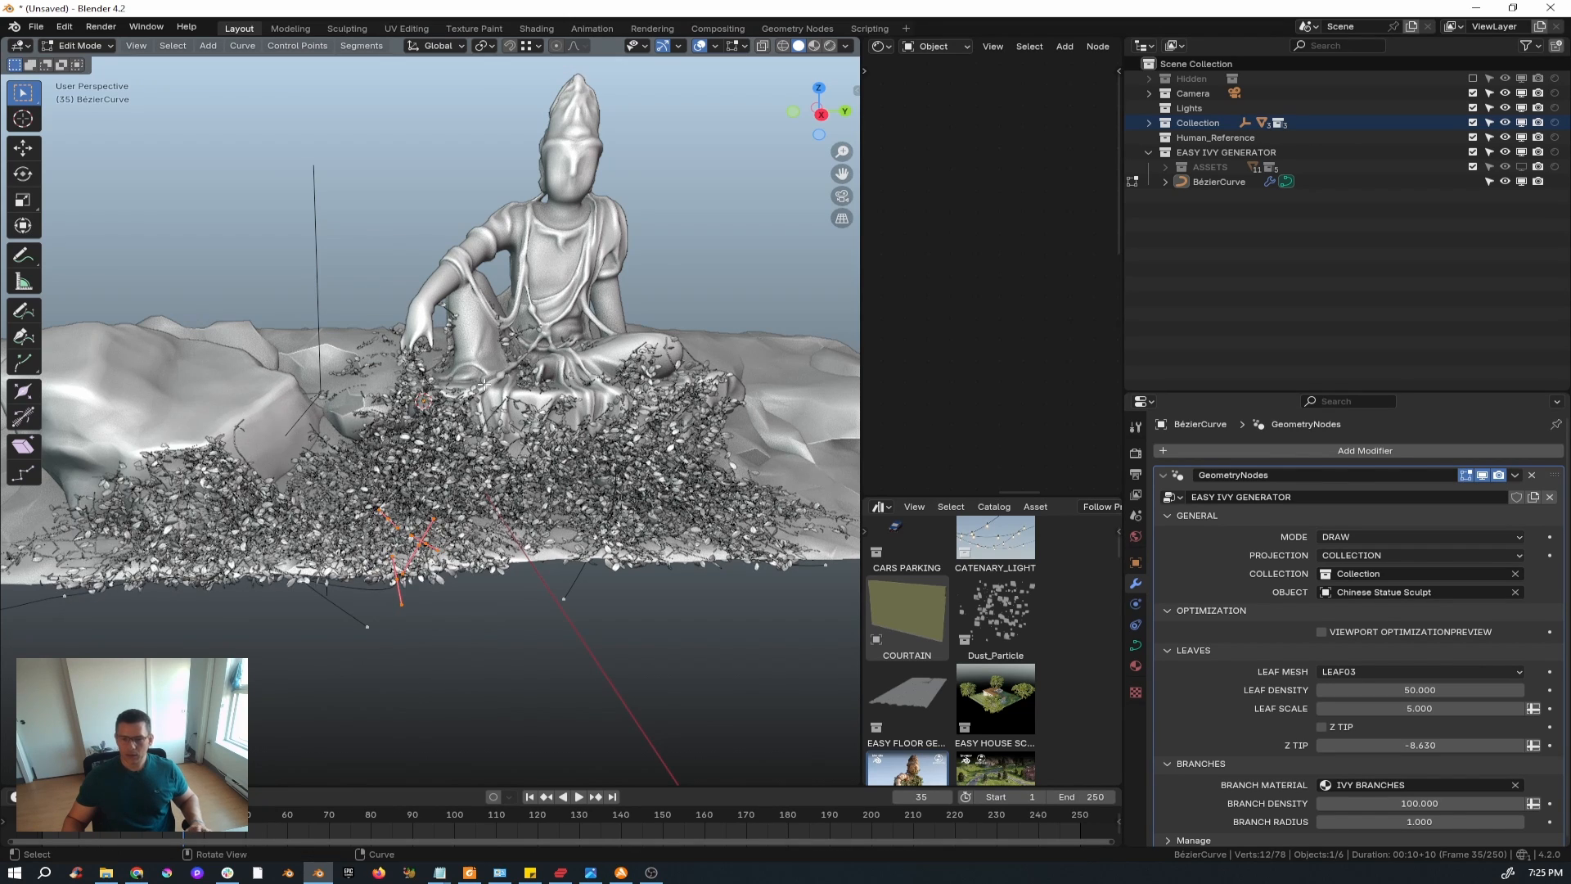
middle_click_drag(445, 443, 524, 381)
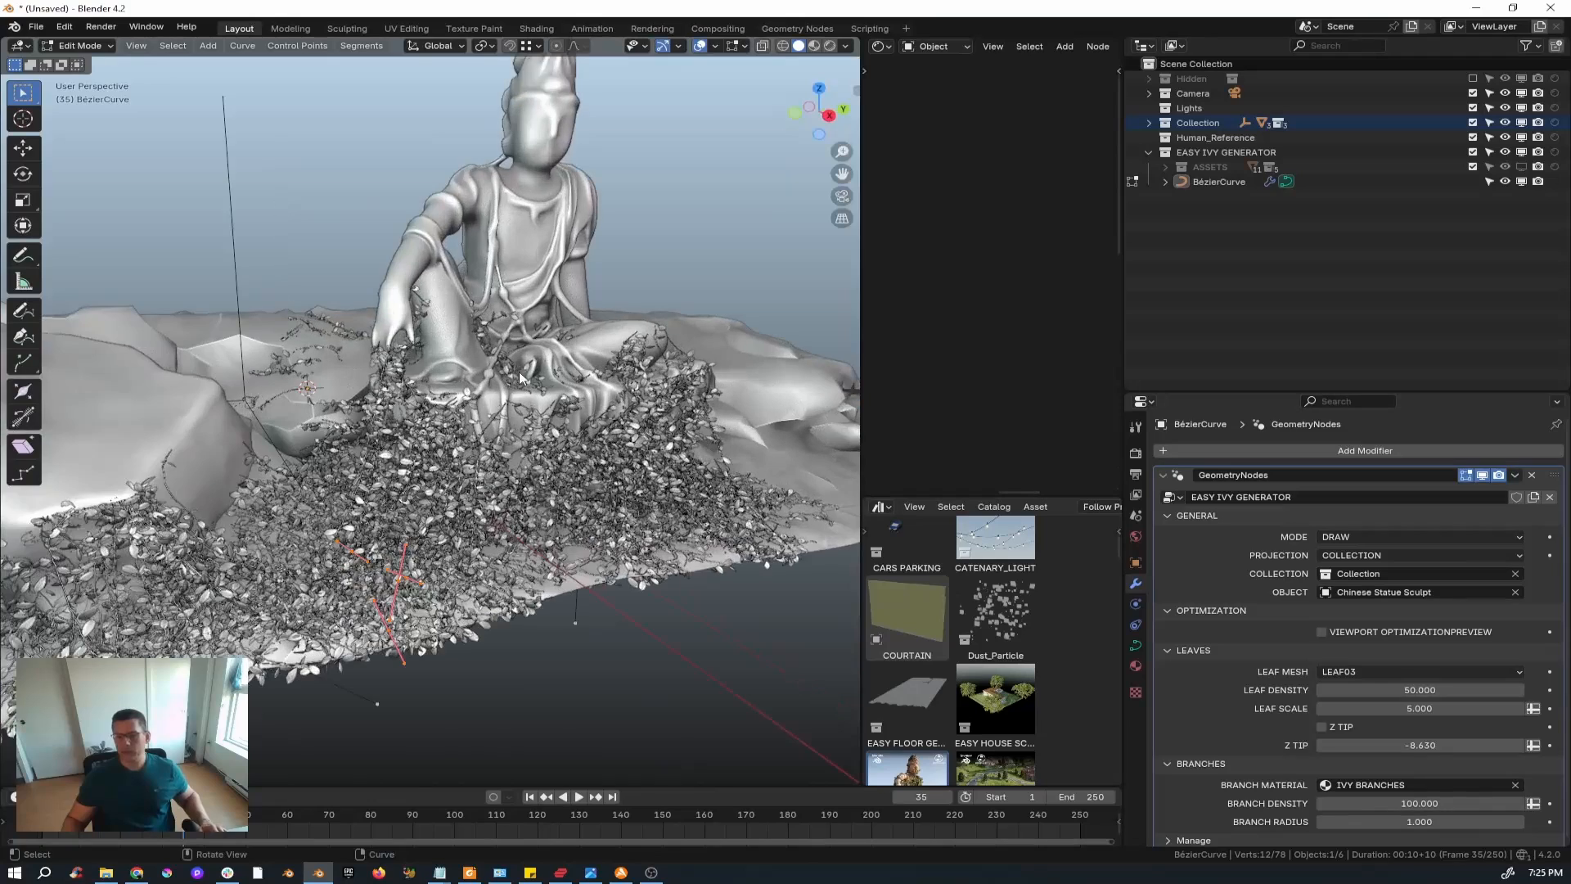
- Return to Object Mode and check the ivy around the statue in Rendered viewport shading before switching back to Solid
key("Tab")
key("z")
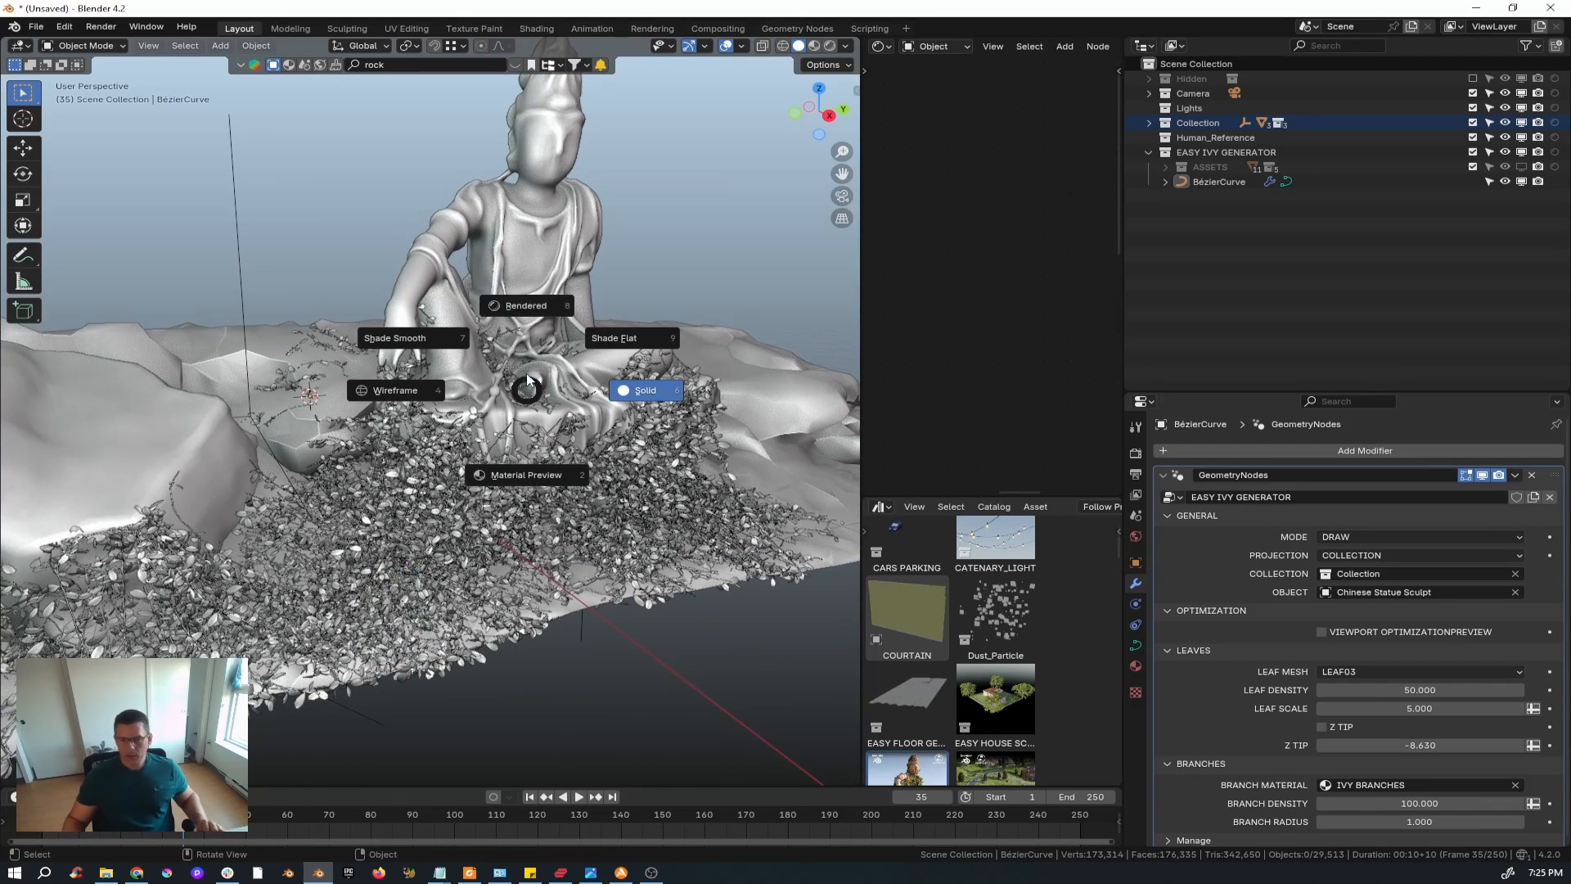
left_click(543, 306)
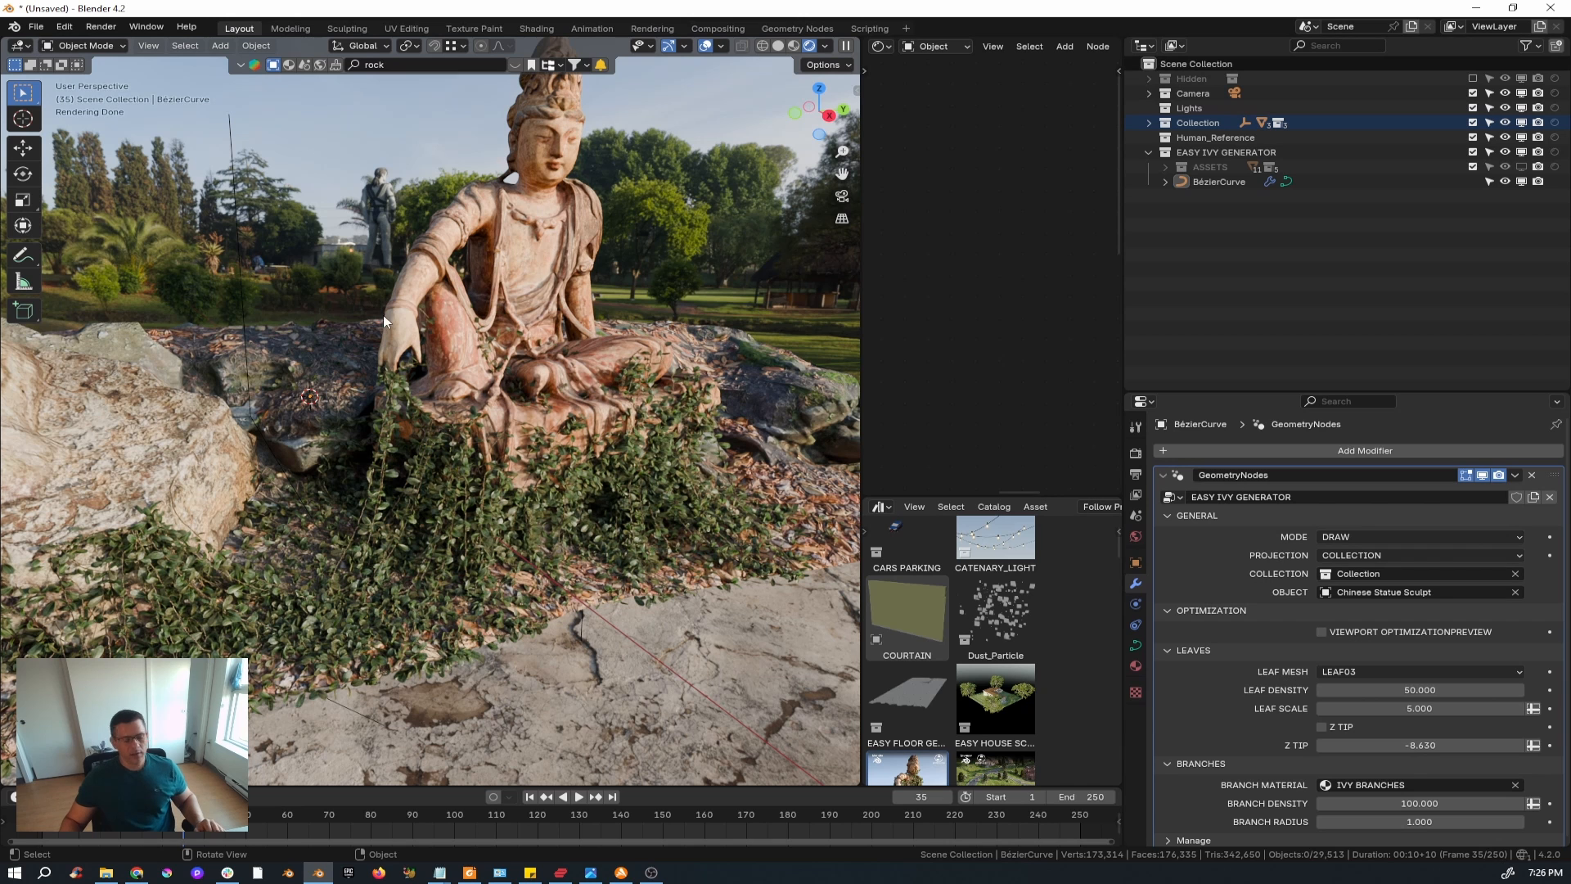
key("z")
left_click(503, 309)
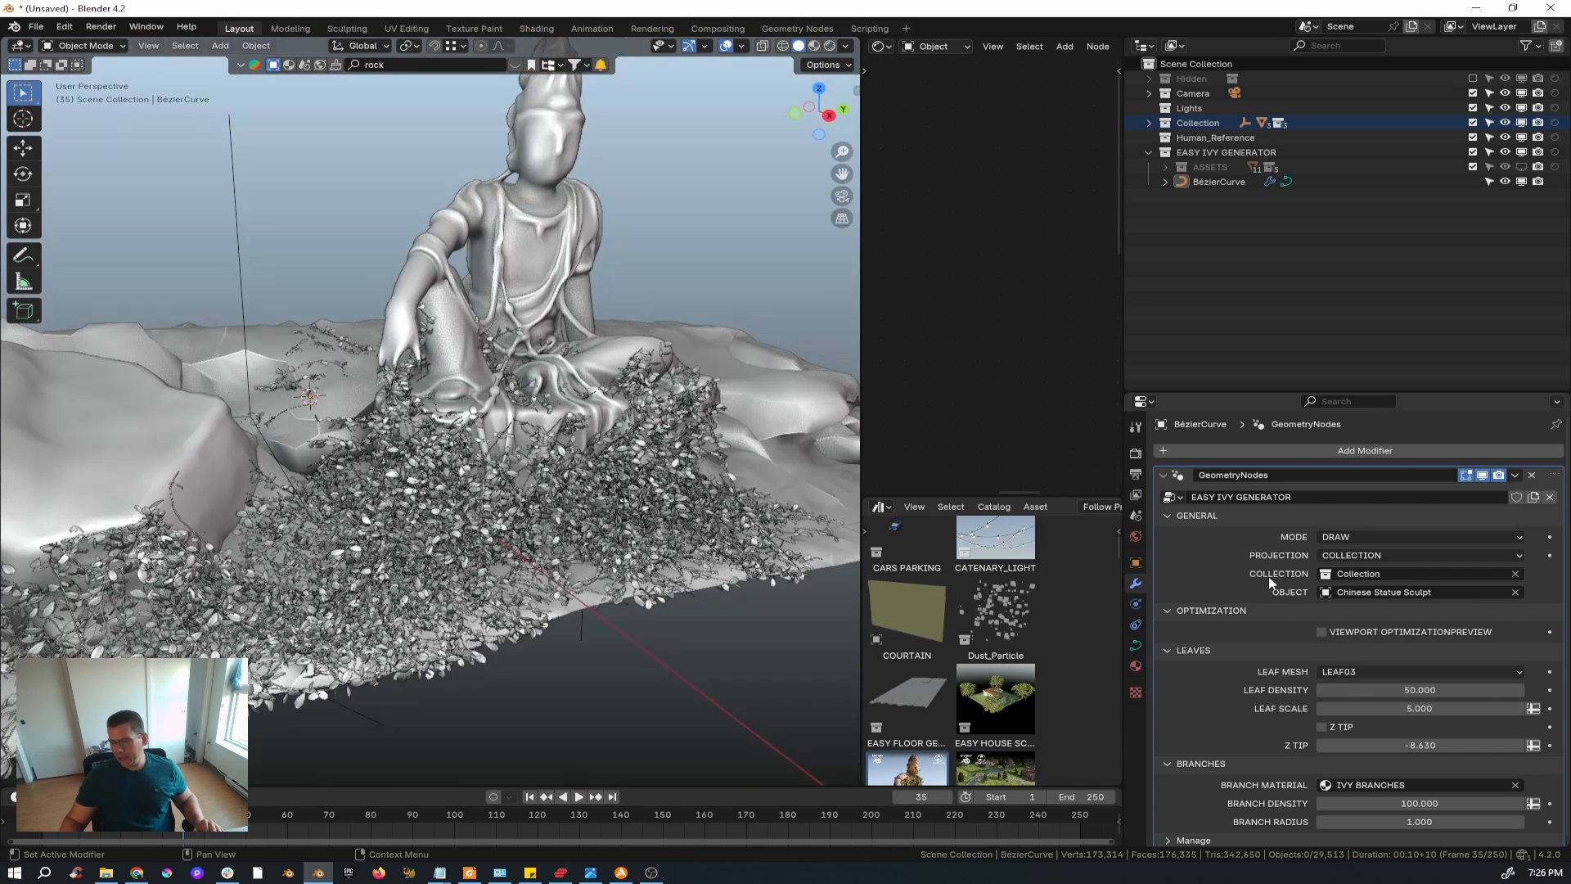
- Collapse the GENERAL, OPTIMIZATION, LEAVES and BRANCHES sections of the EASY IVY GENERATOR modifier
left_click(1167, 515)
left_click(1170, 535)
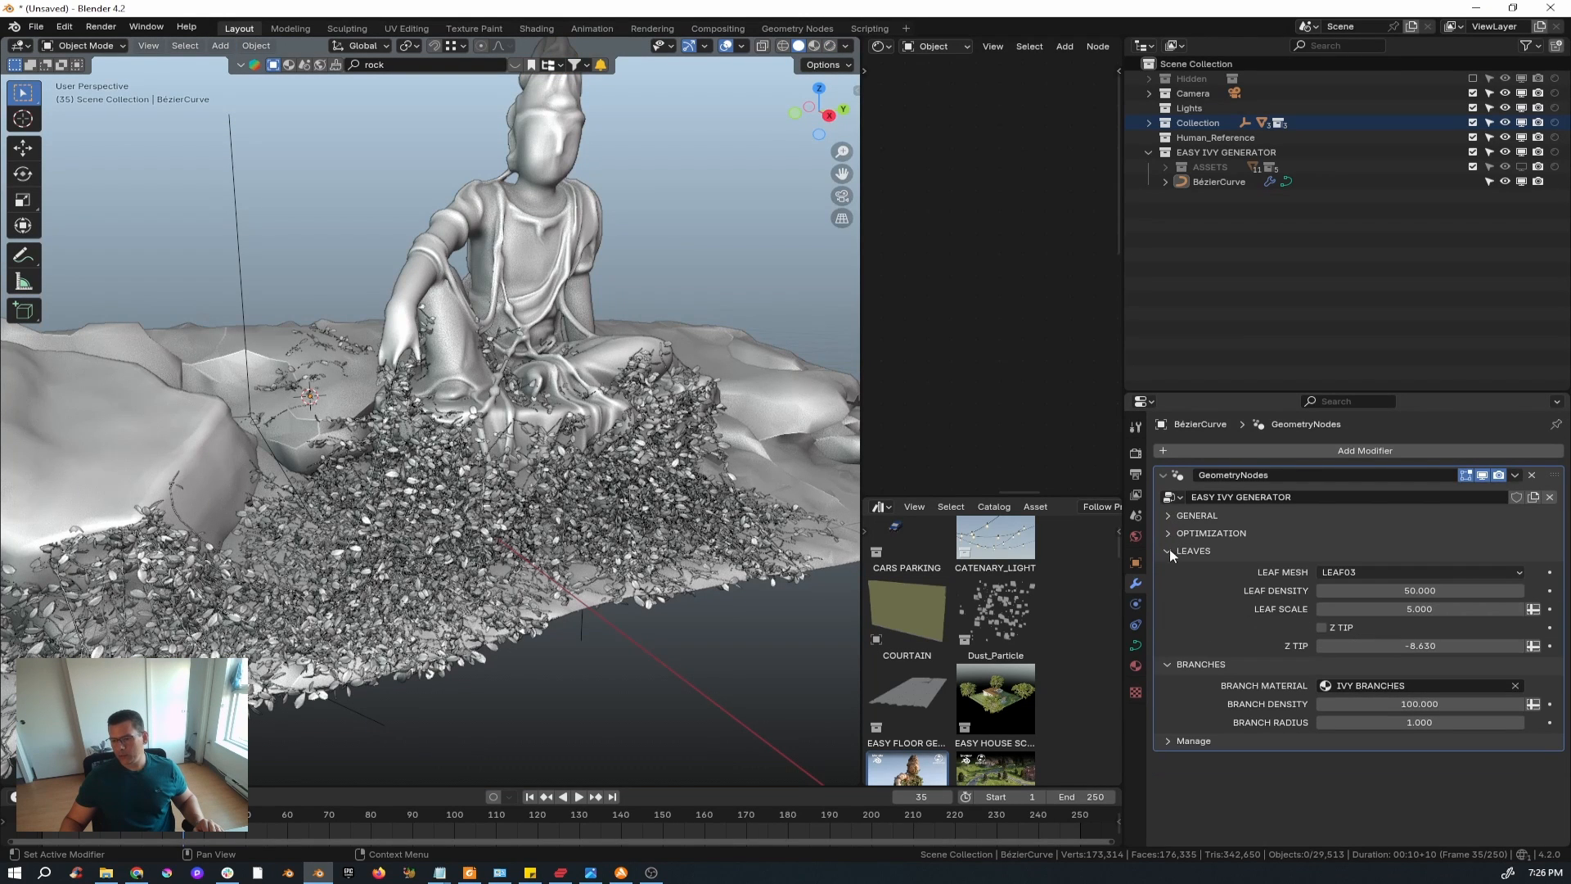
left_click(1169, 553)
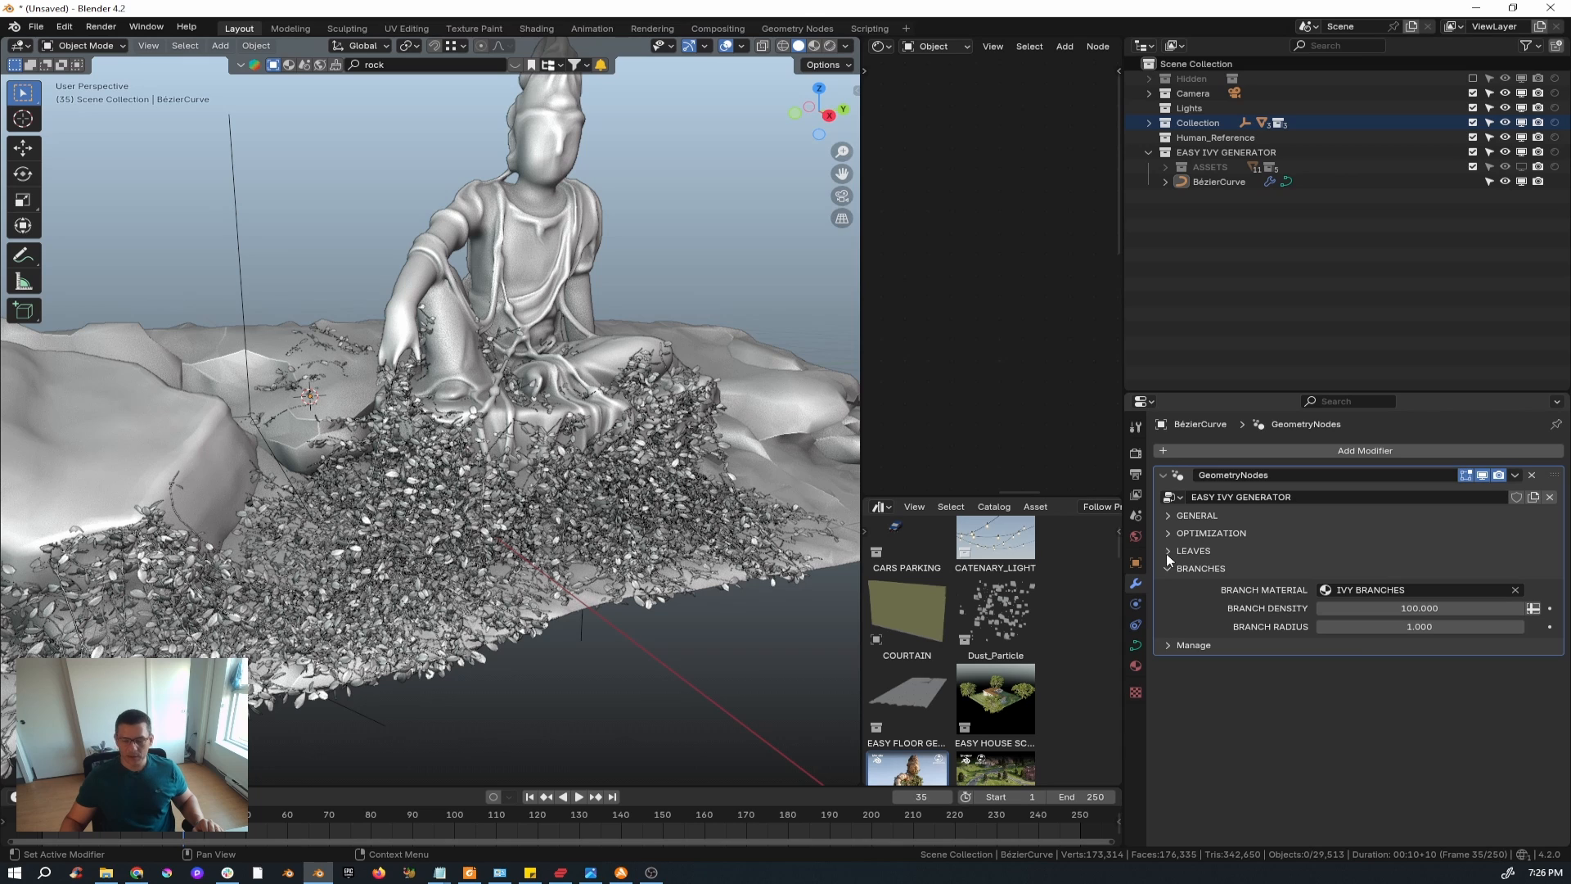
left_click(1169, 569)
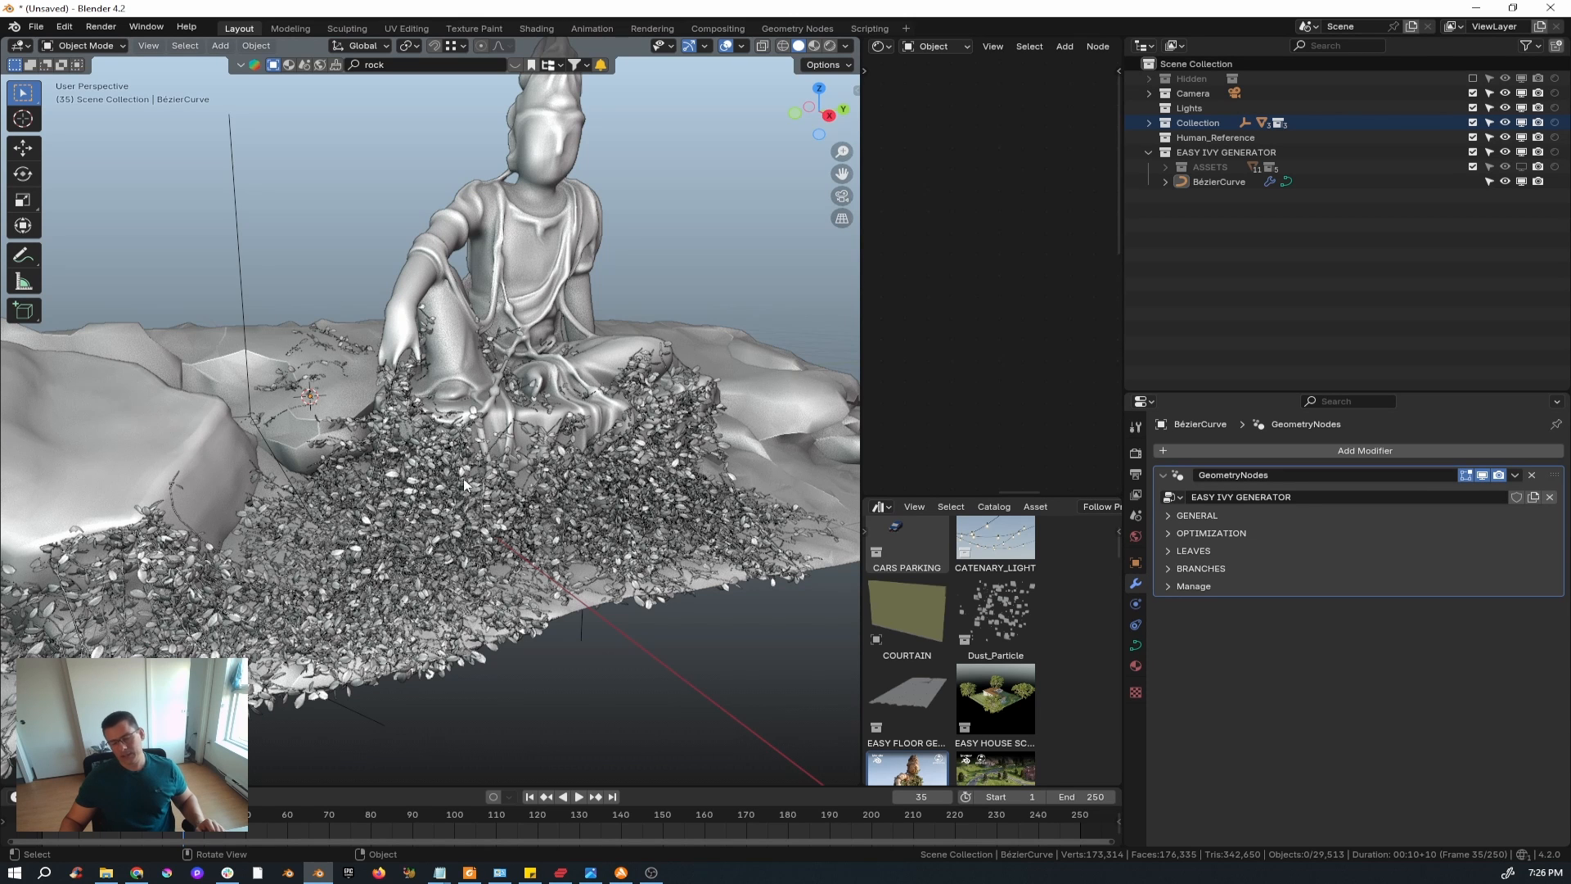
middle_click_drag(464, 484, 511, 546)
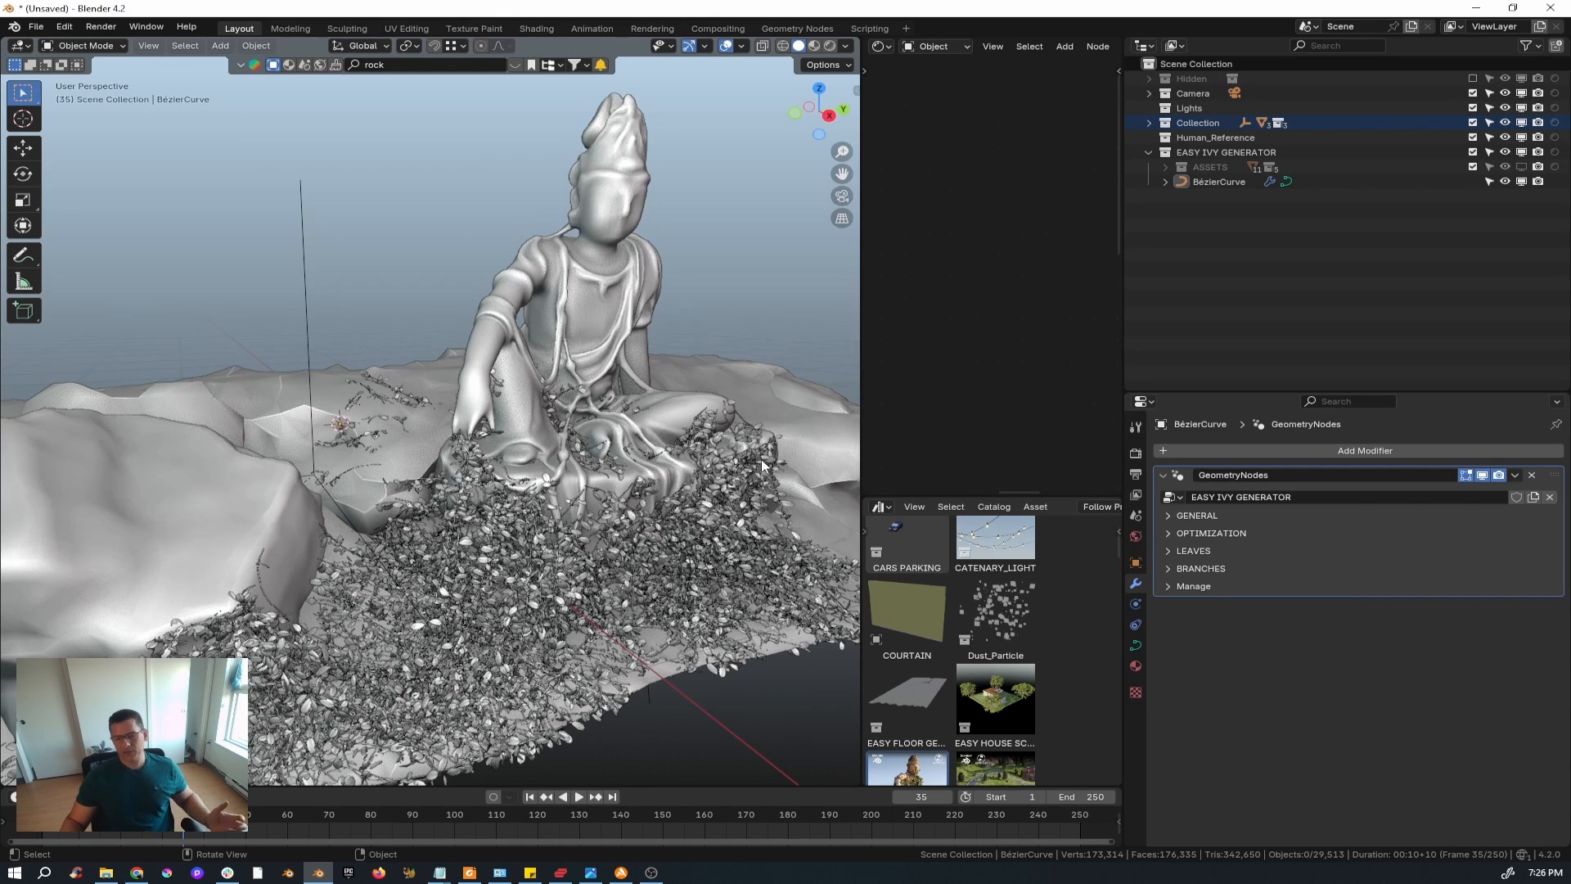
middle_click_drag(460, 512, 553, 491)
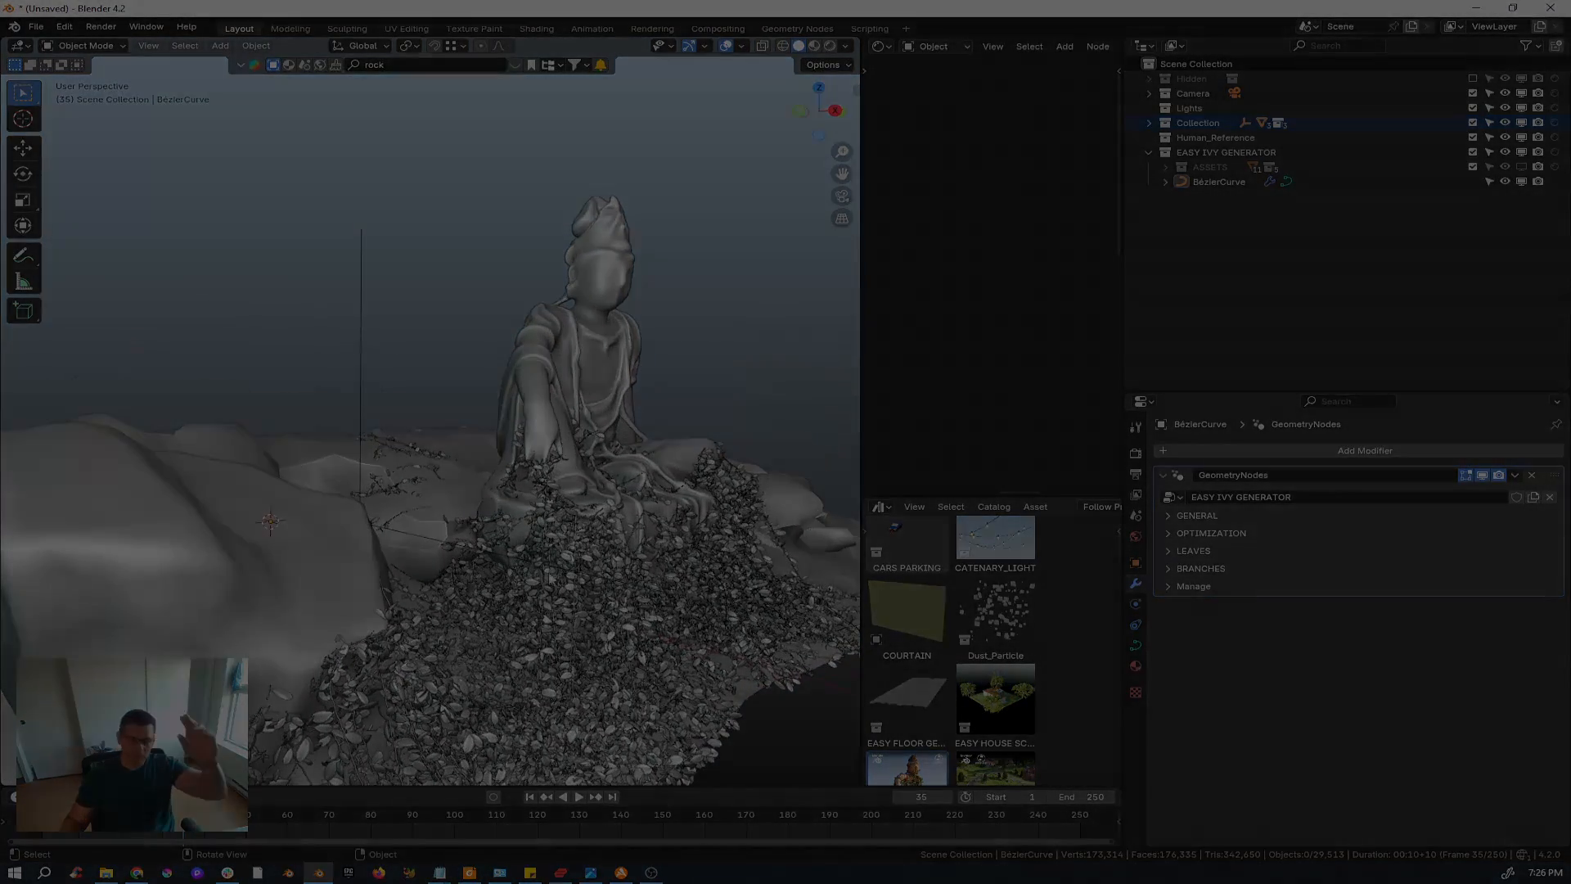